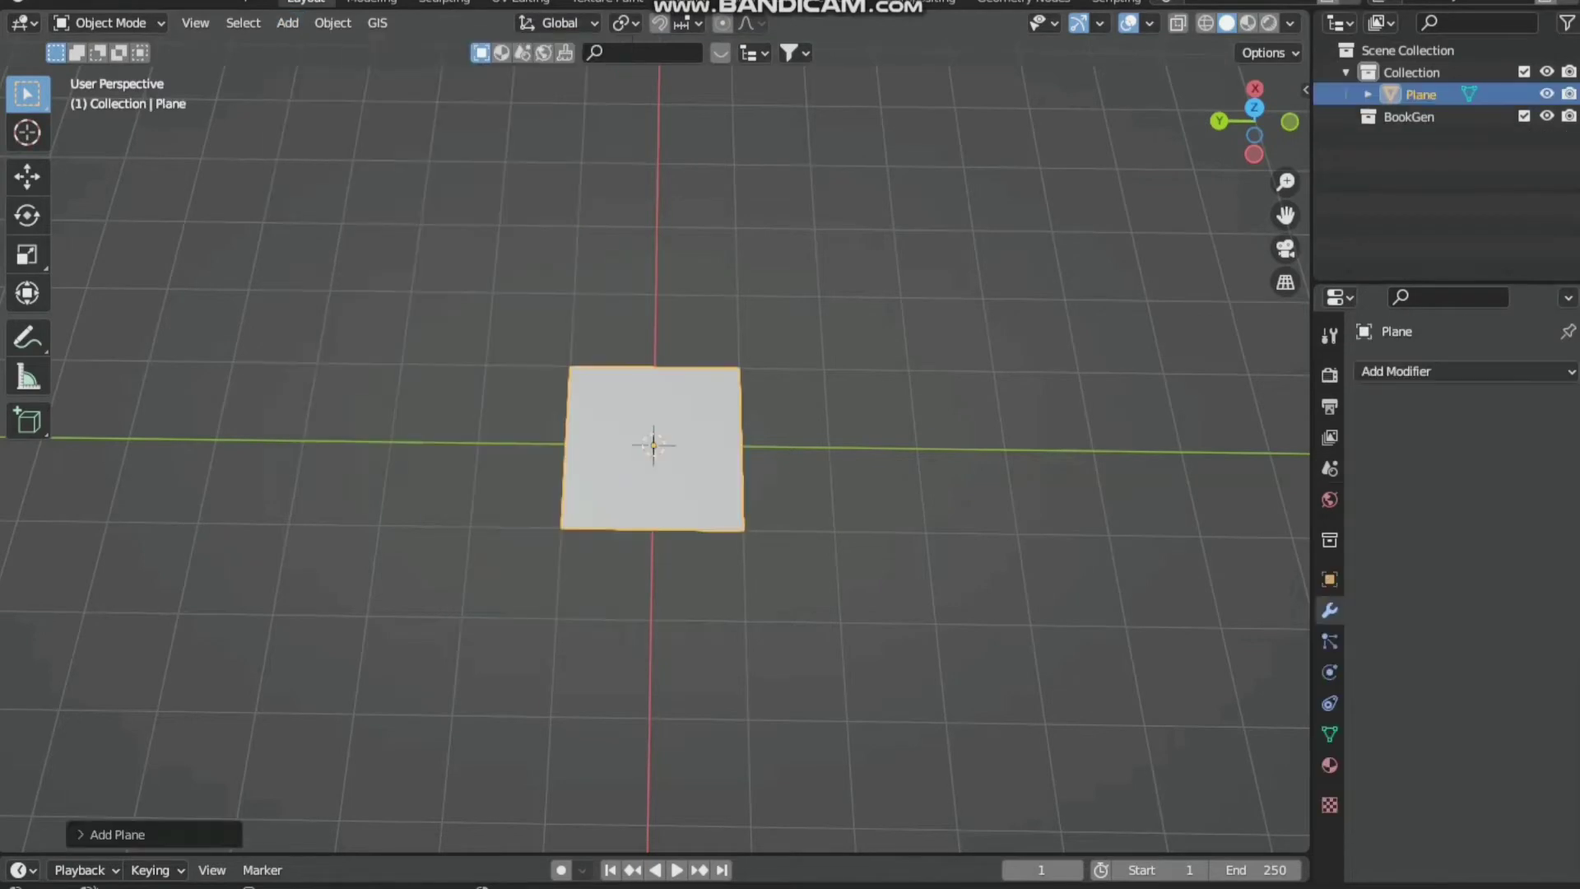
Add two Subdivision Surface modifiers to the plane, each with a viewport level of 4
left_click(1400, 371)
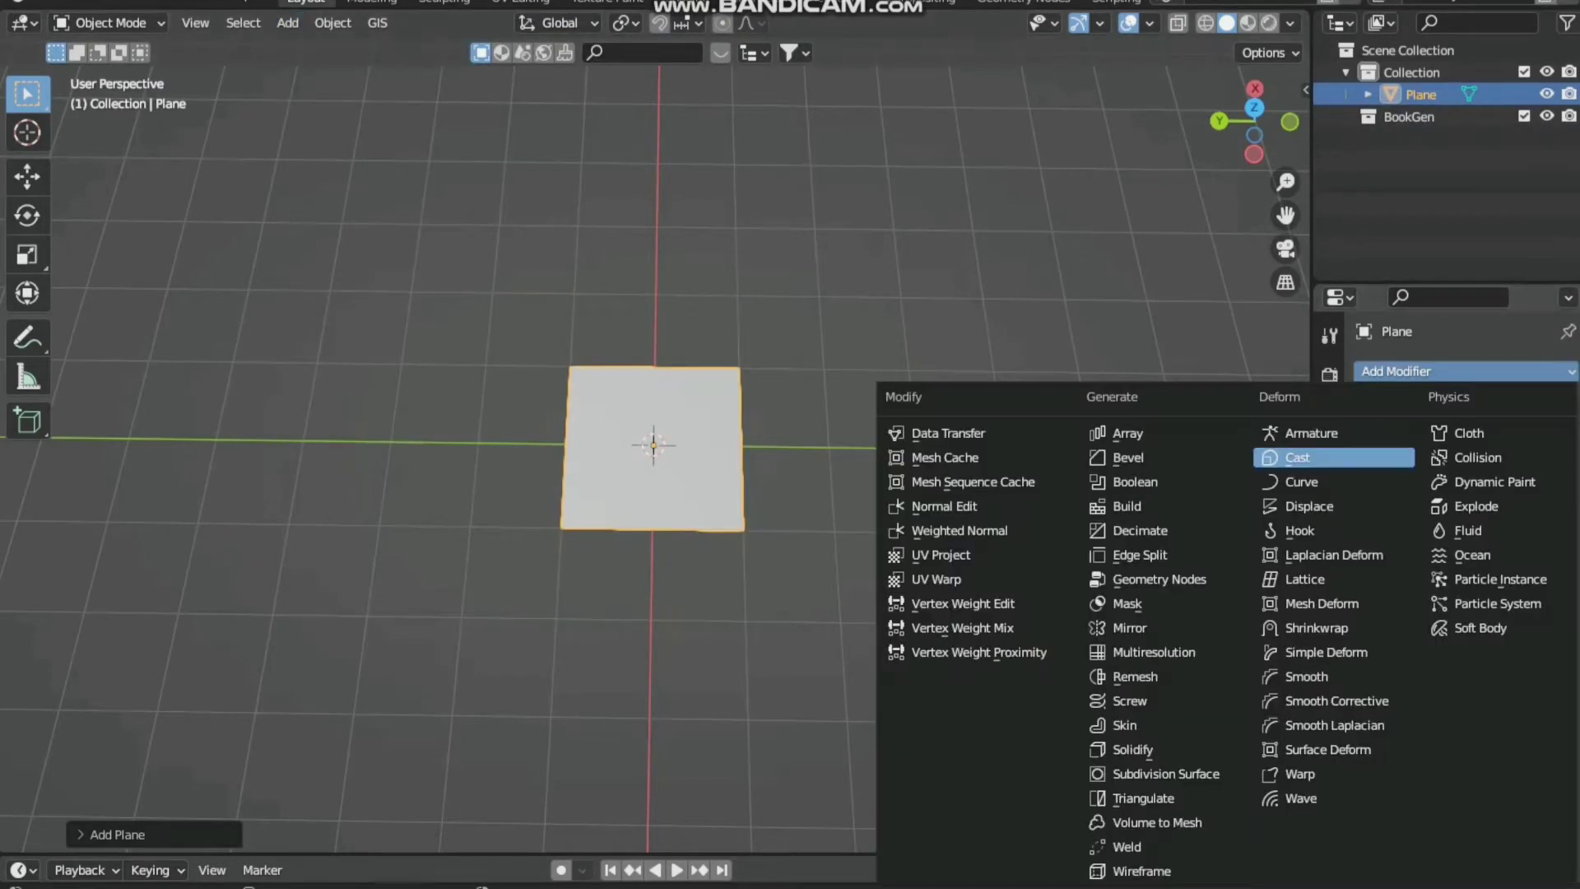
left_click(1165, 774)
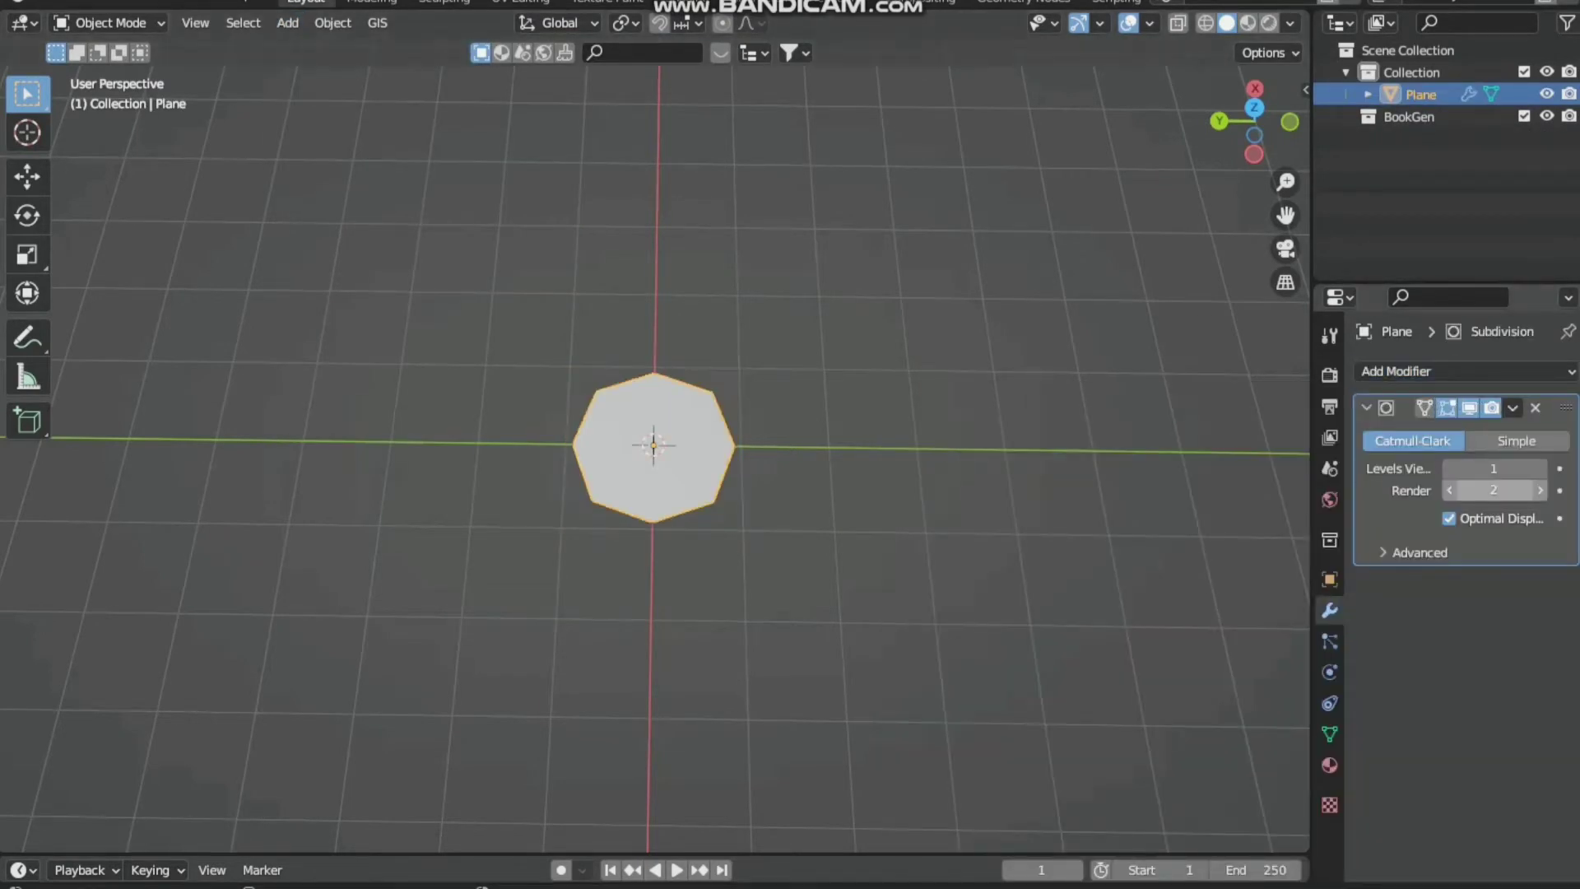
key("ctrl+3")
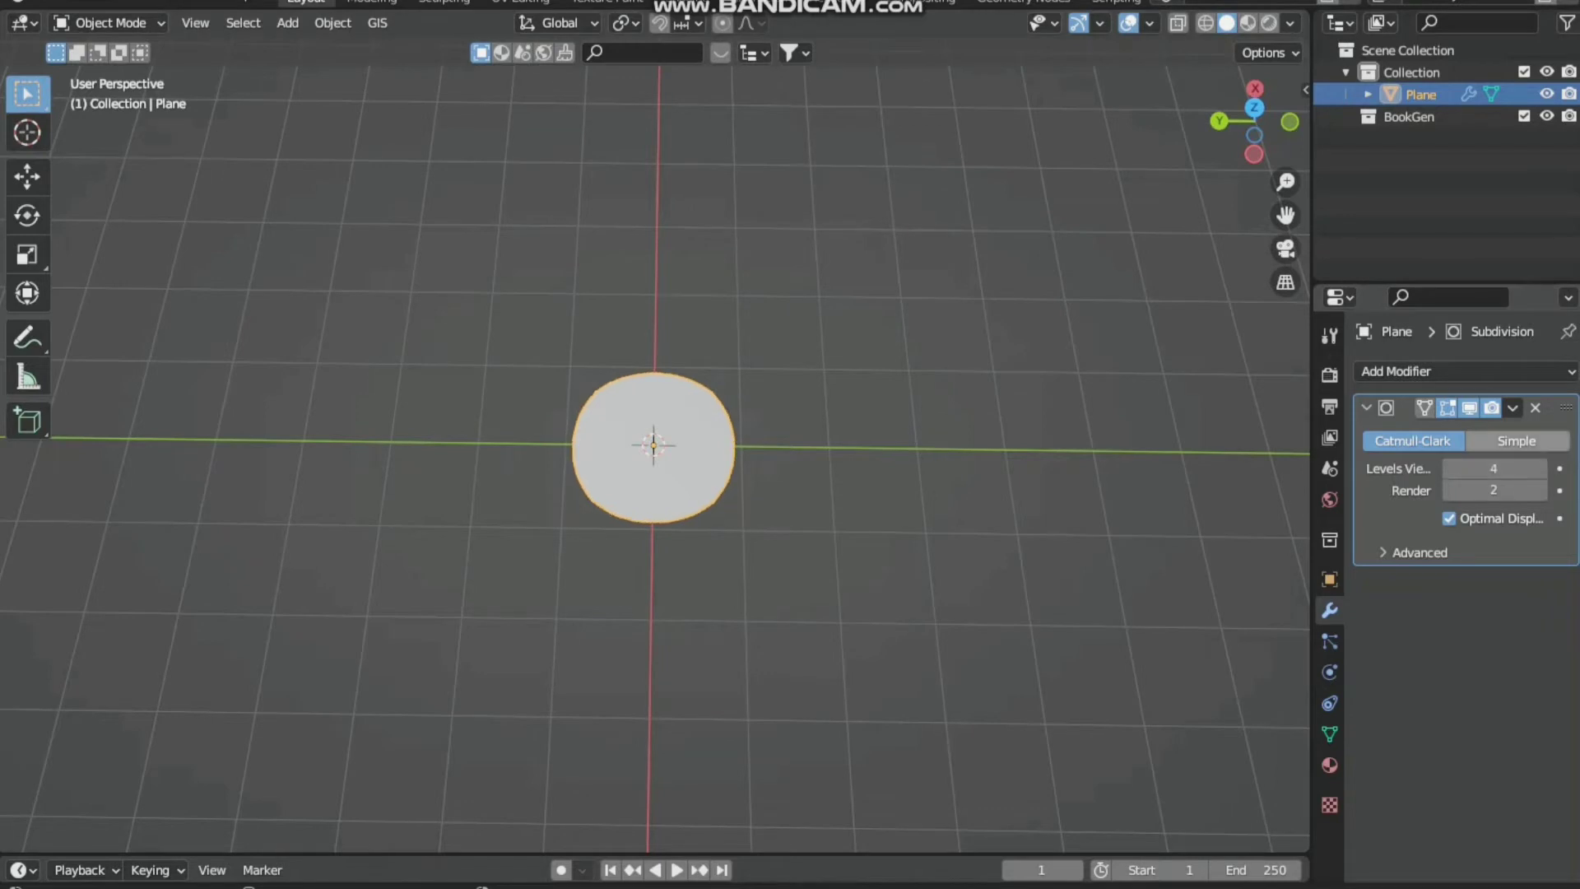
left_click(1400, 371)
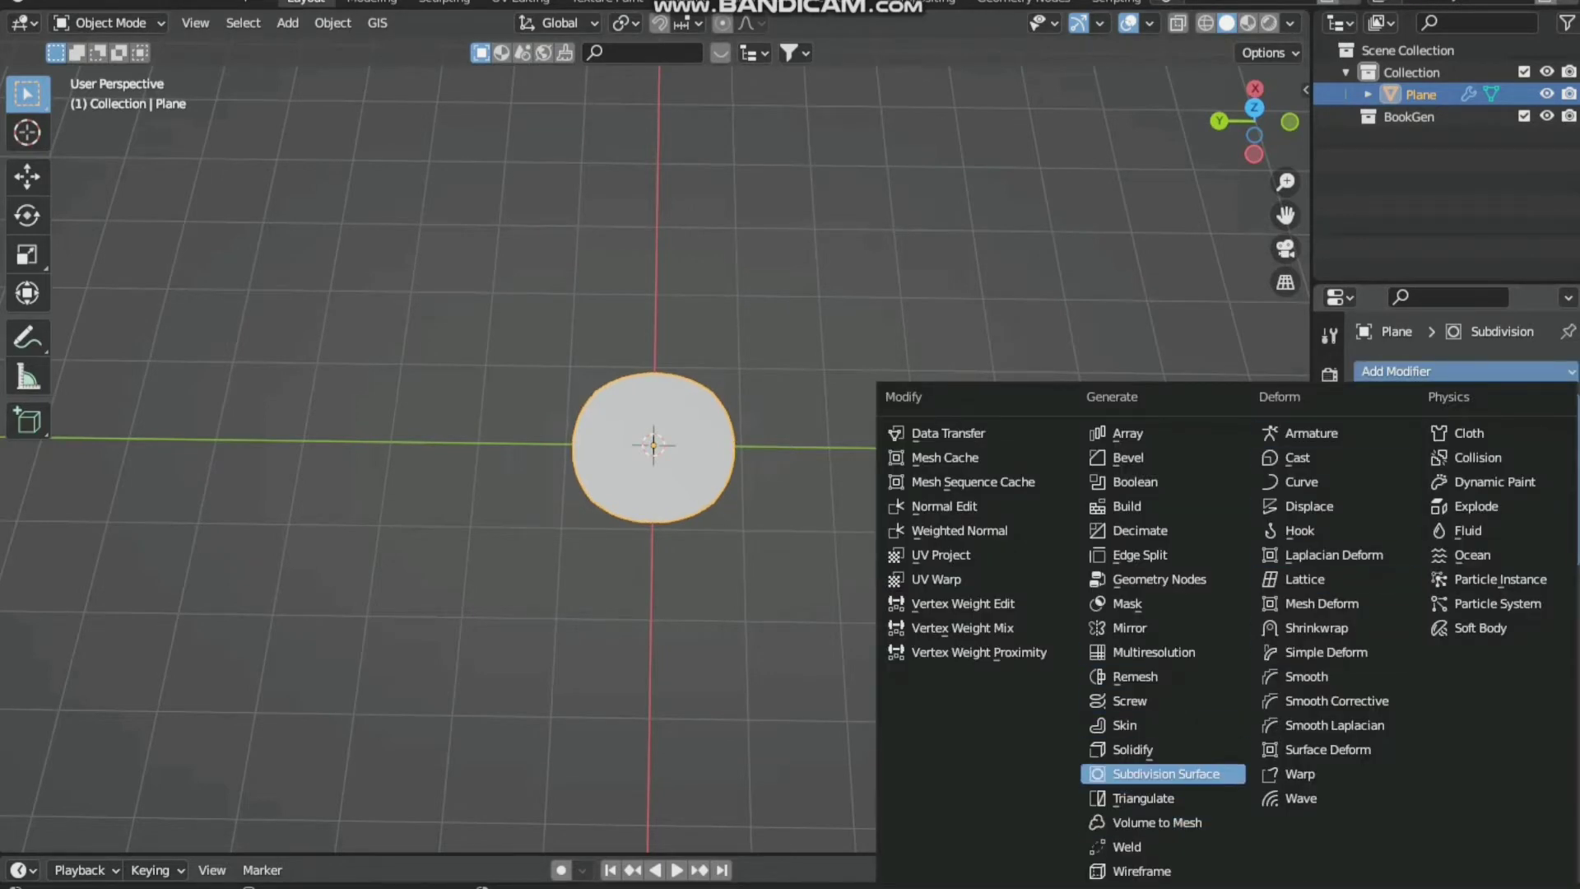
left_click(1166, 774)
left_click_drag(1540, 644, 1572, 643)
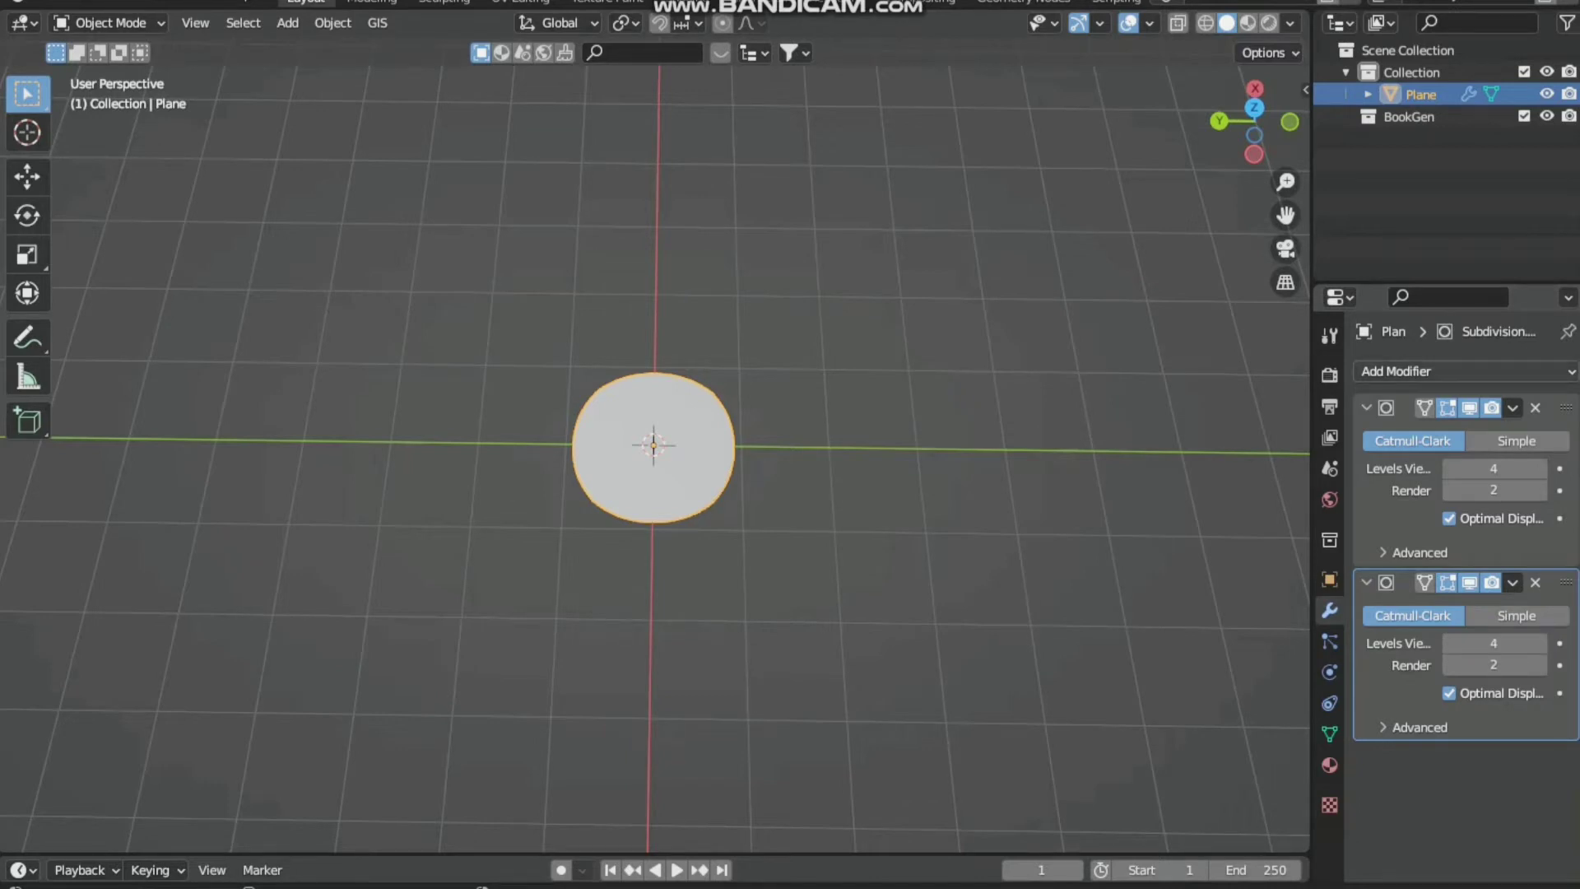
Add a Displace modifier to the plane and create a new texture for it
left_click(1399, 371)
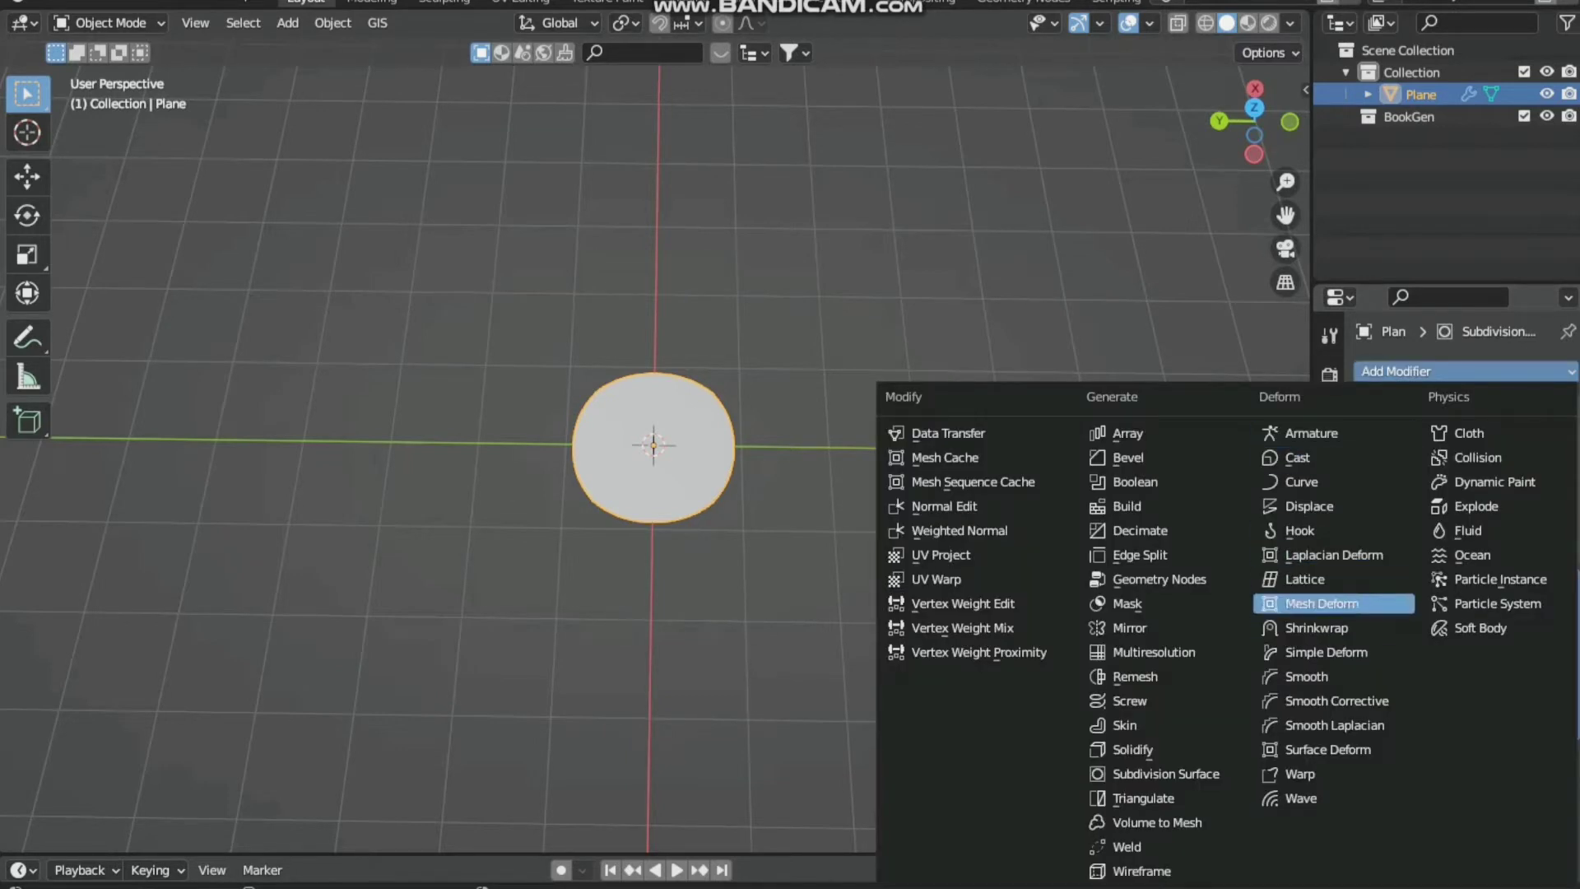
left_click(1309, 506)
scroll(655, 458, "up", 2)
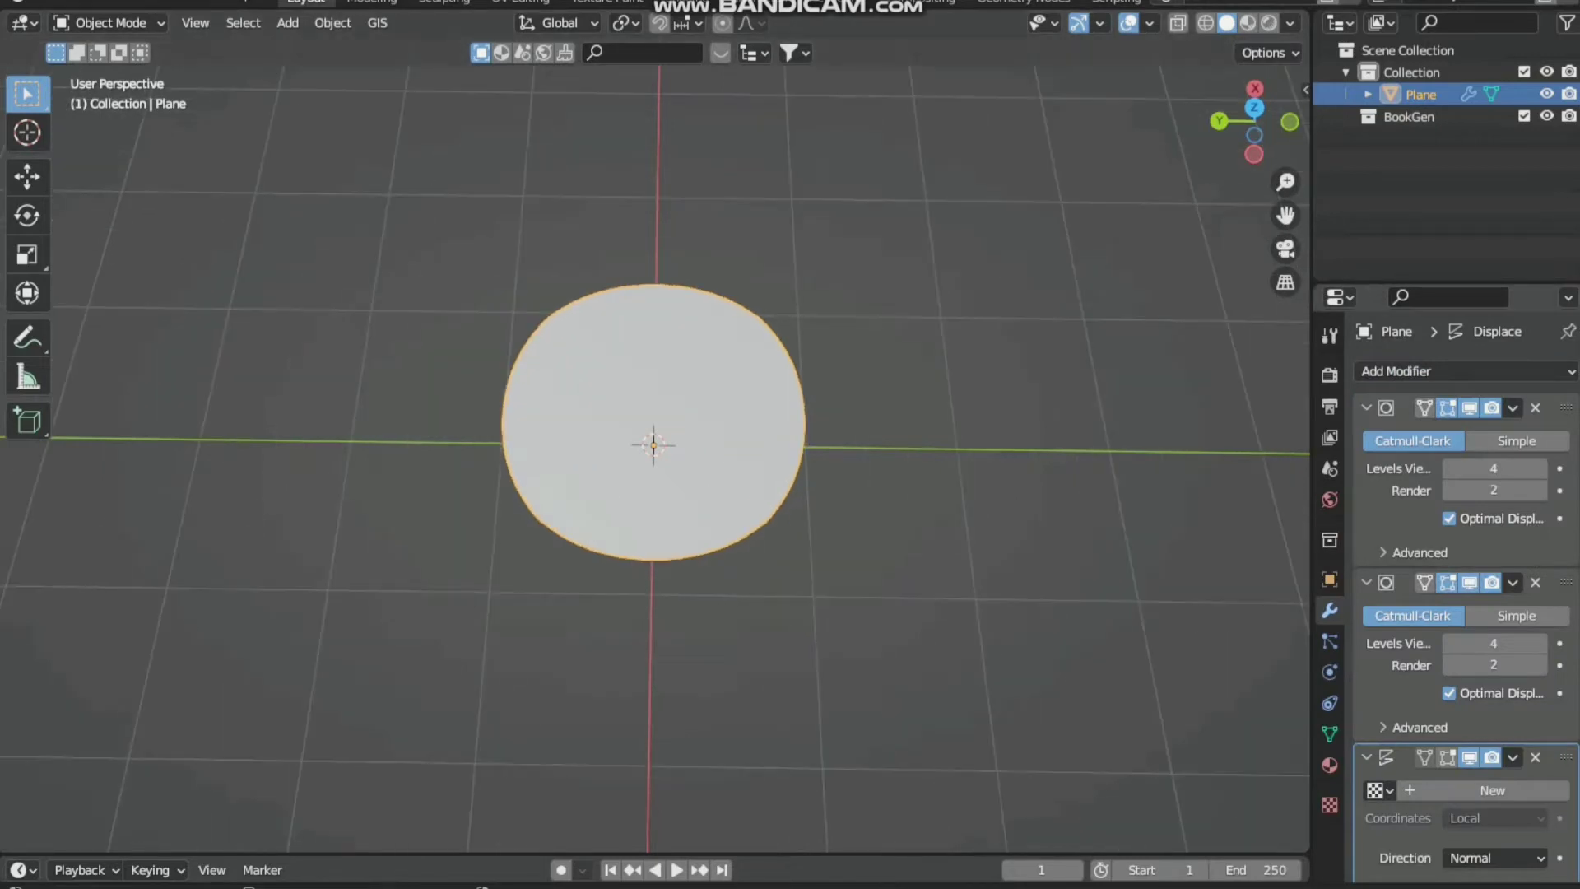
scroll(1467, 601, "down", 2)
left_click(1491, 705)
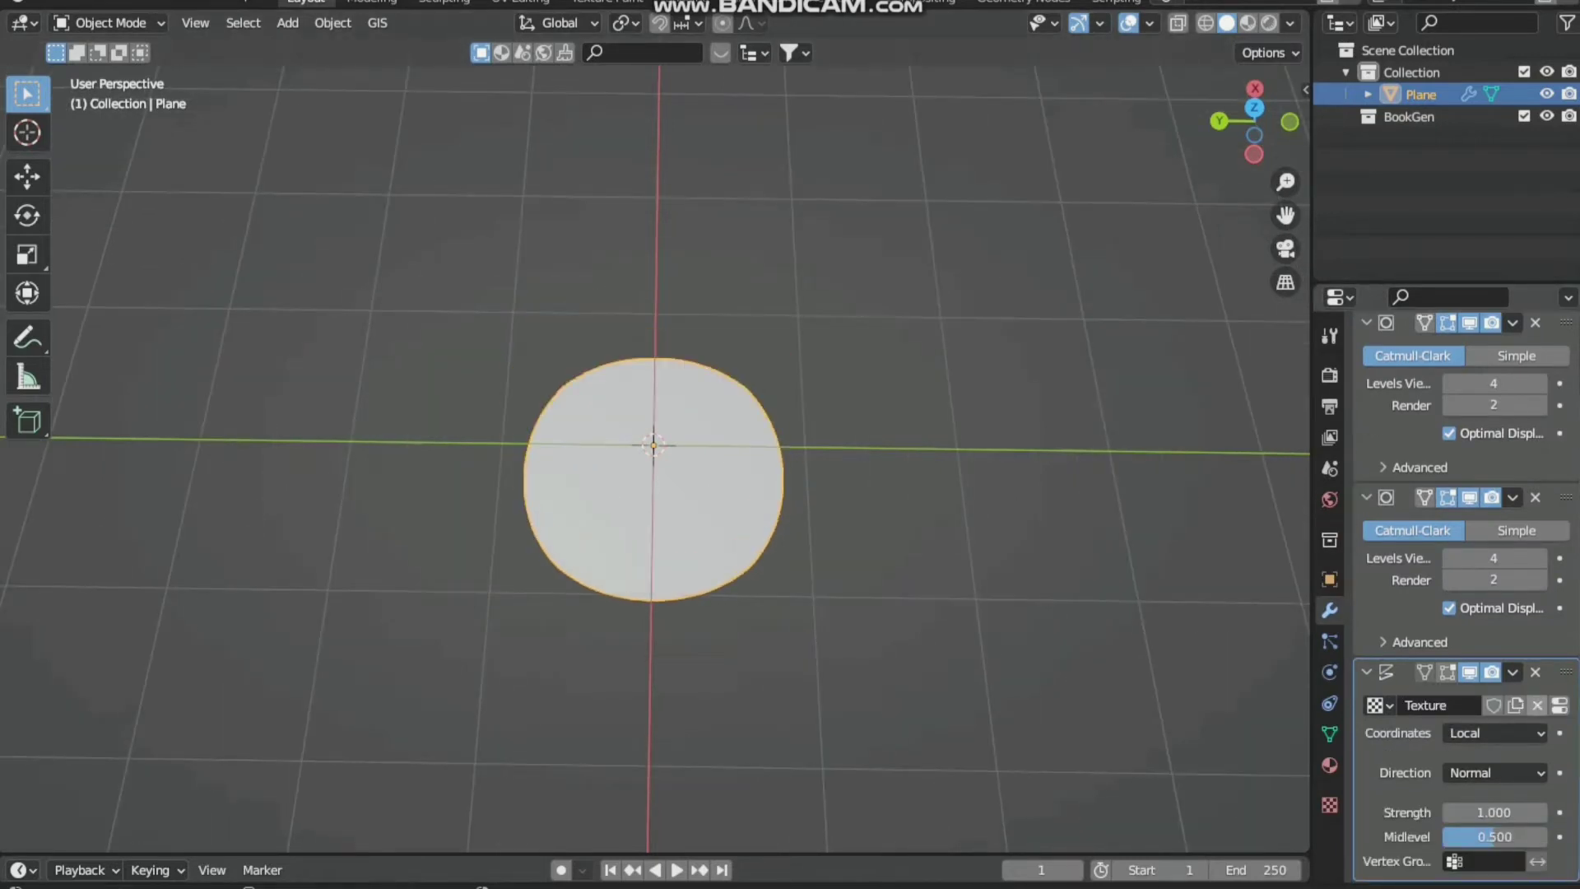
Load the Oreo Heightmap Pattern image from the Desktop folder into the displacement texture
left_click(1560, 705)
left_click(1528, 719)
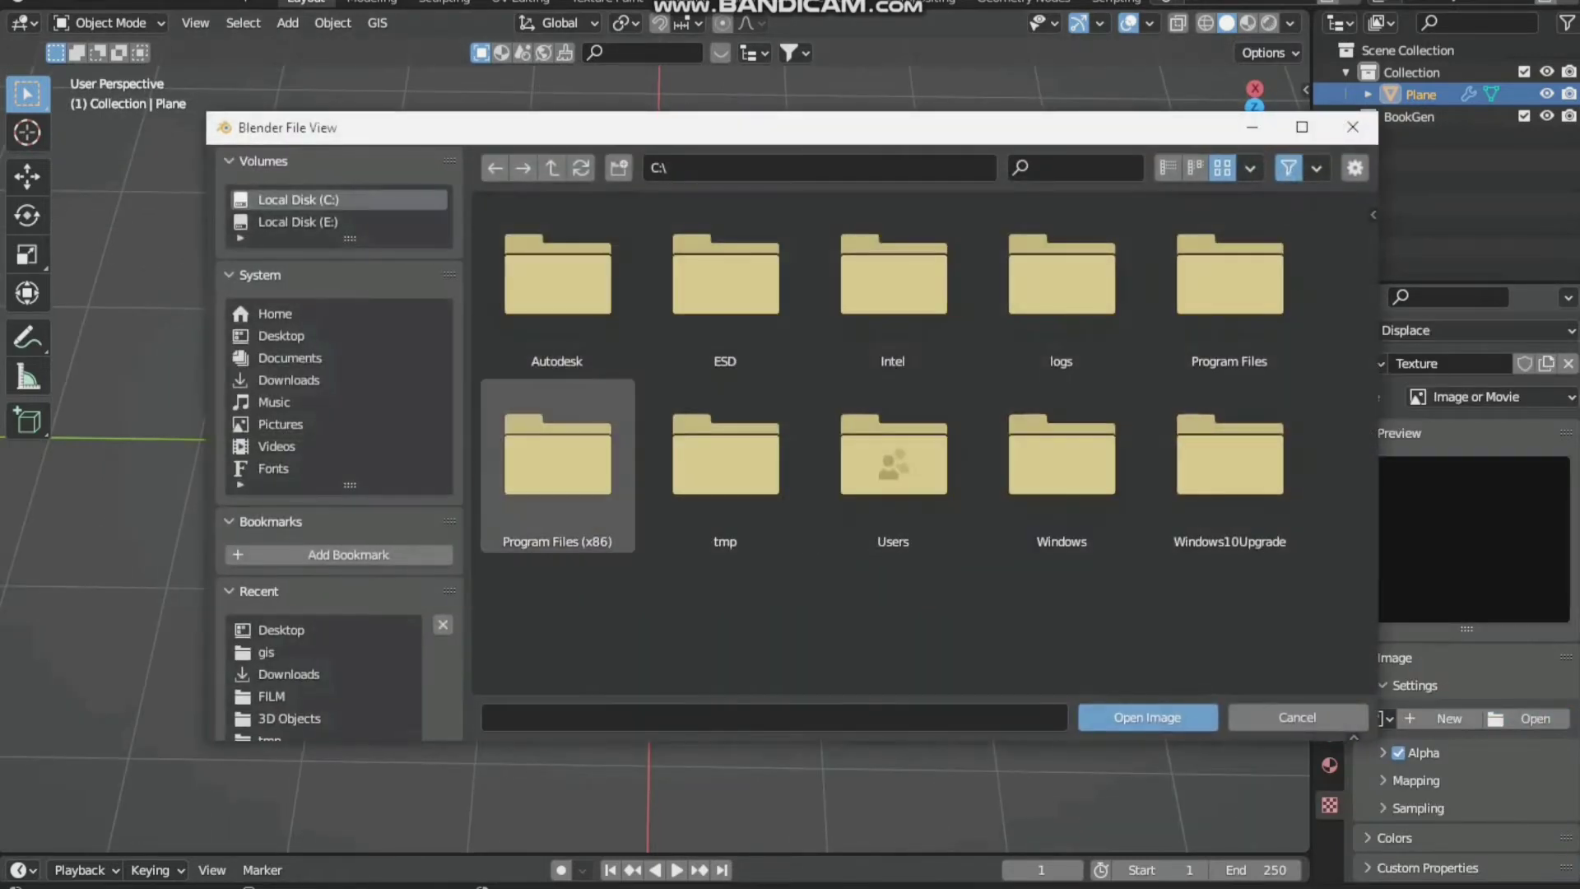
left_click(275, 314)
left_click(275, 336)
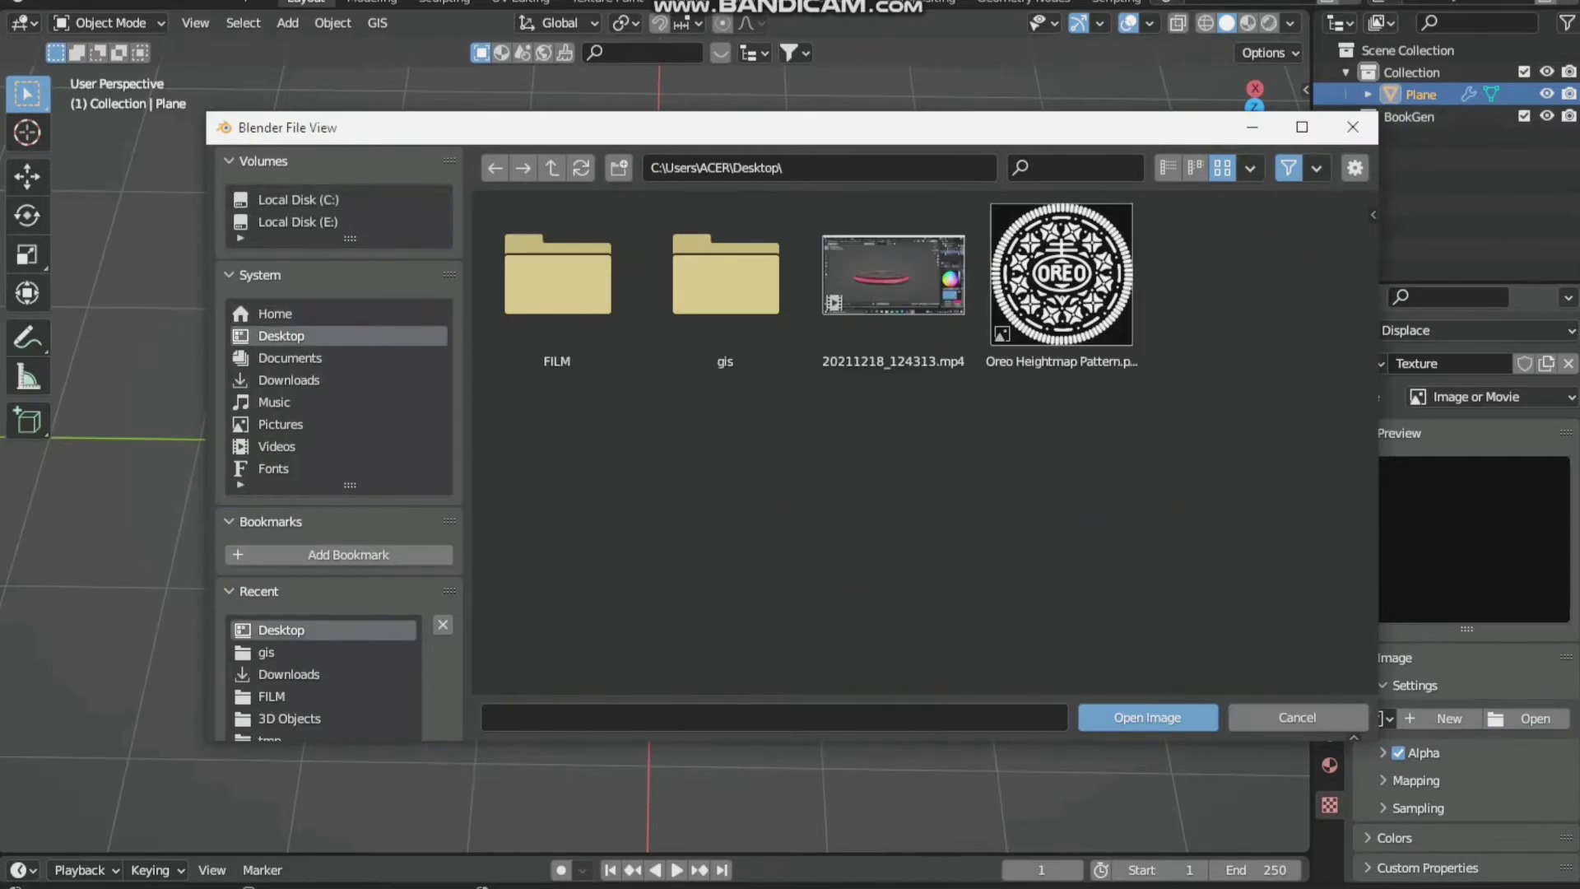
double_click(1064, 284)
Set the Displace modifier's strength to 0.025
scroll(1466, 593, "down", 1)
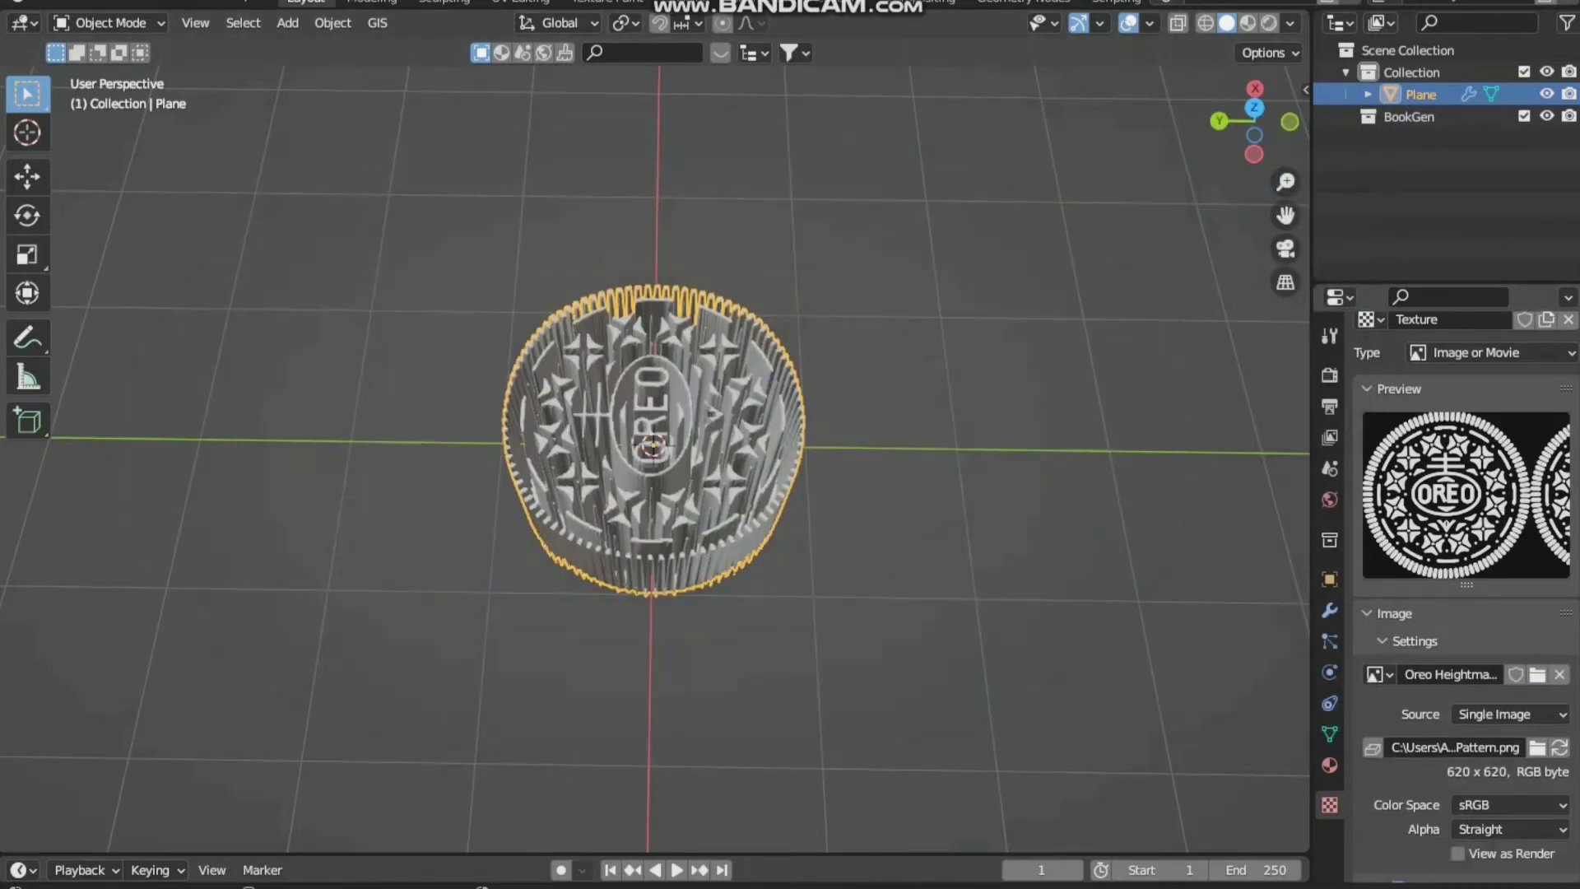
scroll(655, 444, "up", 2)
middle_click_drag(654, 444, 618, 354)
scroll(1465, 593, "up", 2)
left_click(1330, 611)
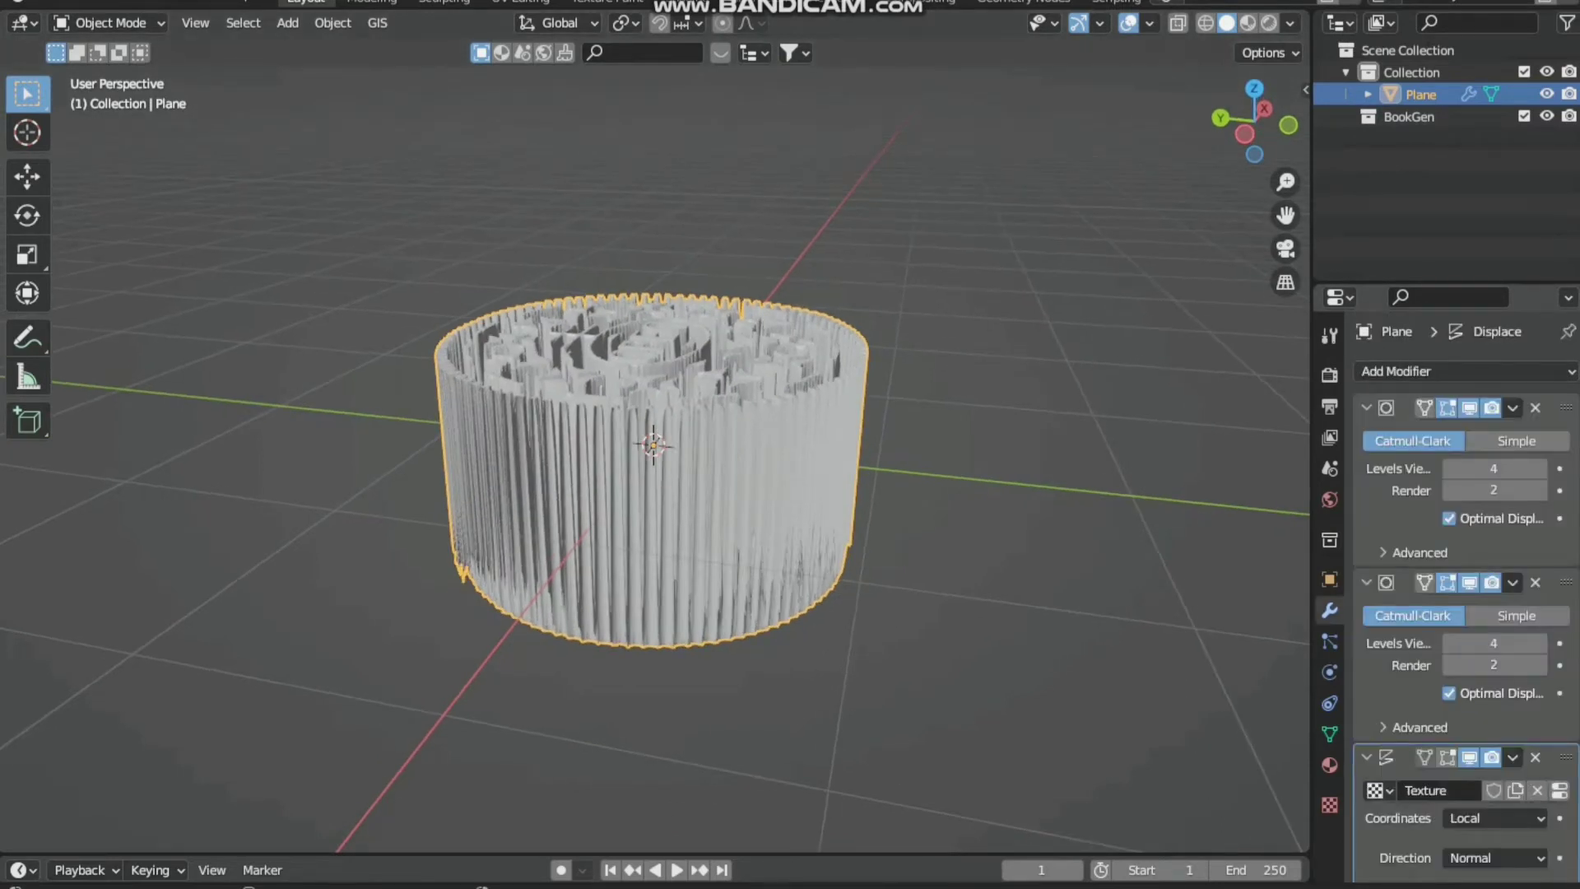
scroll(1466, 593, "down", 2)
left_click(1494, 814)
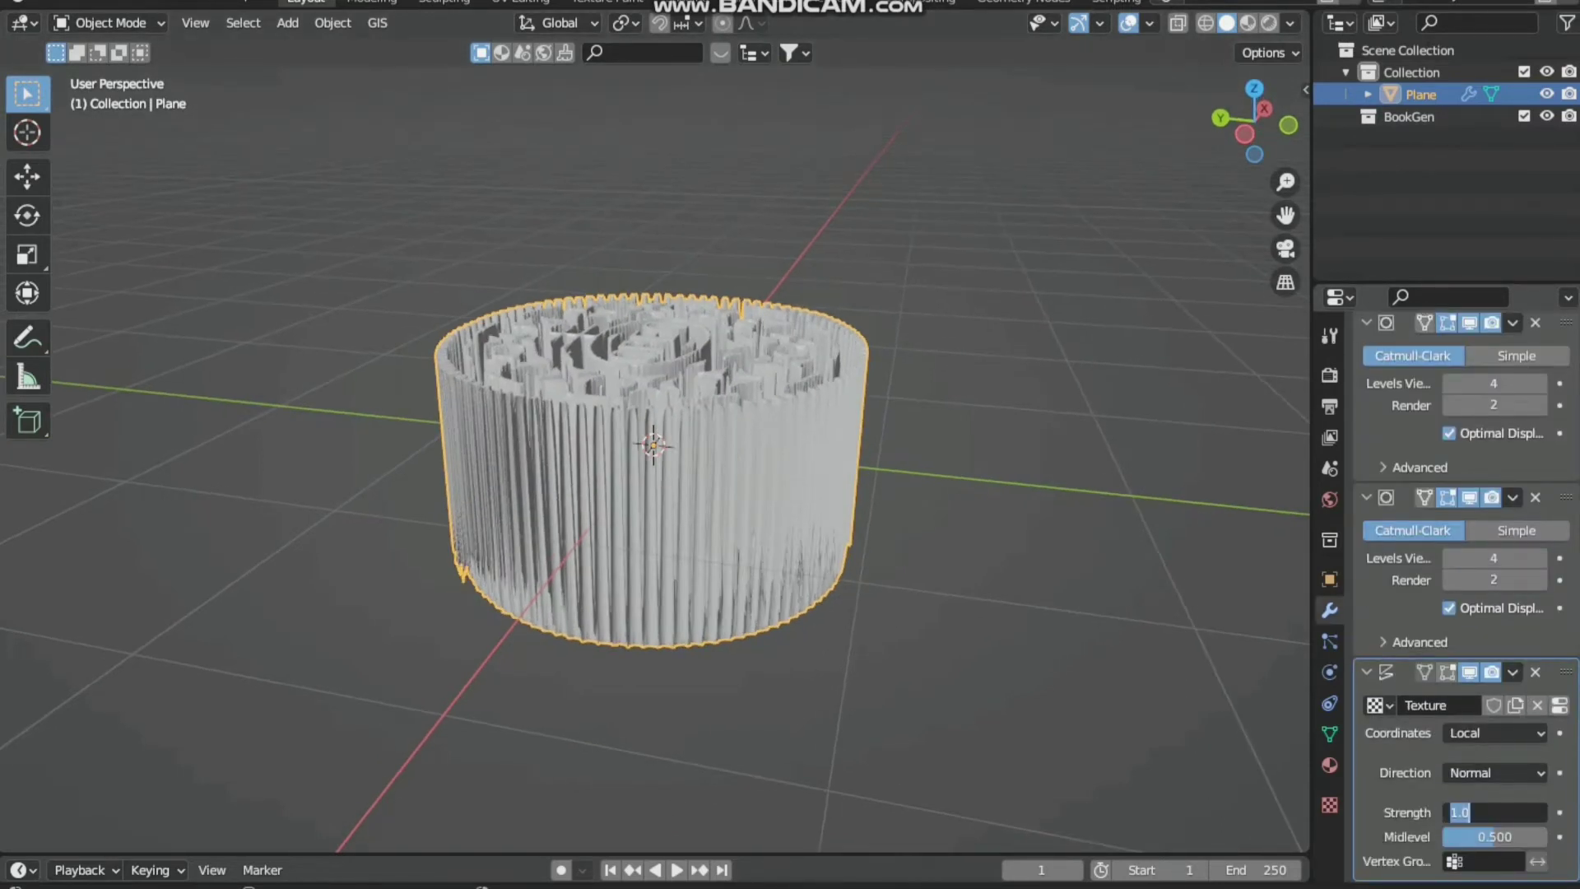
key("BackSpace")
key("Return")
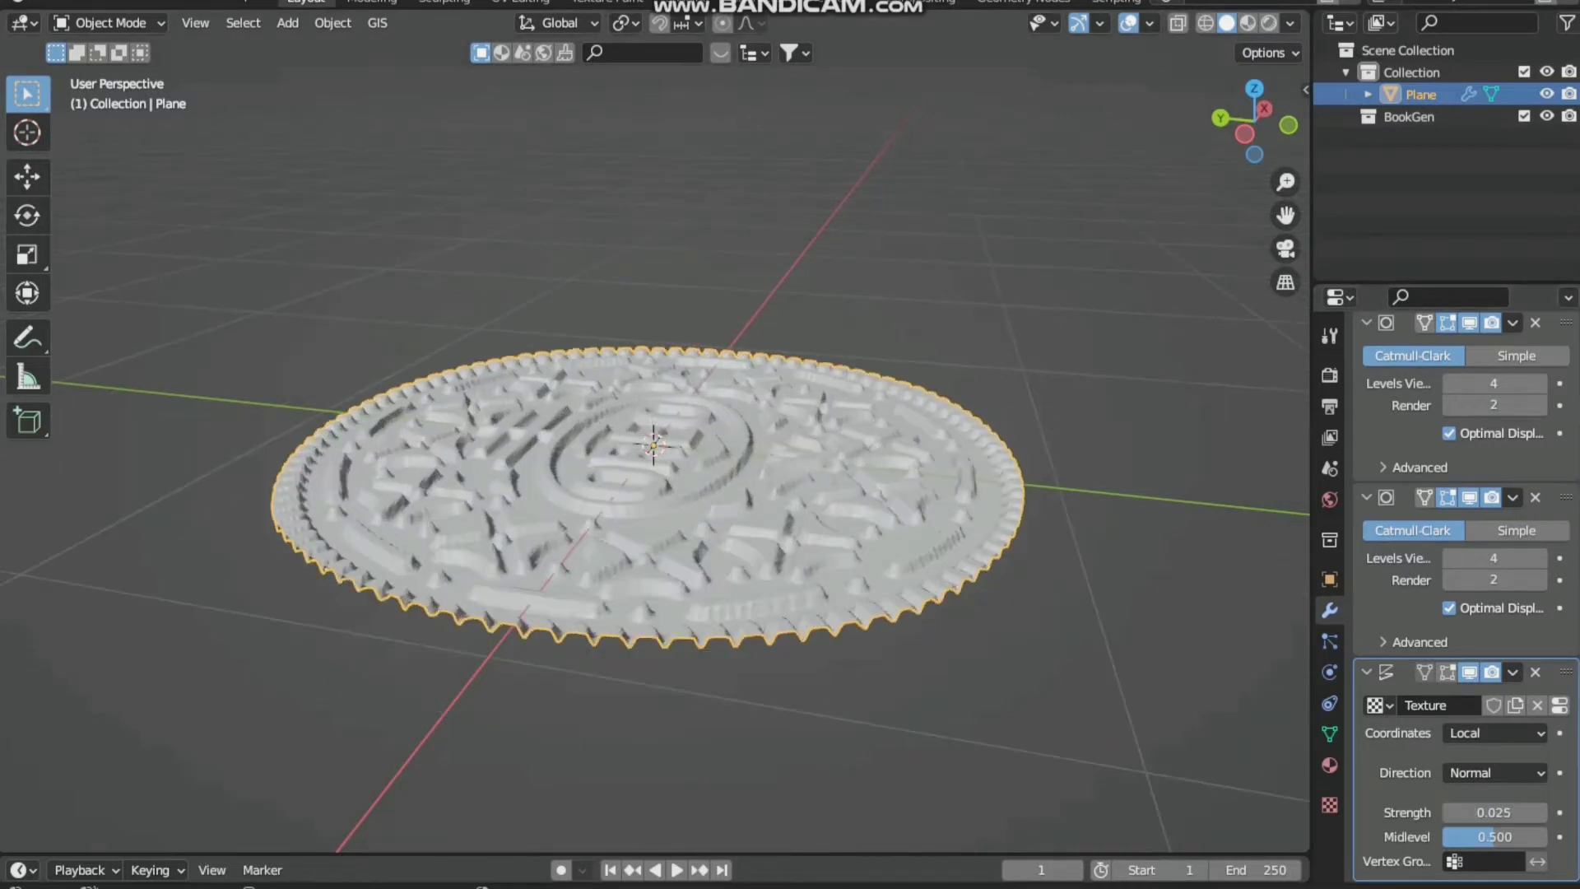
Add a Smooth modifier to the cookie disc and apply Shade Smooth to it
scroll(1465, 576, "up", 5)
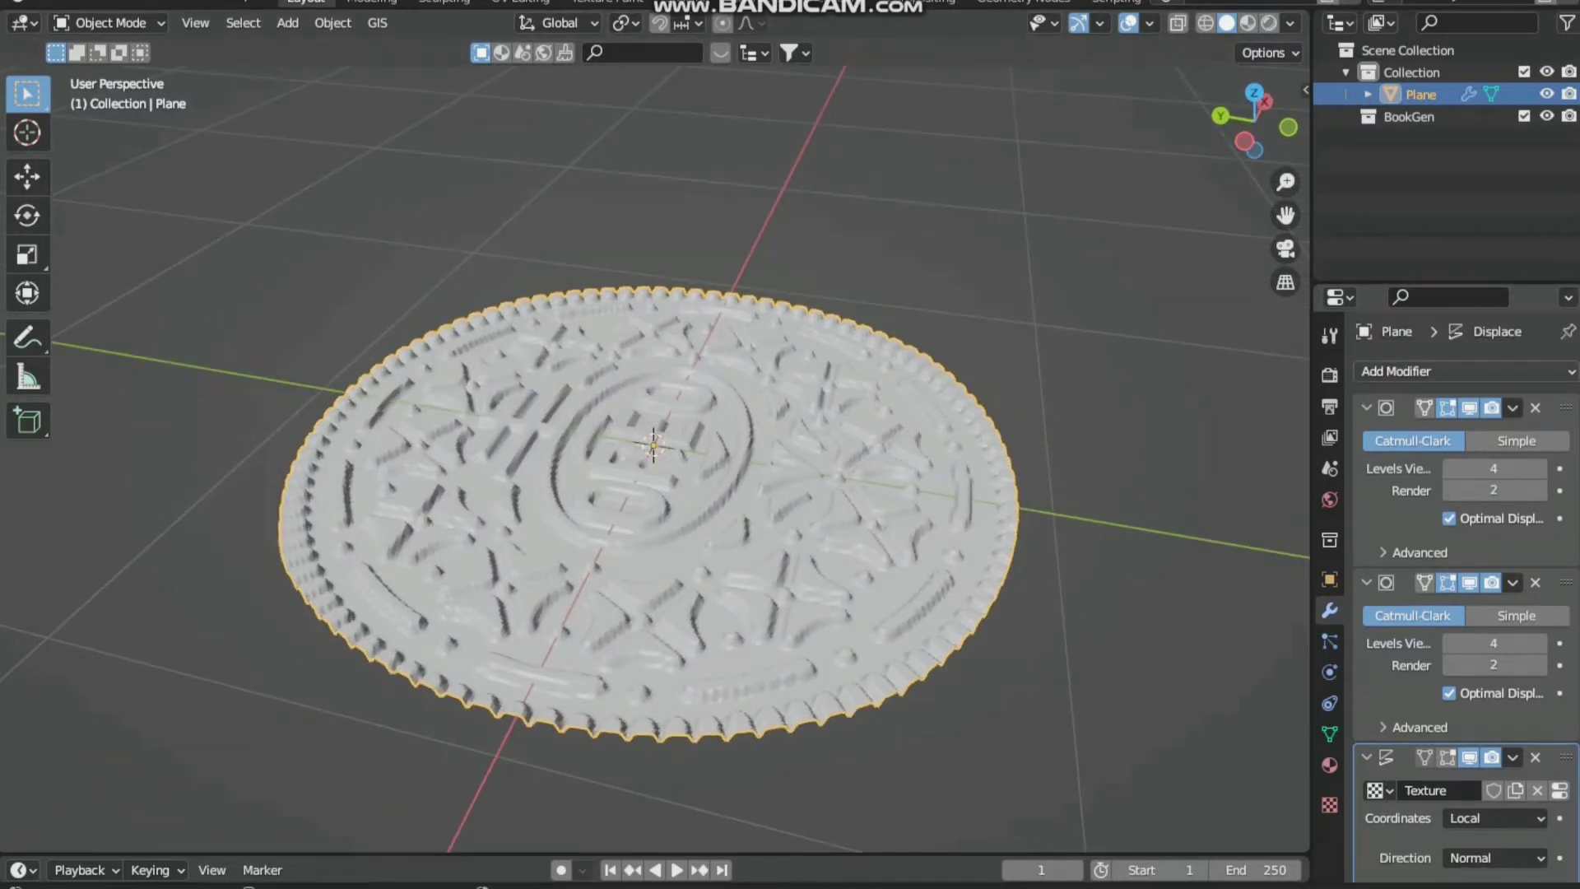
left_click(1399, 371)
left_click(1309, 677)
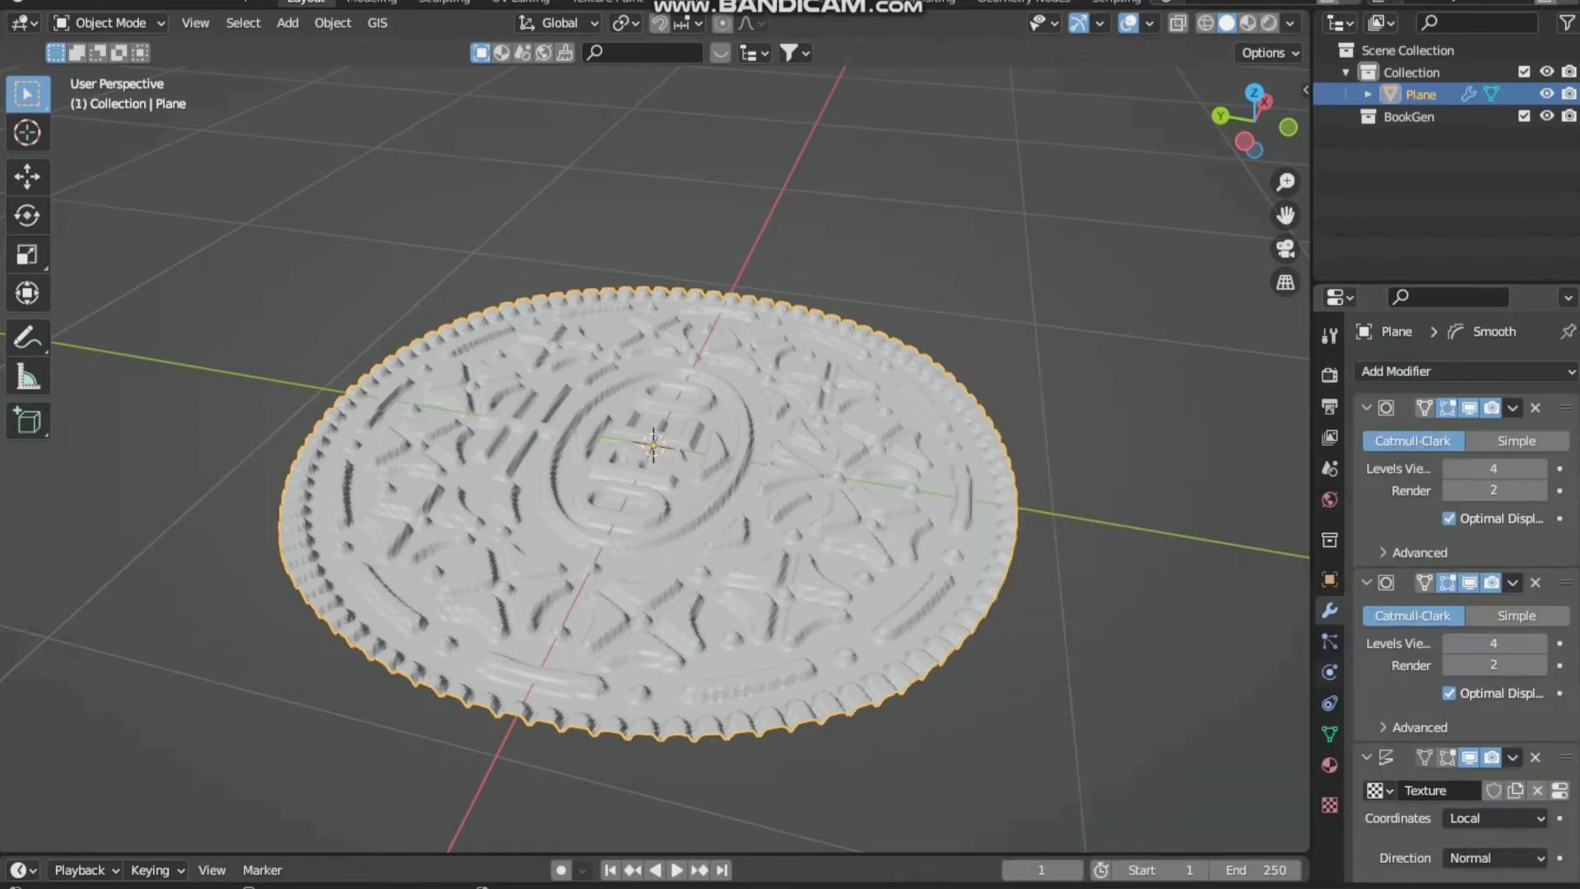
right_click(716, 37)
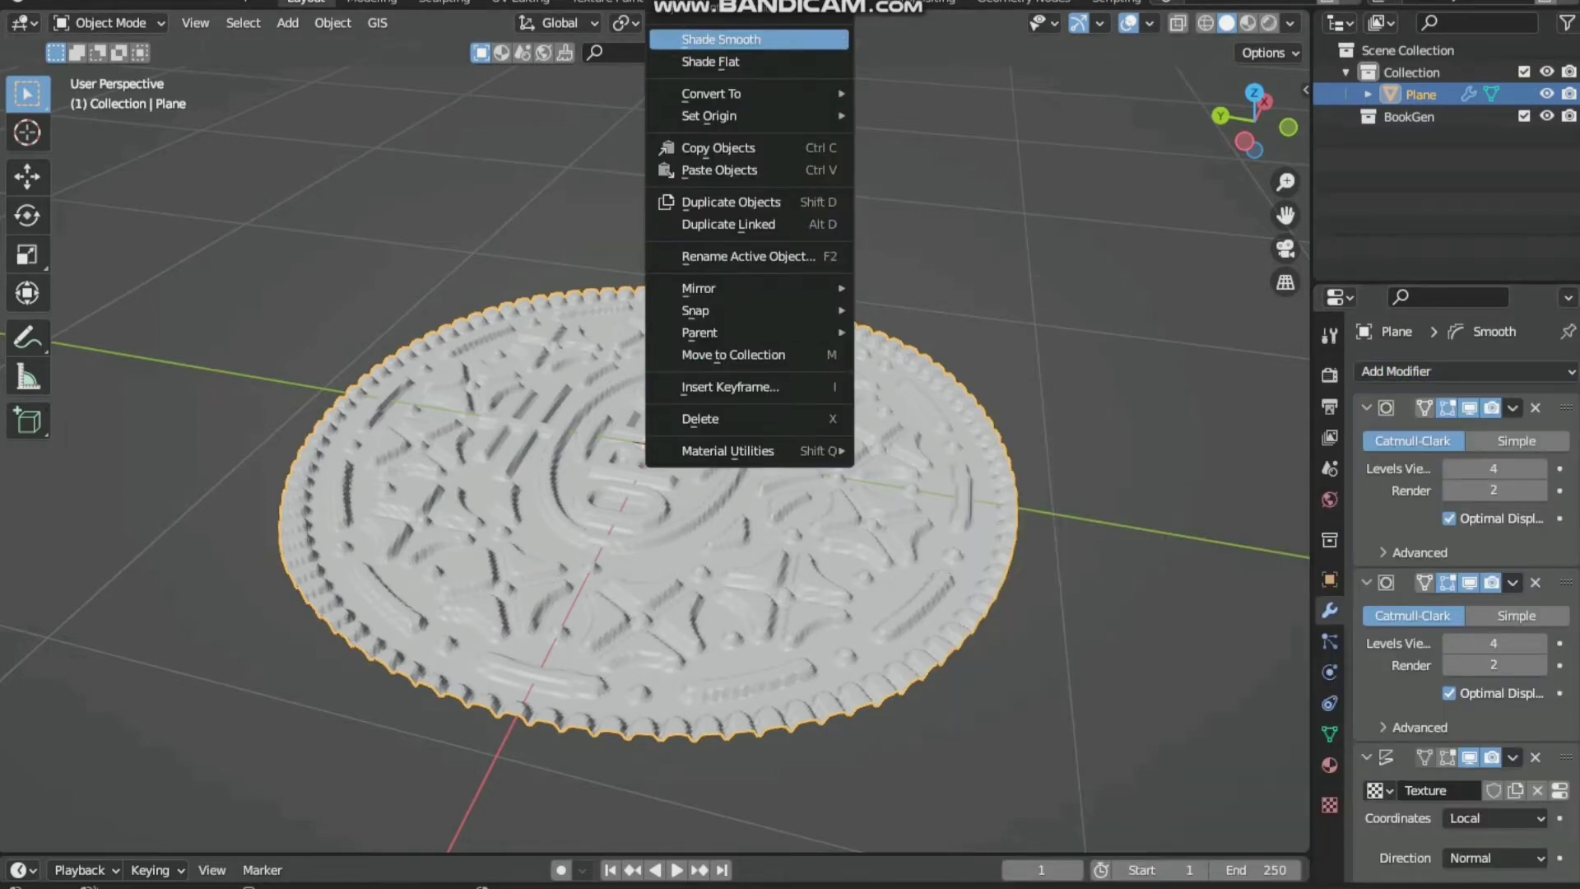
left_click(716, 38)
Apply both Subdivision Surface modifiers, keeping the Displace and Smooth modifiers live
scroll(722, 25, "up", 2)
middle_click_drag(725, 346, 786, 296)
scroll(786, 296, "down", 5)
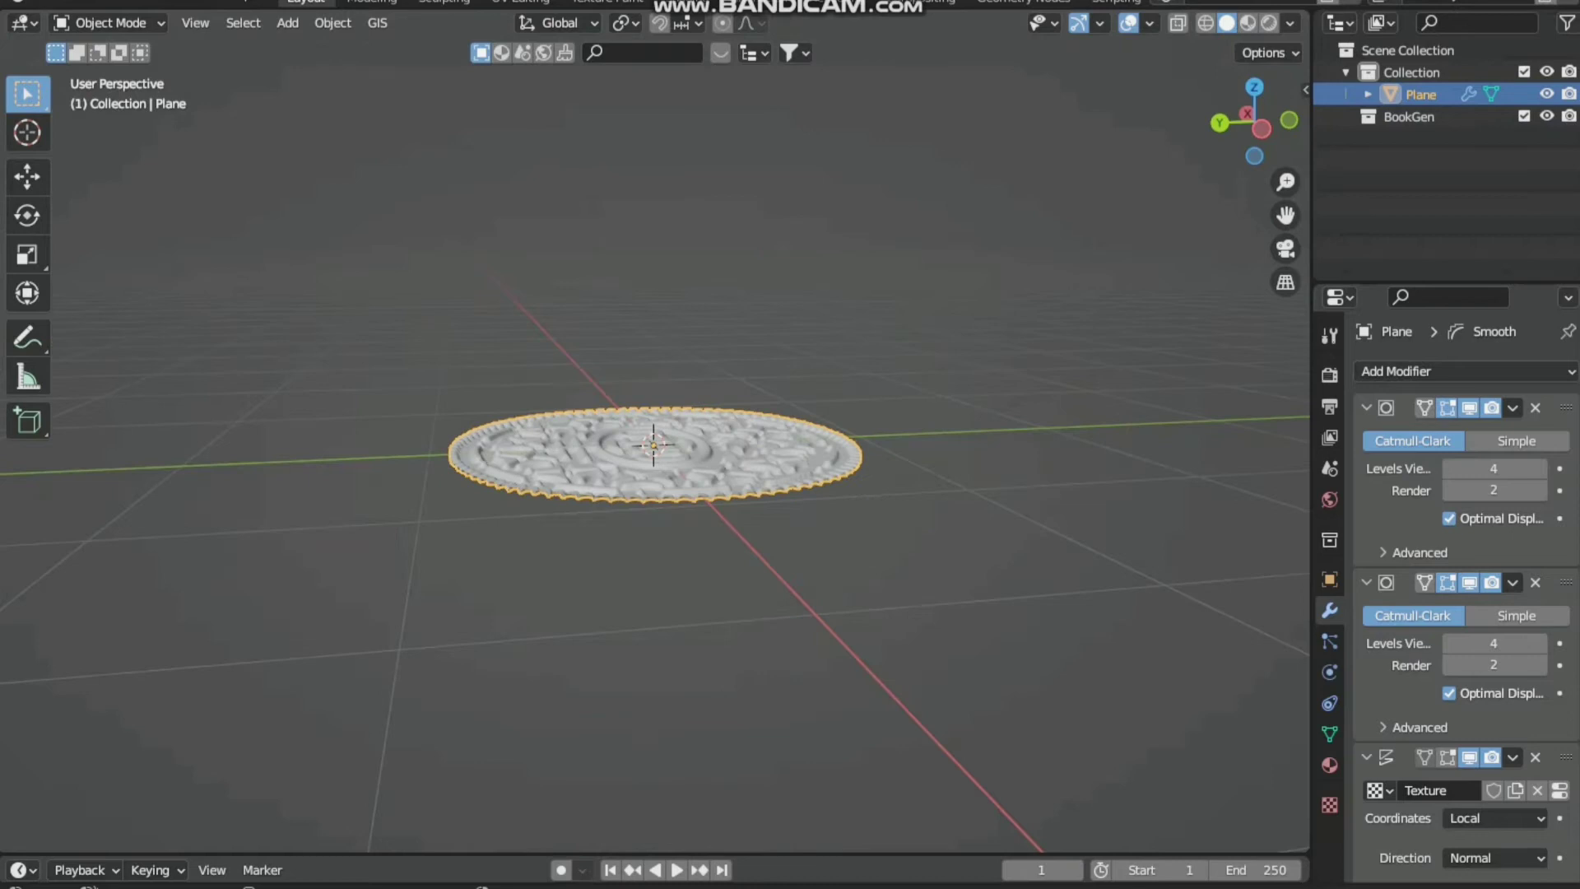
scroll(1466, 600, "down", 3)
scroll(1466, 600, "up", 3)
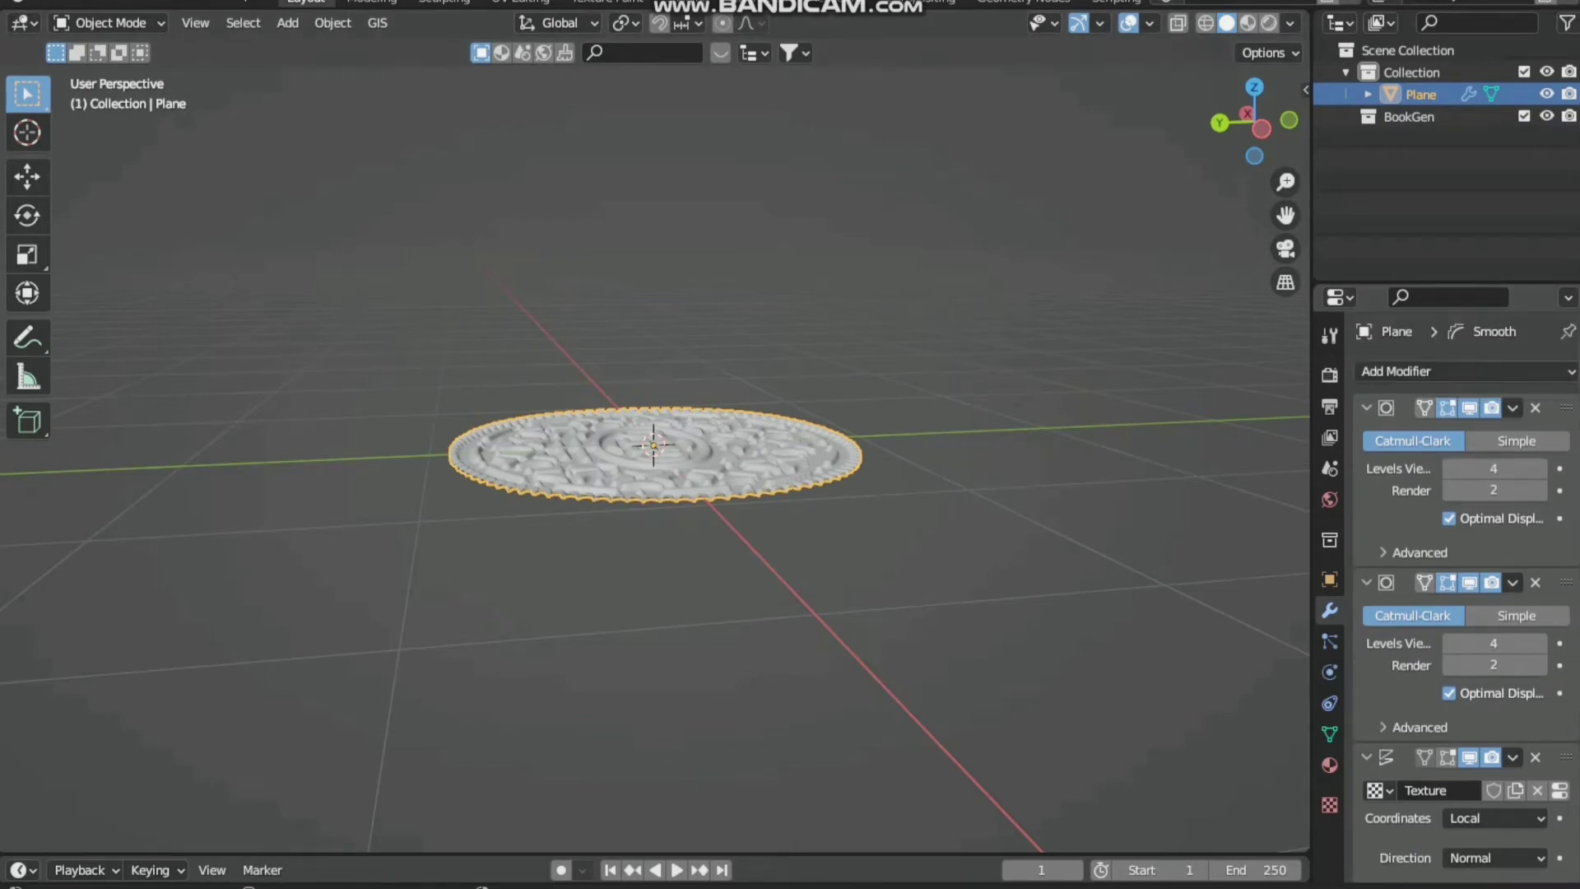
left_click(1512, 407)
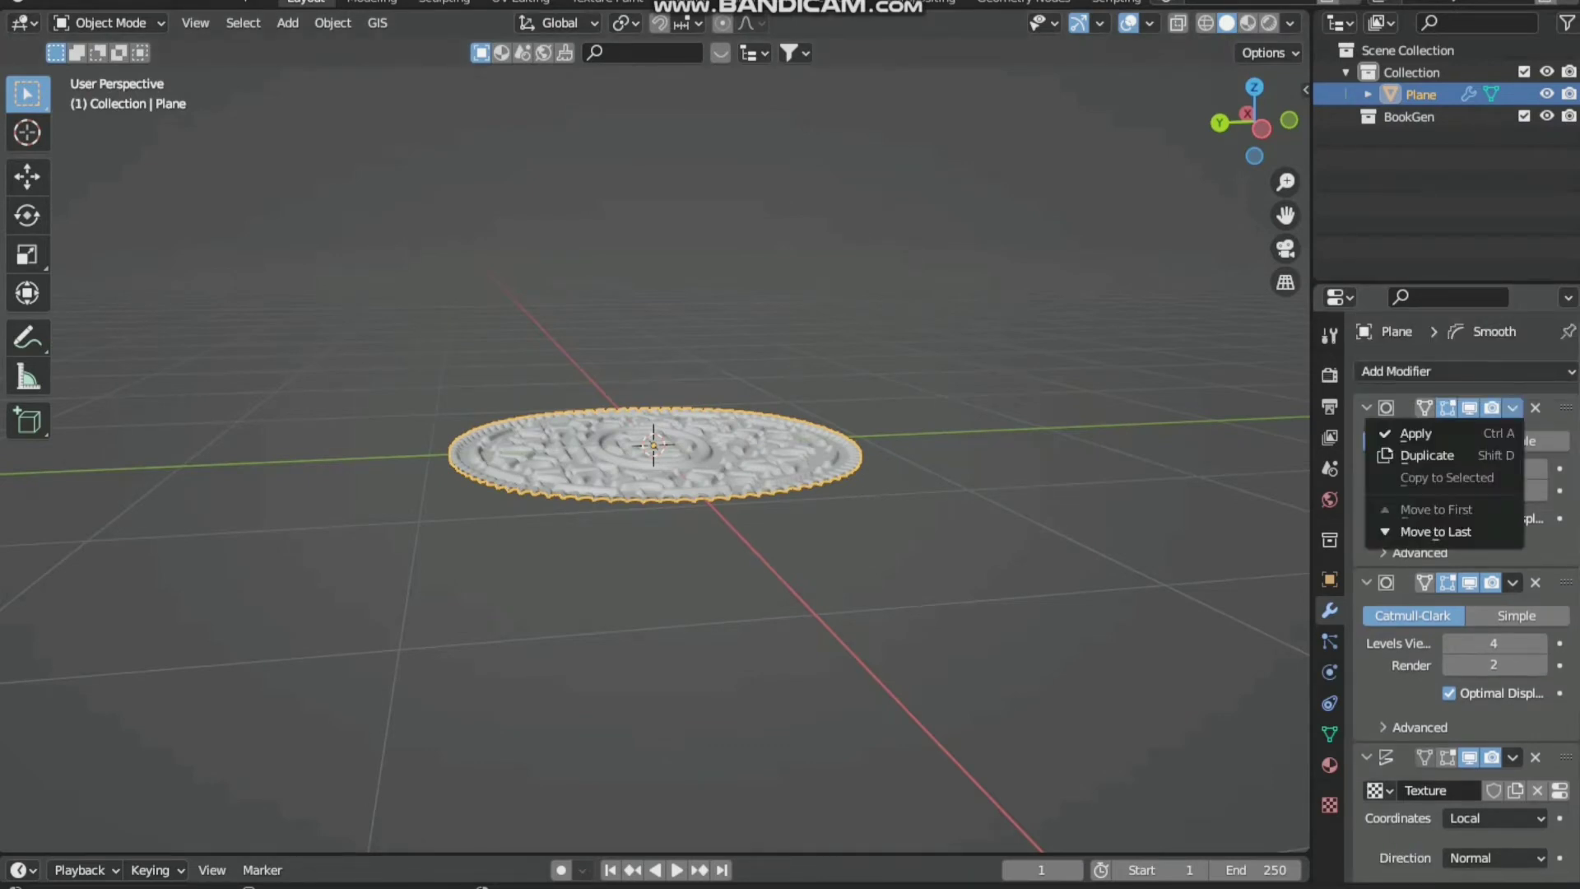
left_click(1416, 433)
left_click(1513, 408)
left_click(1416, 433)
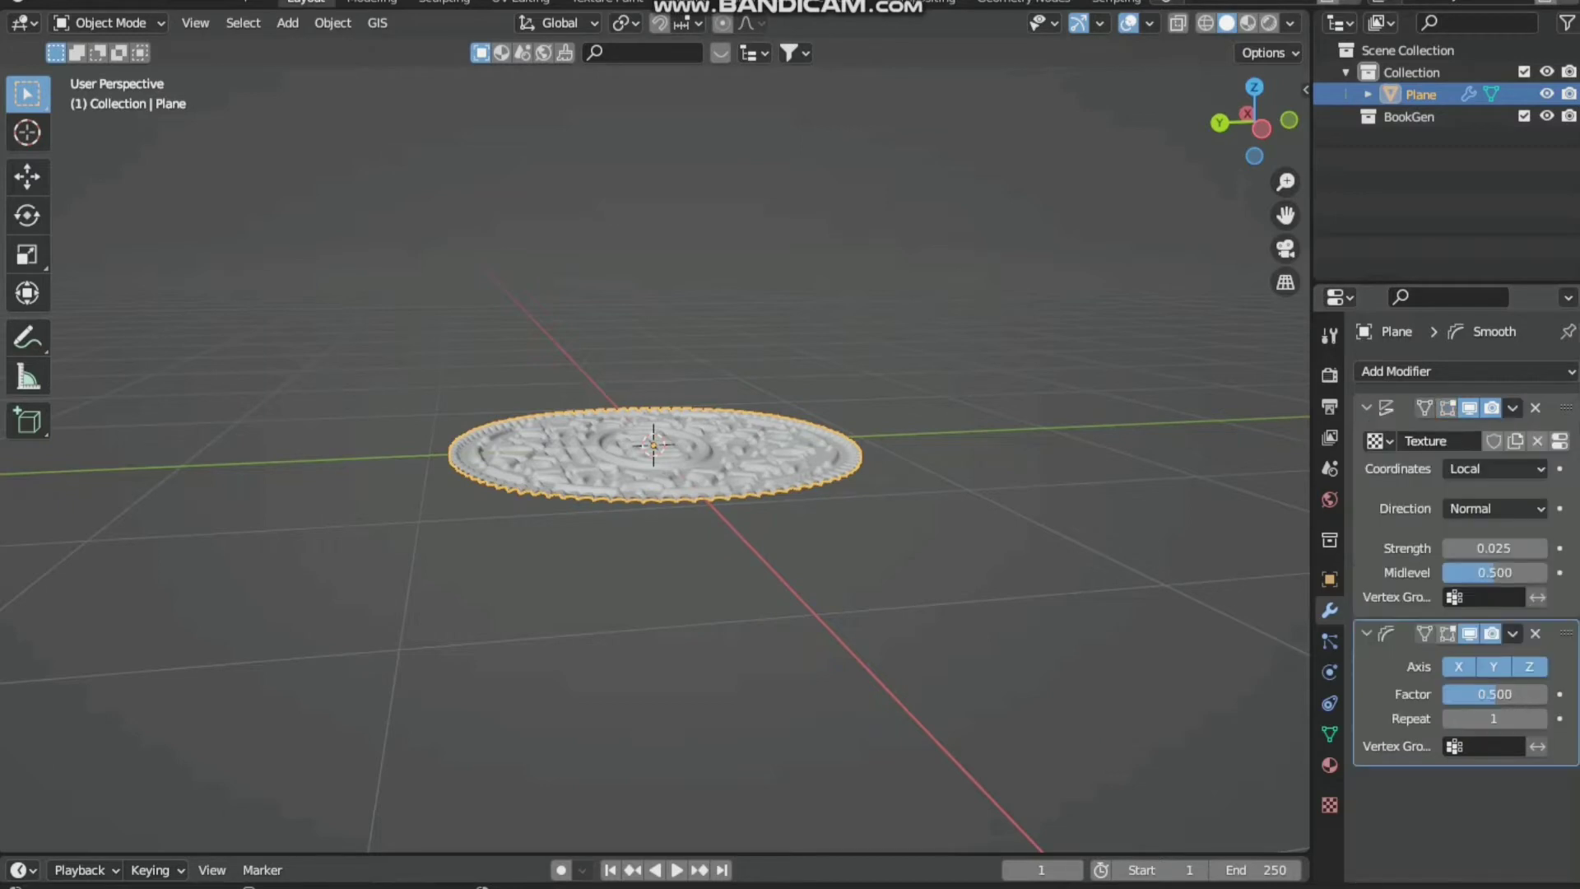
In Edit Mode, extrude the disc's entire outer edge loop a short distance straight down along Z to form a thin side wall
key("Tab")
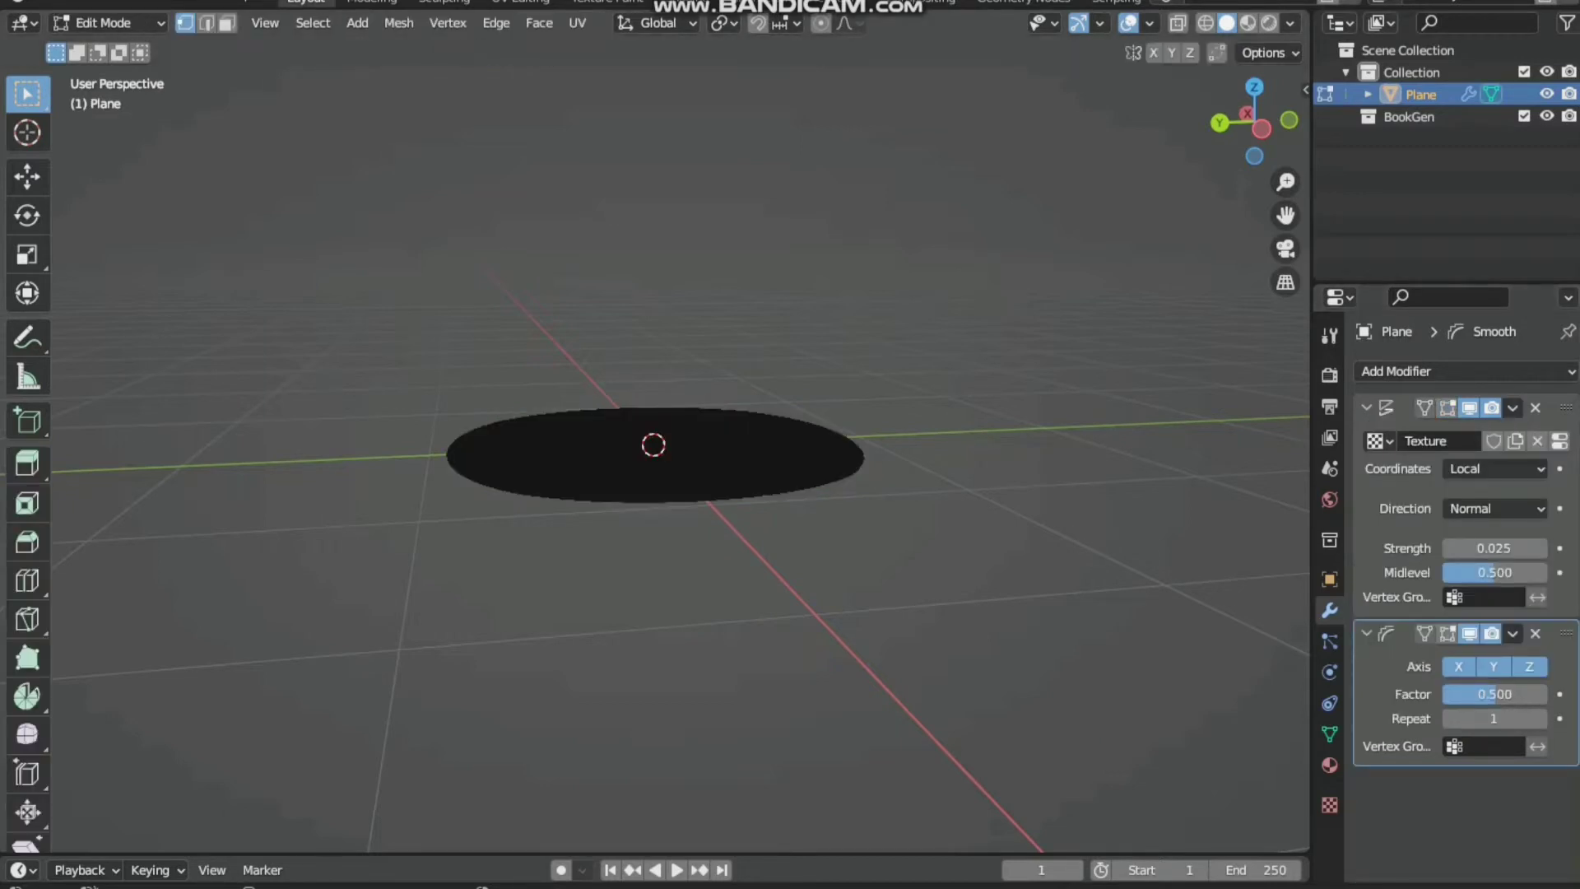
scroll(654, 461, "up", 2)
middle_click_drag(654, 461, 655, 532)
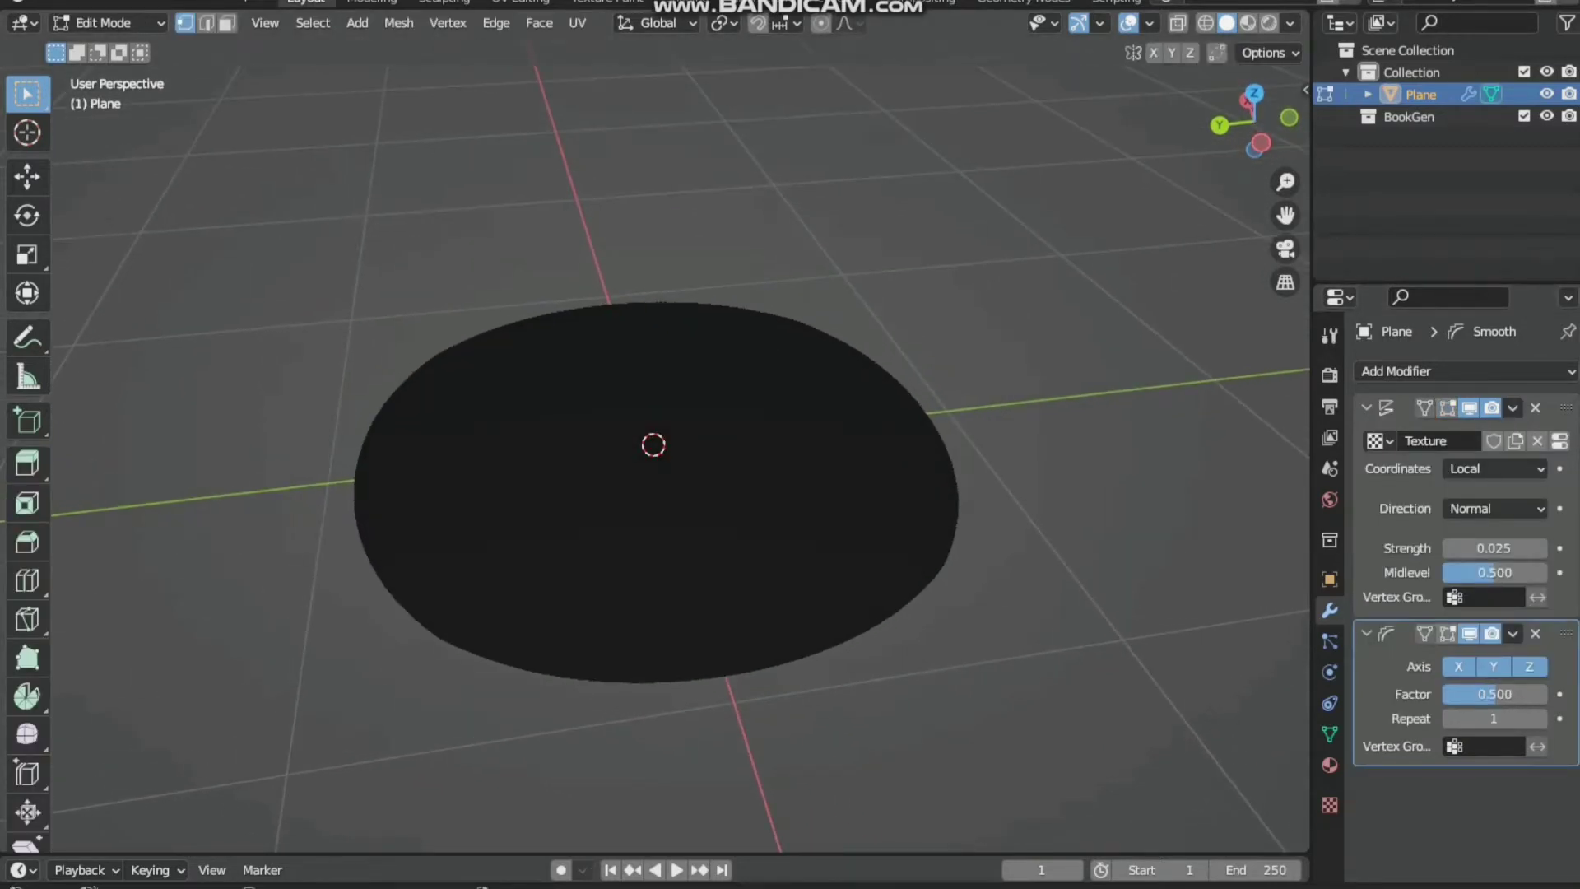
left_click(669, 681, "alt")
left_click(361, 530, "alt+shift")
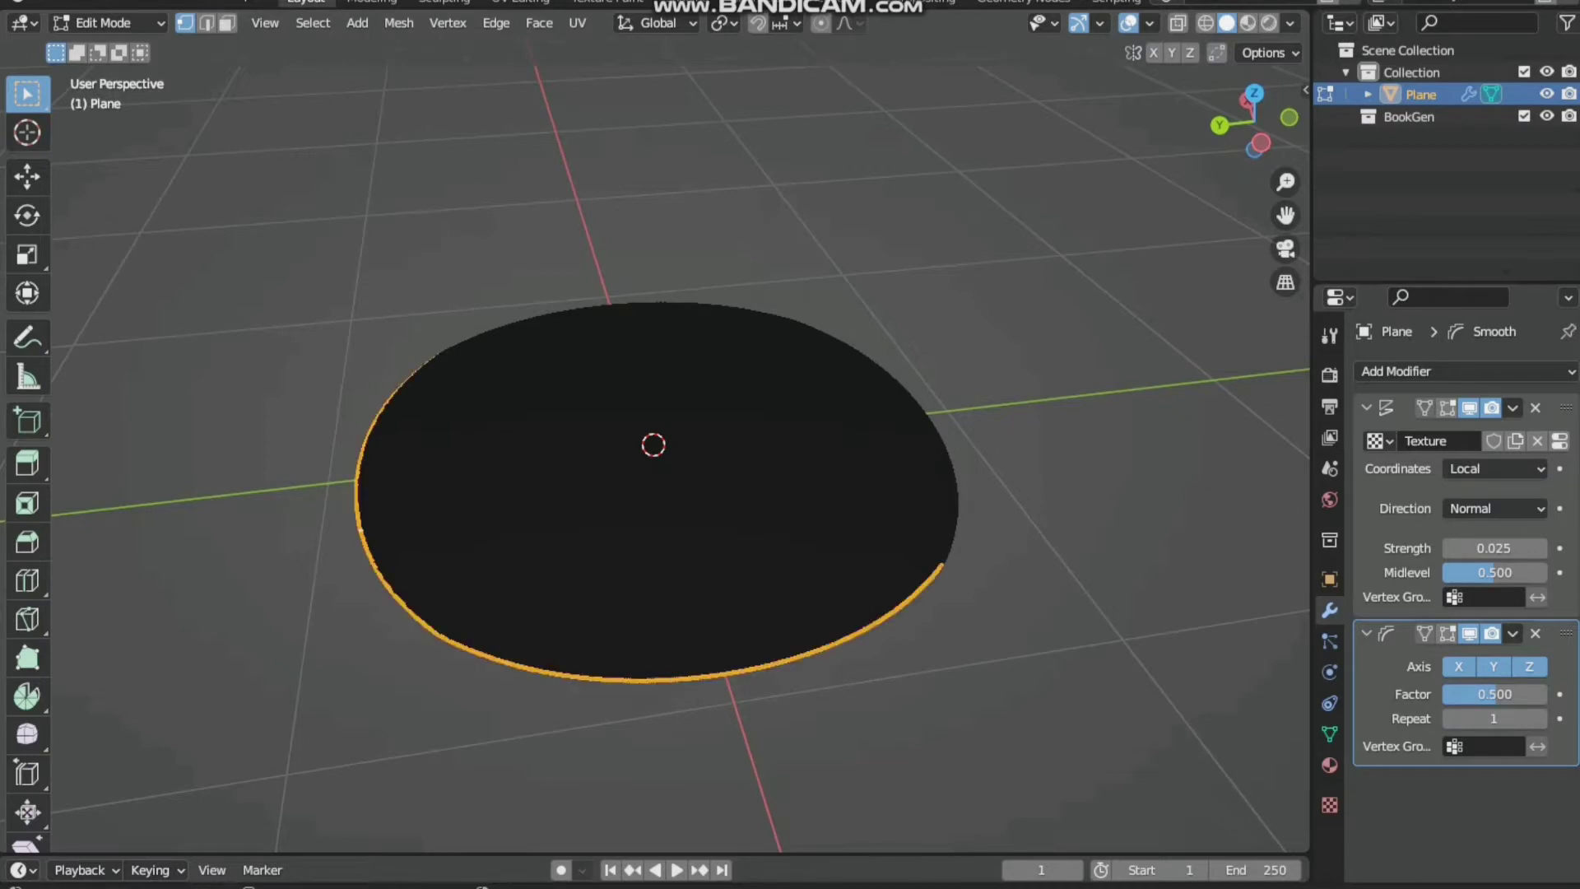
left_click(661, 303, "alt+shift")
left_click(956, 504, "alt+shift")
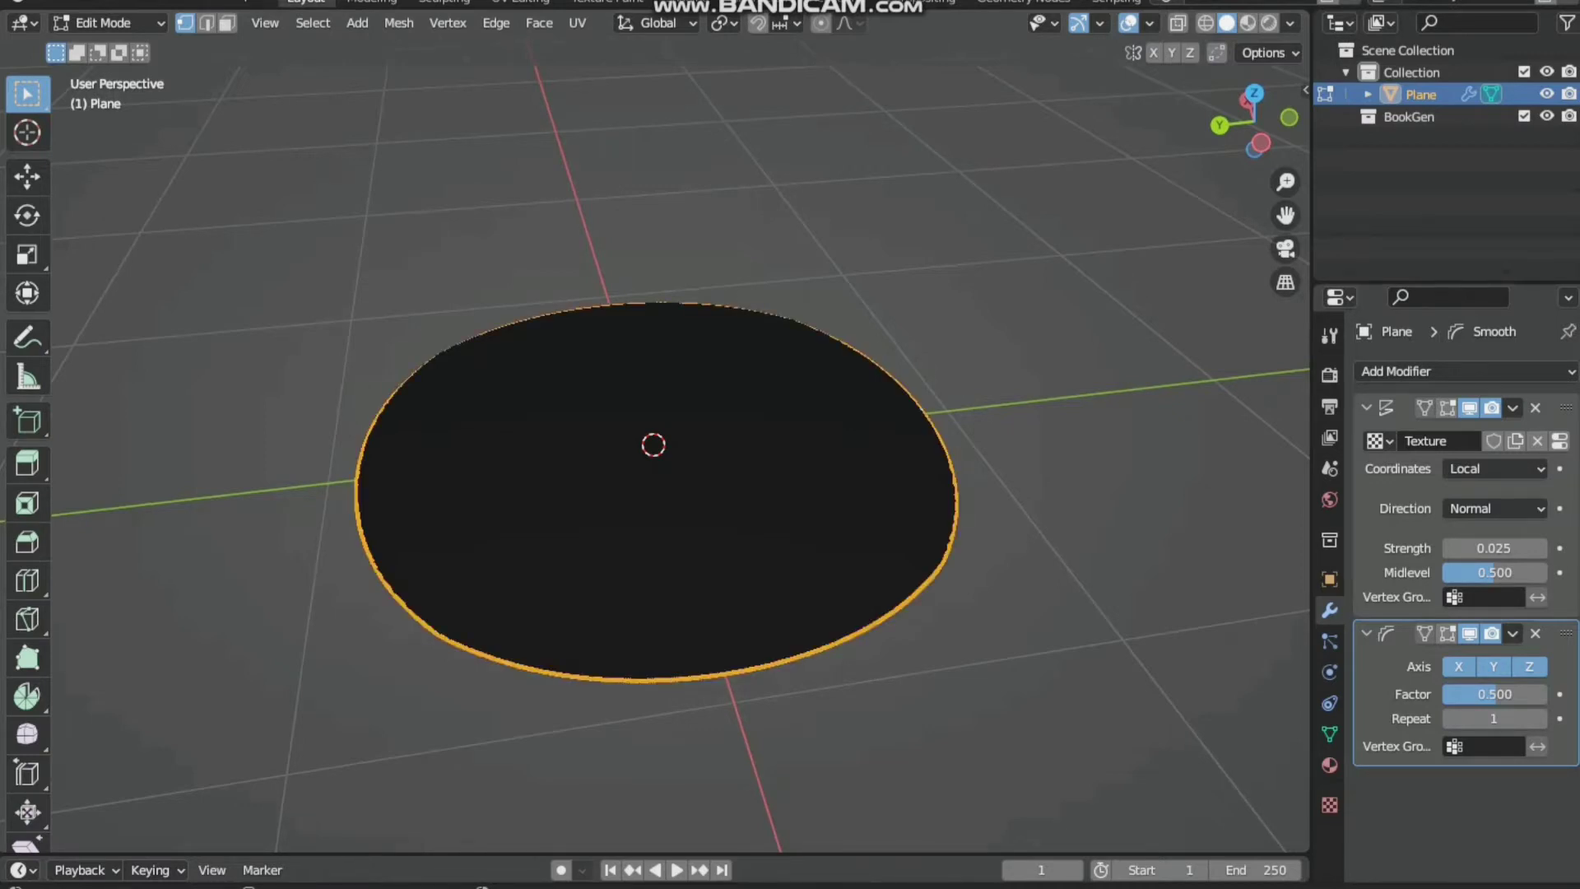
middle_click_drag(947, 504, 916, 424)
key("e")
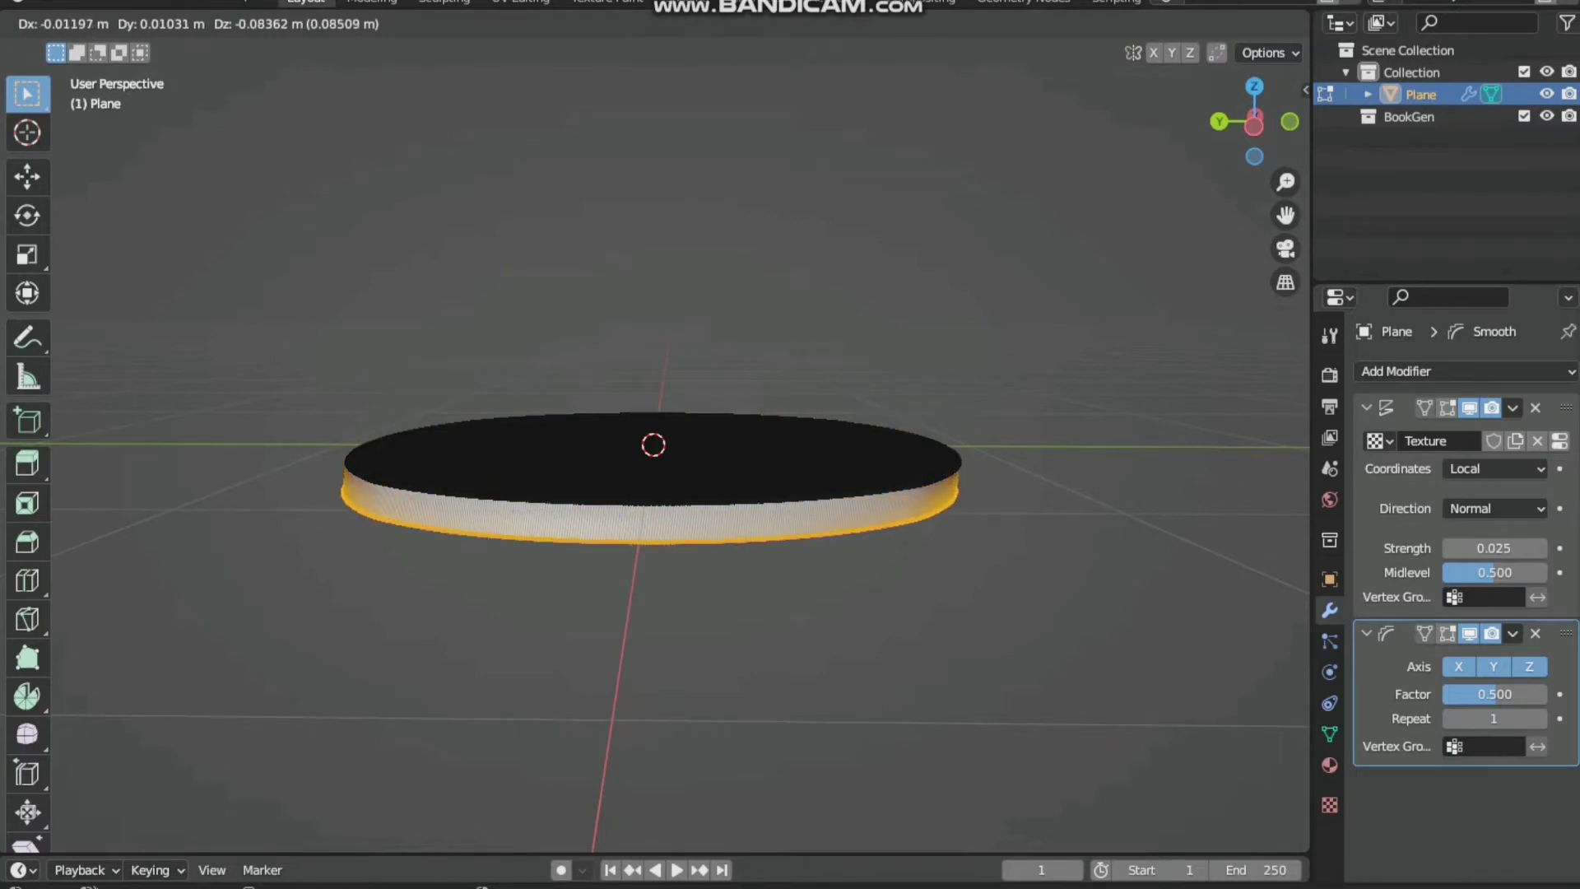
key("z")
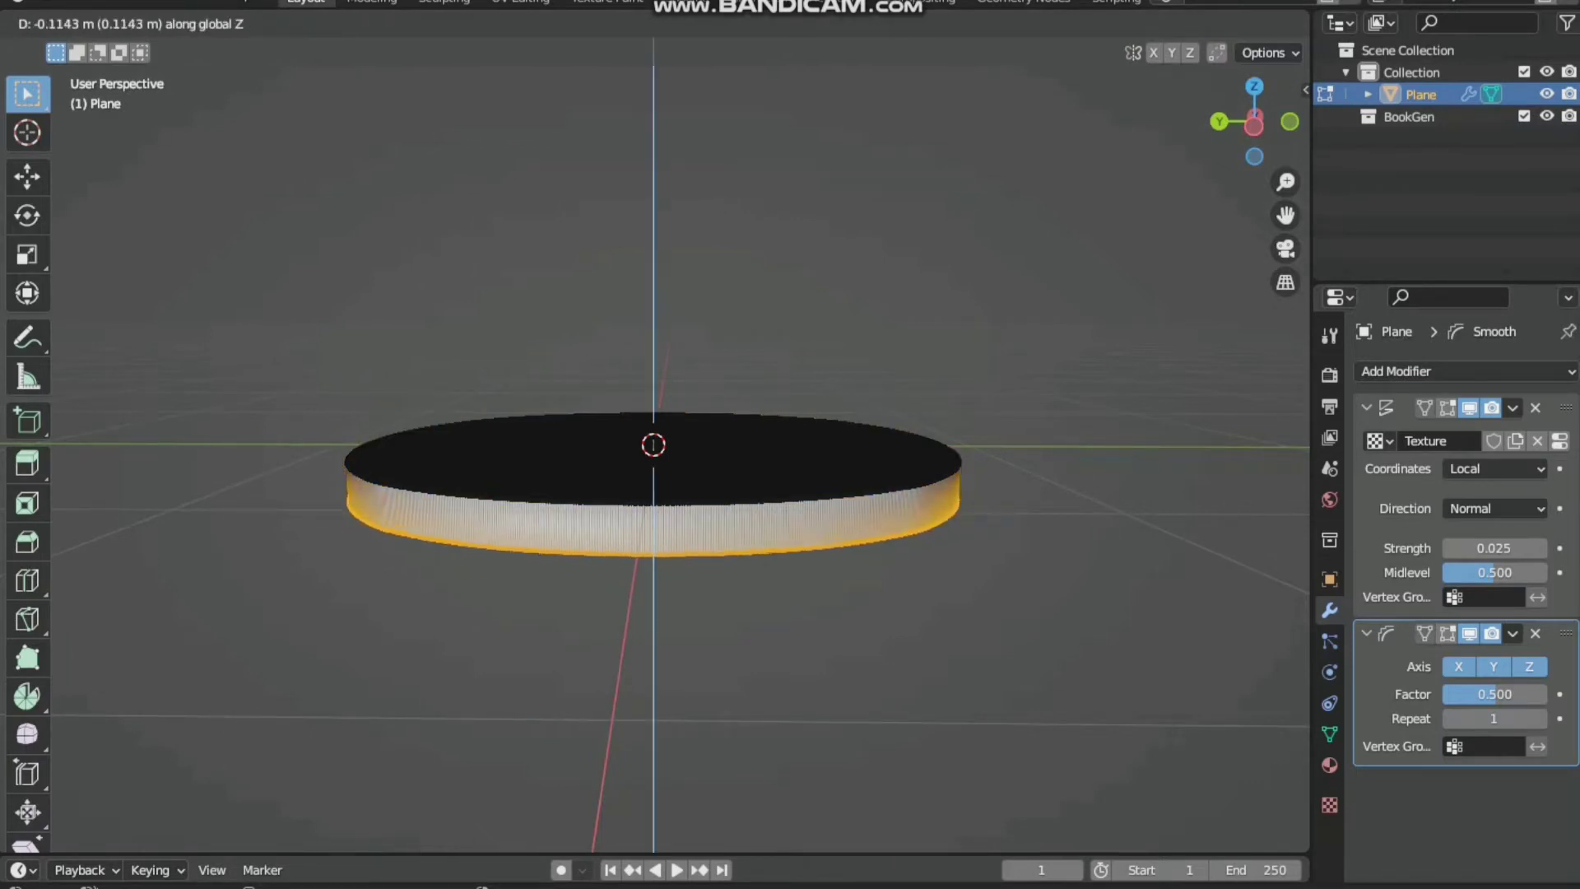
key("Return")
Fill the open underside of the extruded wall with a face and return to Object Mode
middle_click_drag(654, 527, 655, 497)
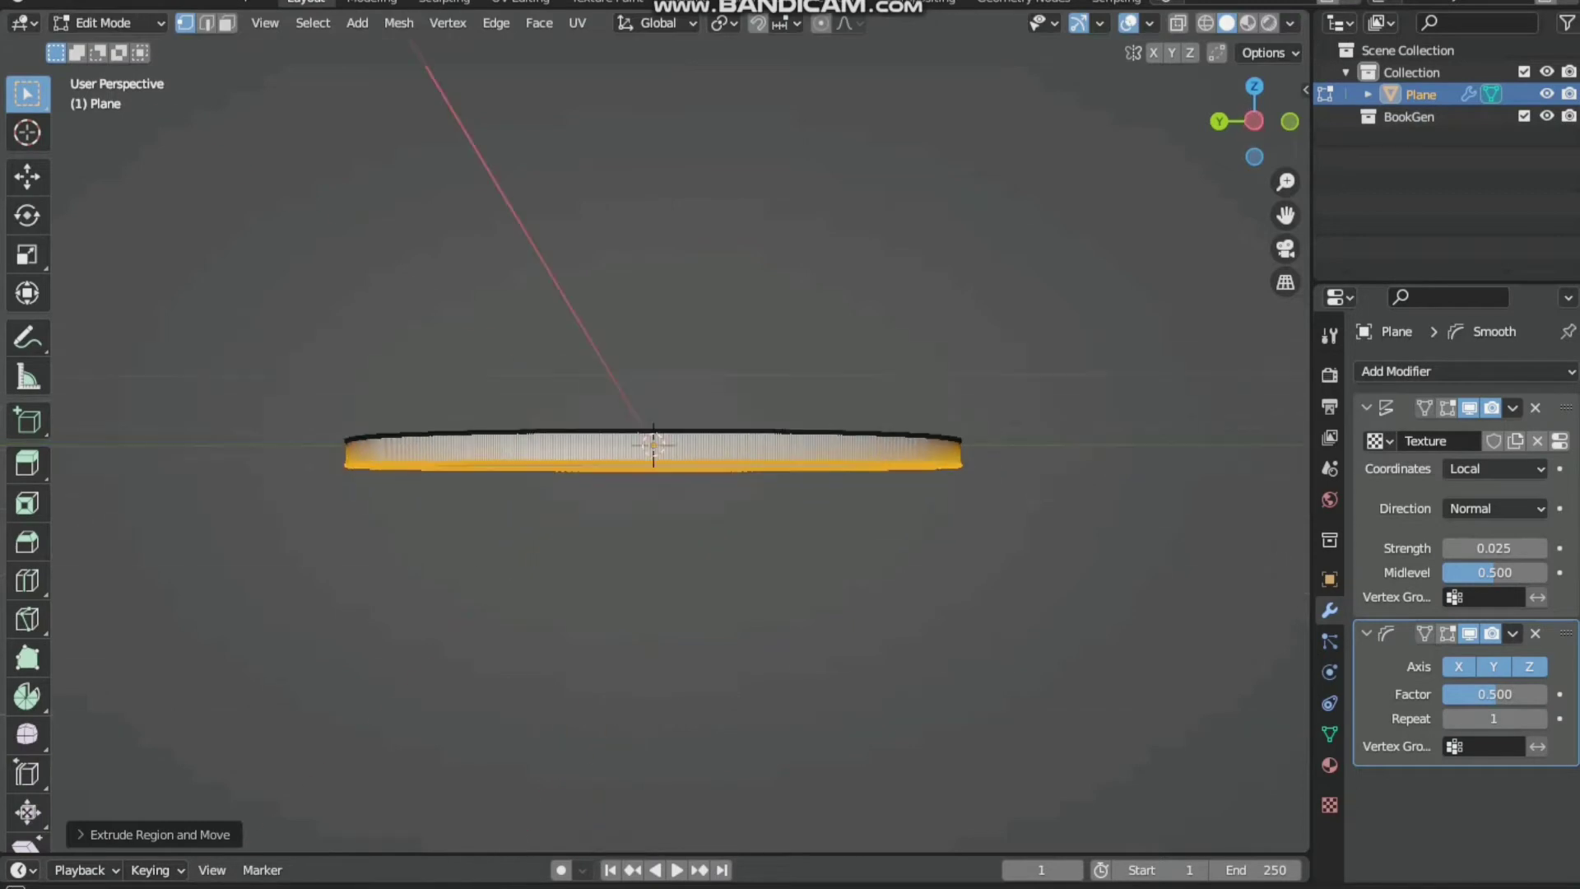
left_click(1254, 121)
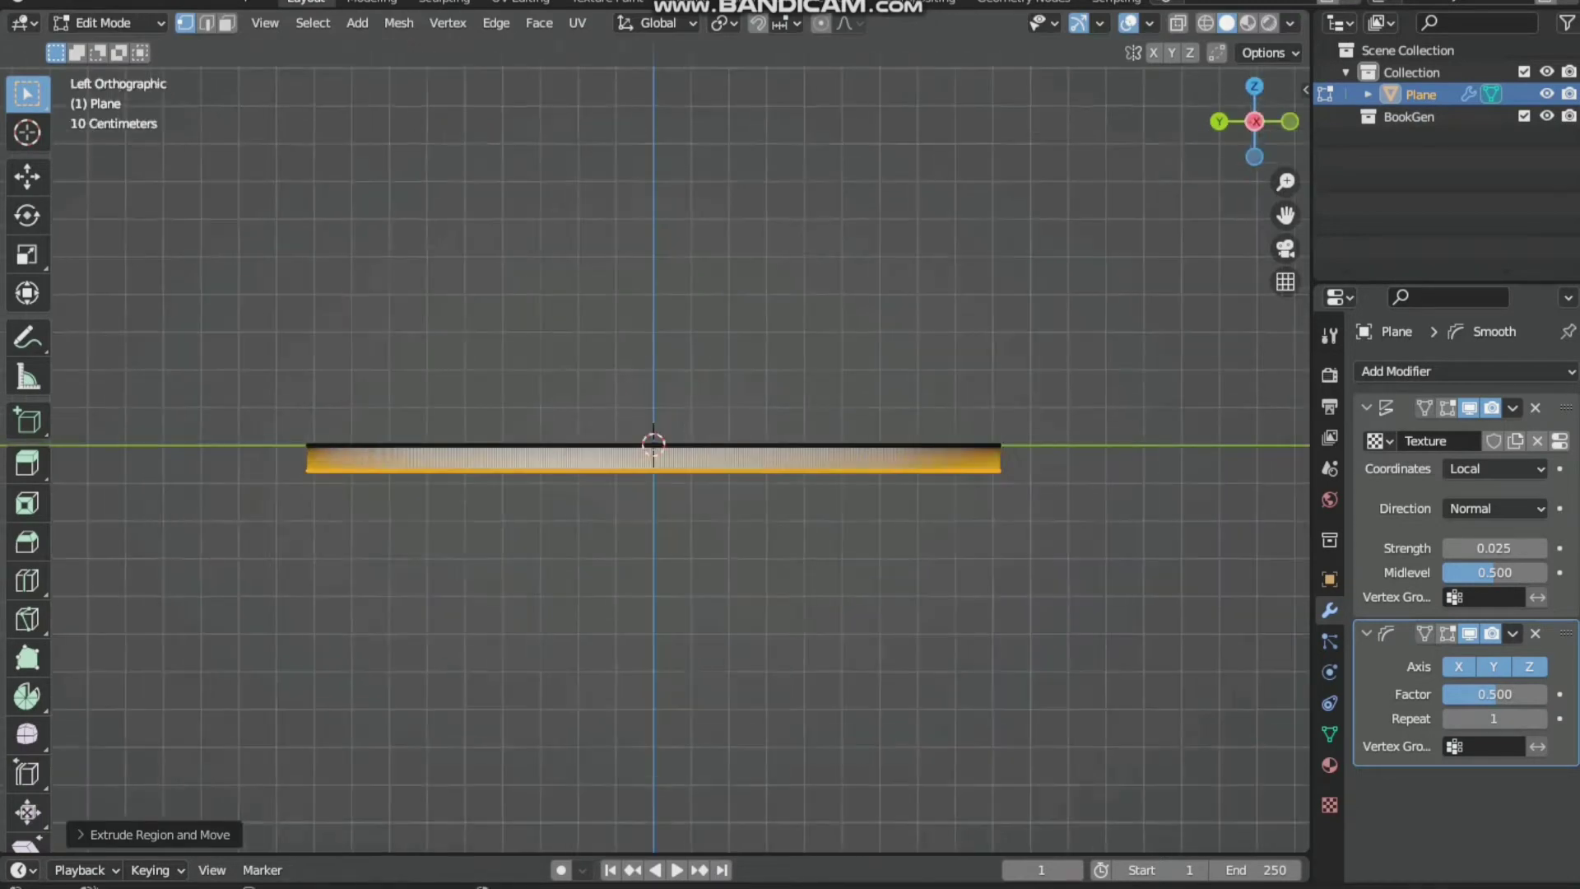
middle_click_drag(1011, 524, 1006, 466)
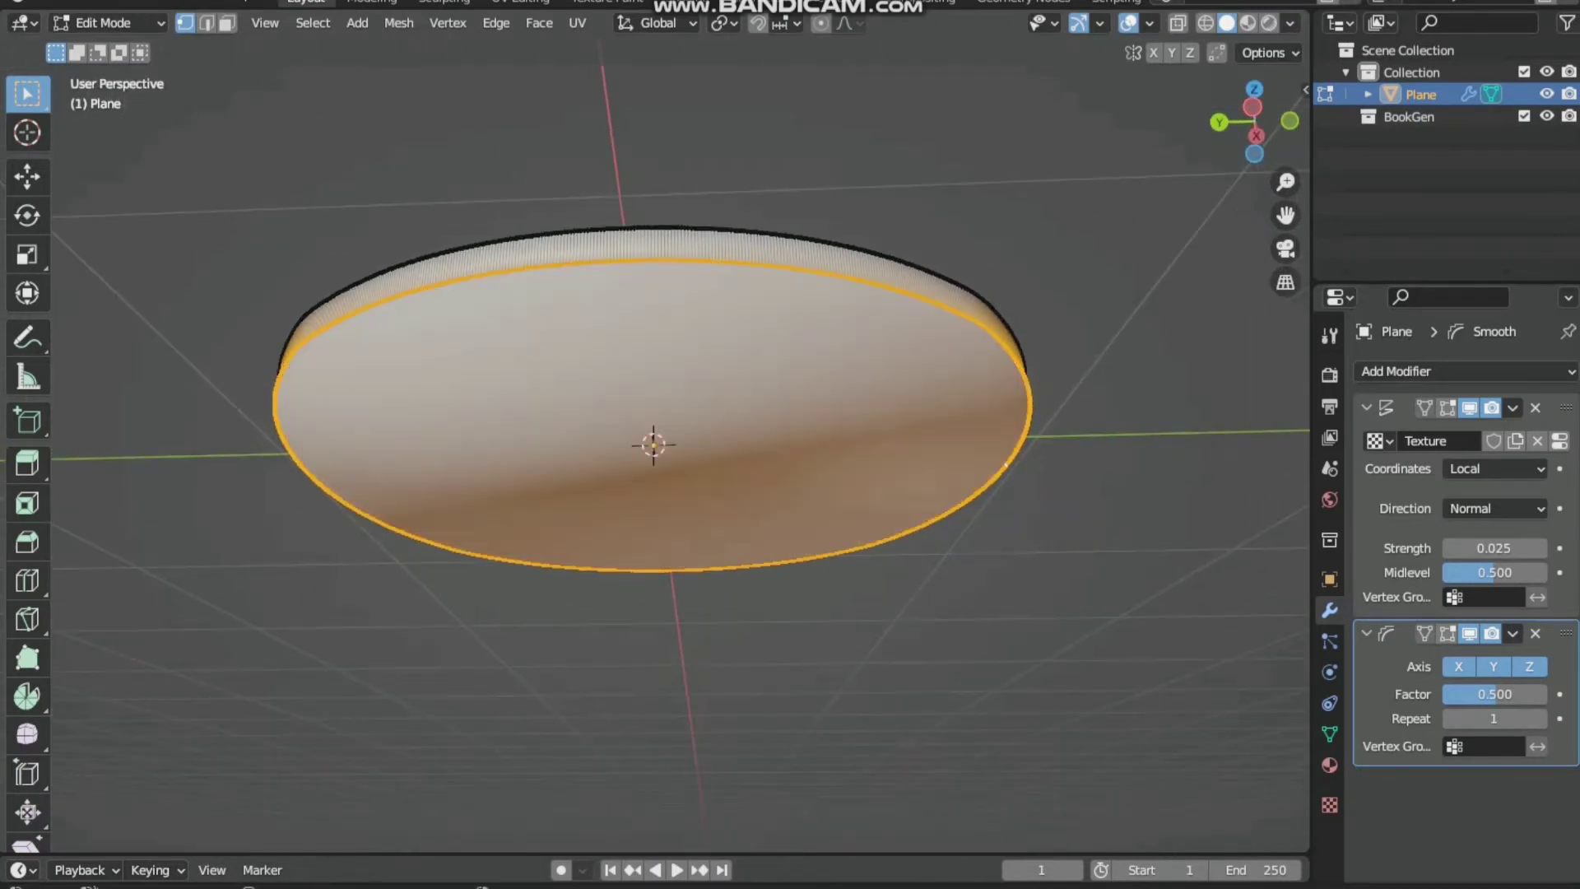
key("Tab")
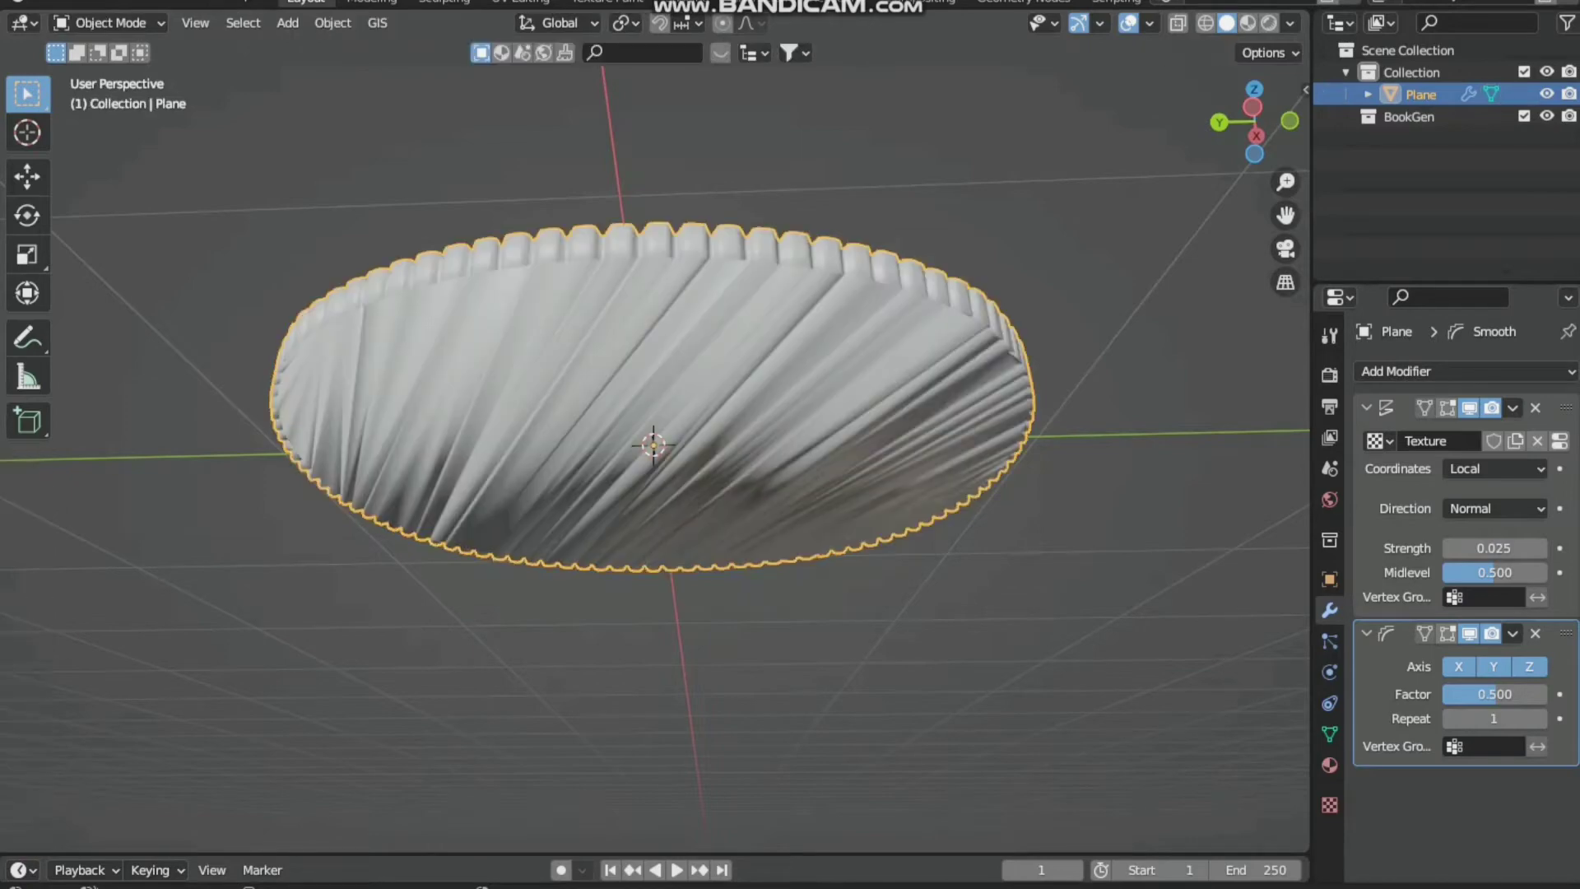
Create a vertex group on the cookie mesh and name it di
middle_click_drag(1006, 466, 912, 638)
middle_click_drag(654, 444, 654, 527)
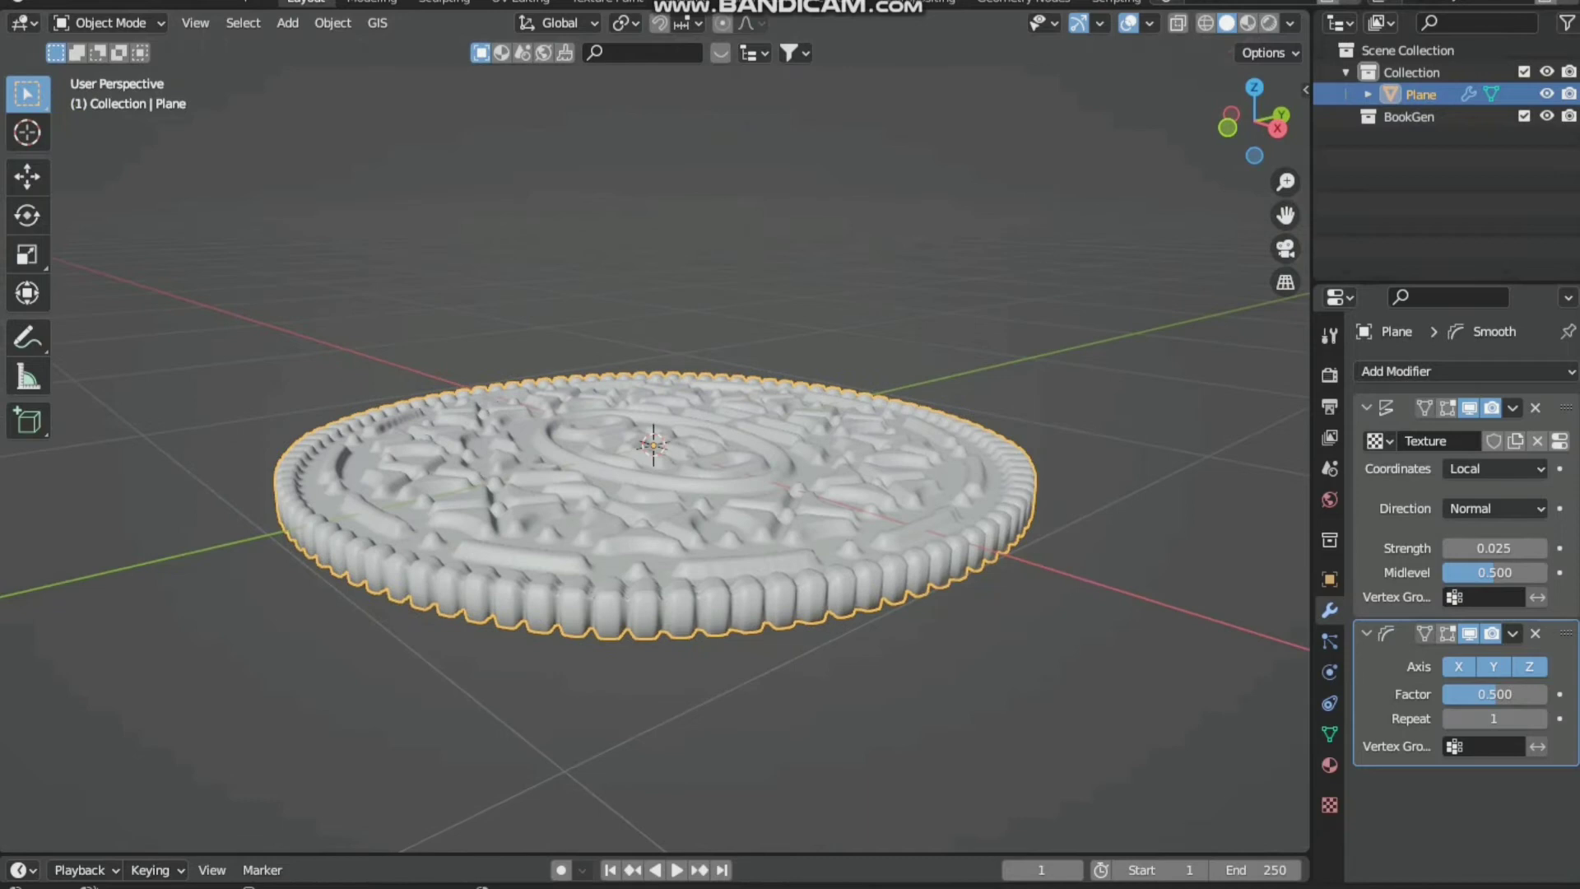
left_click(1329, 734)
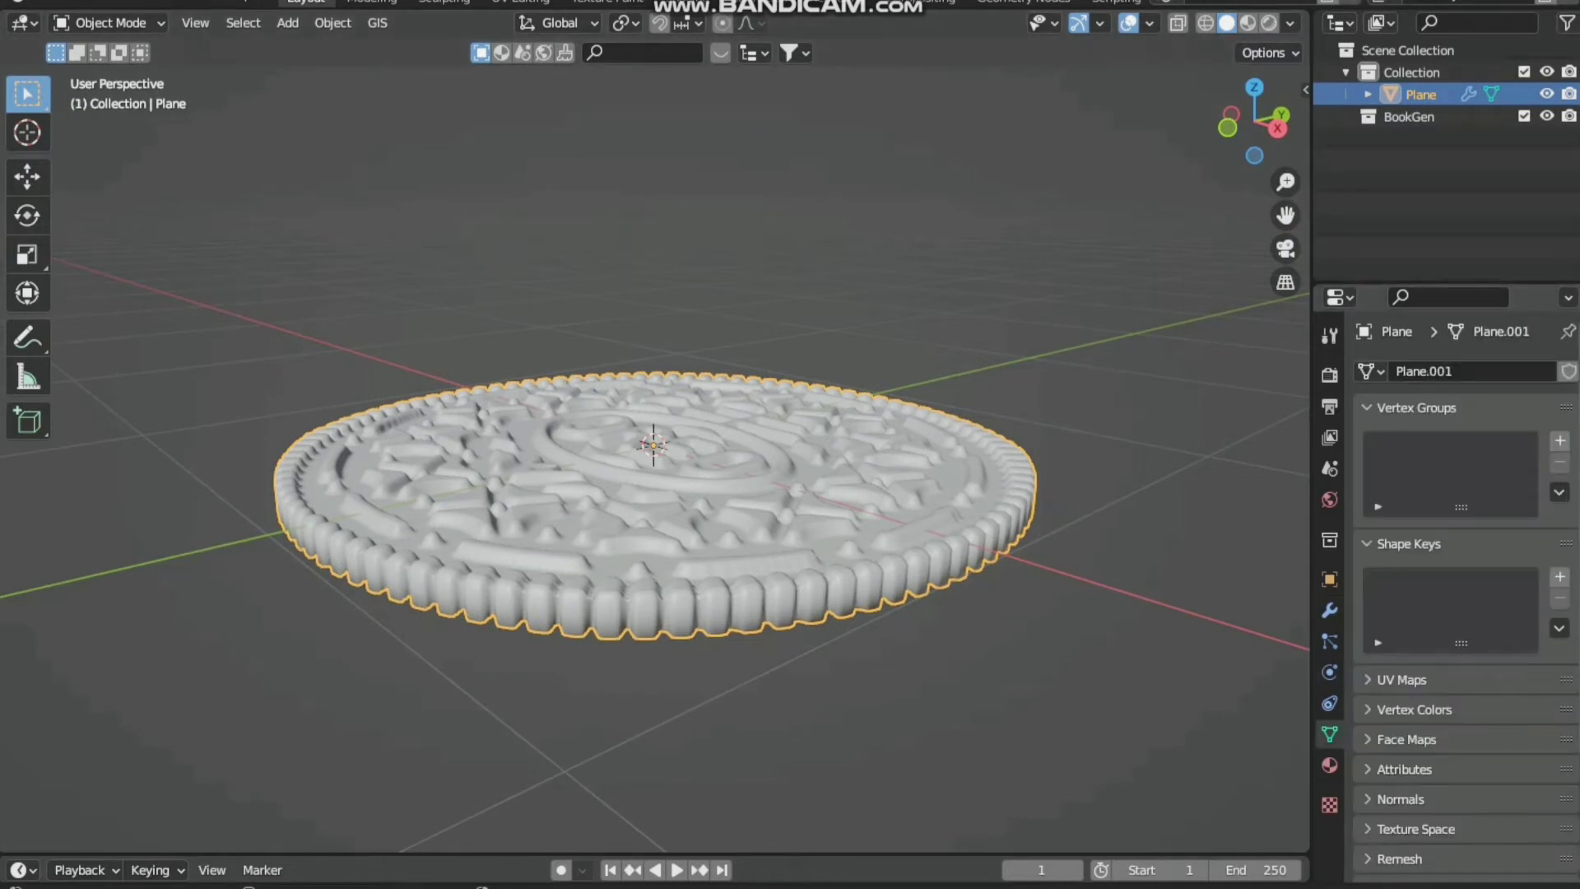
left_click(1560, 440)
double_click(1414, 446)
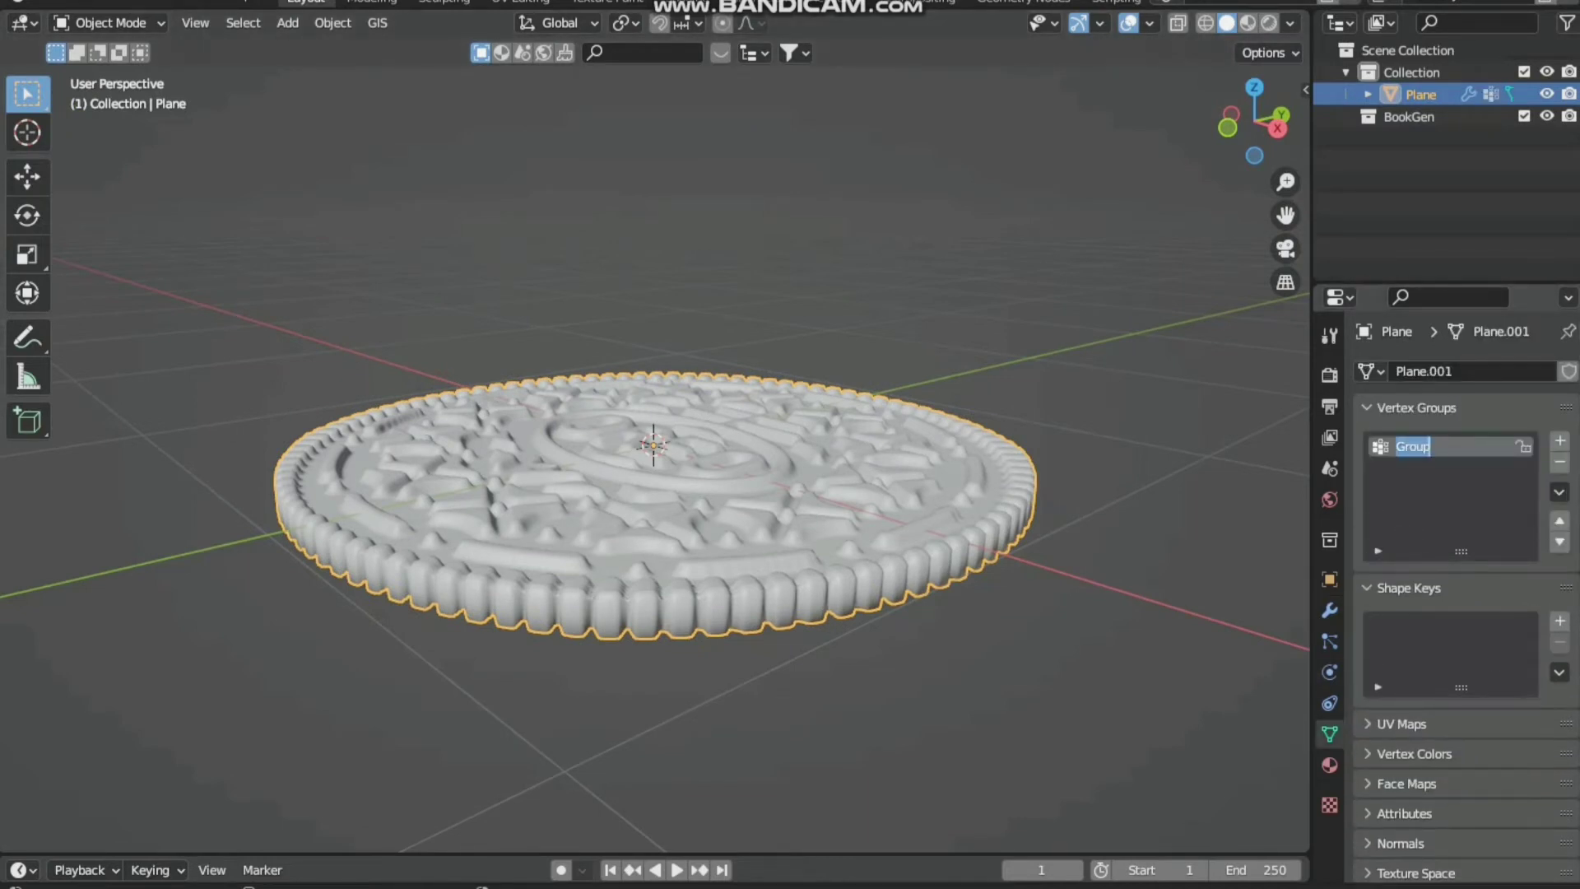
type("c")
key("Return")
middle_click_drag(658, 502, 661, 420)
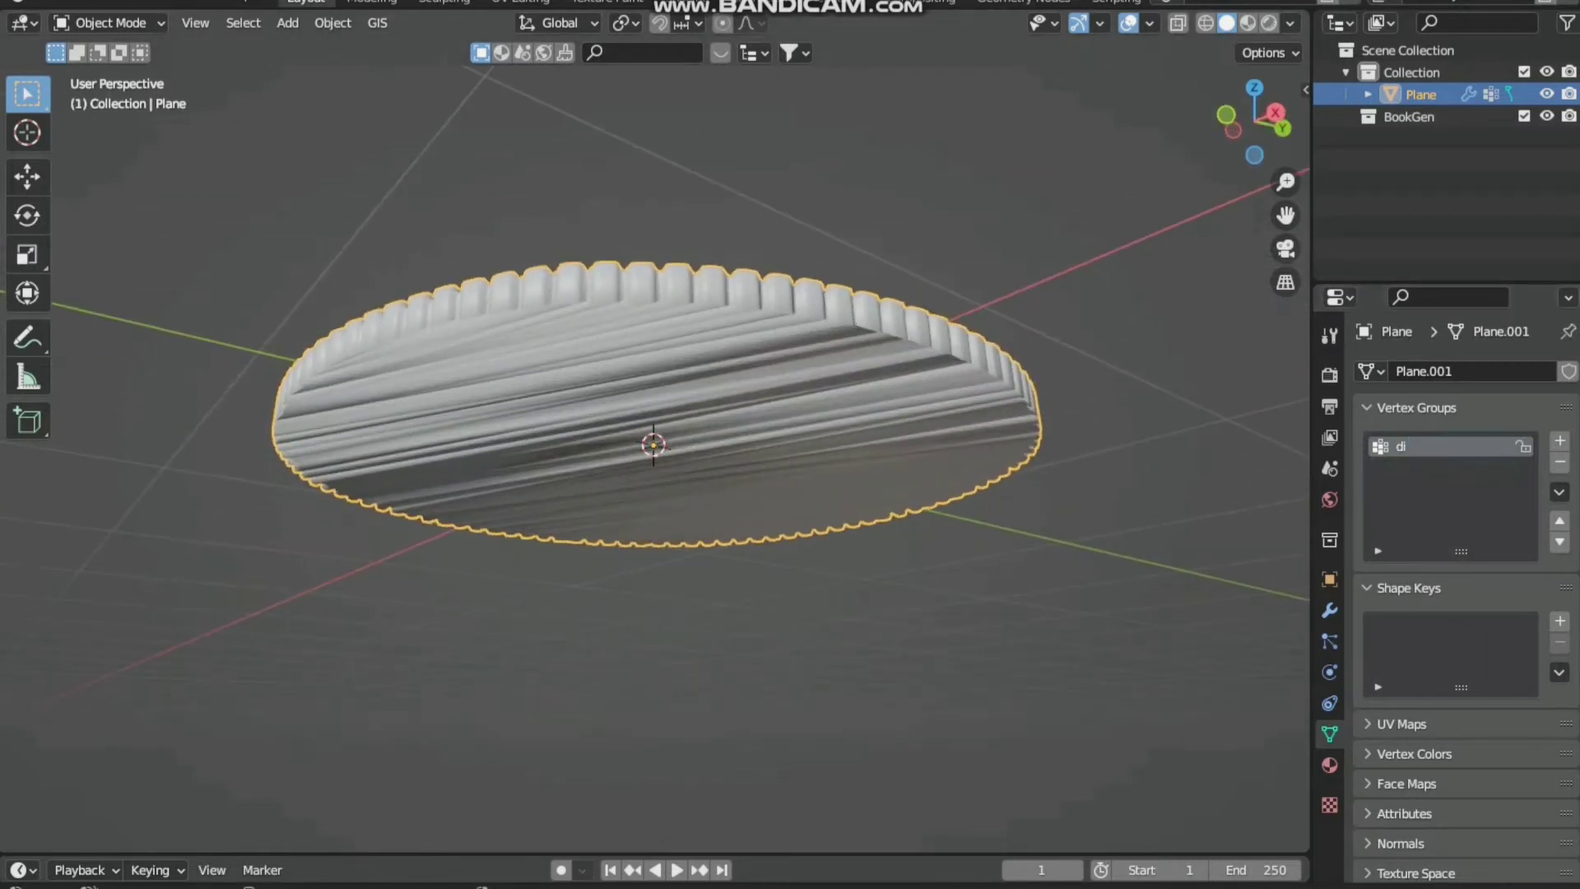
Add a second vertex group to the cookie mesh and name it no di
left_click(1560, 440)
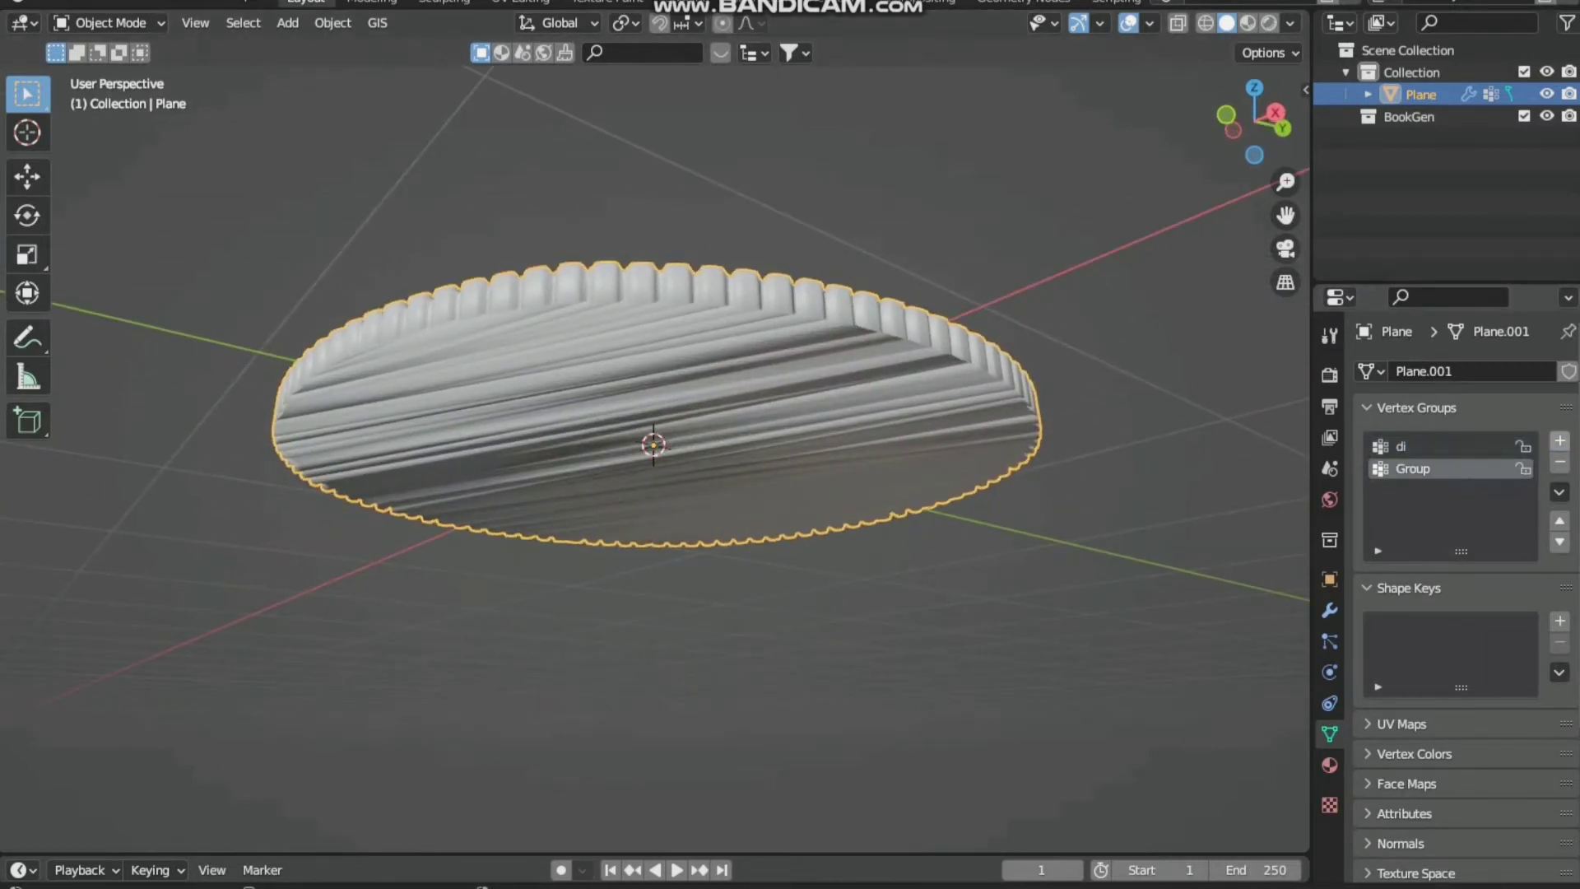
double_click(1414, 470)
type("r")
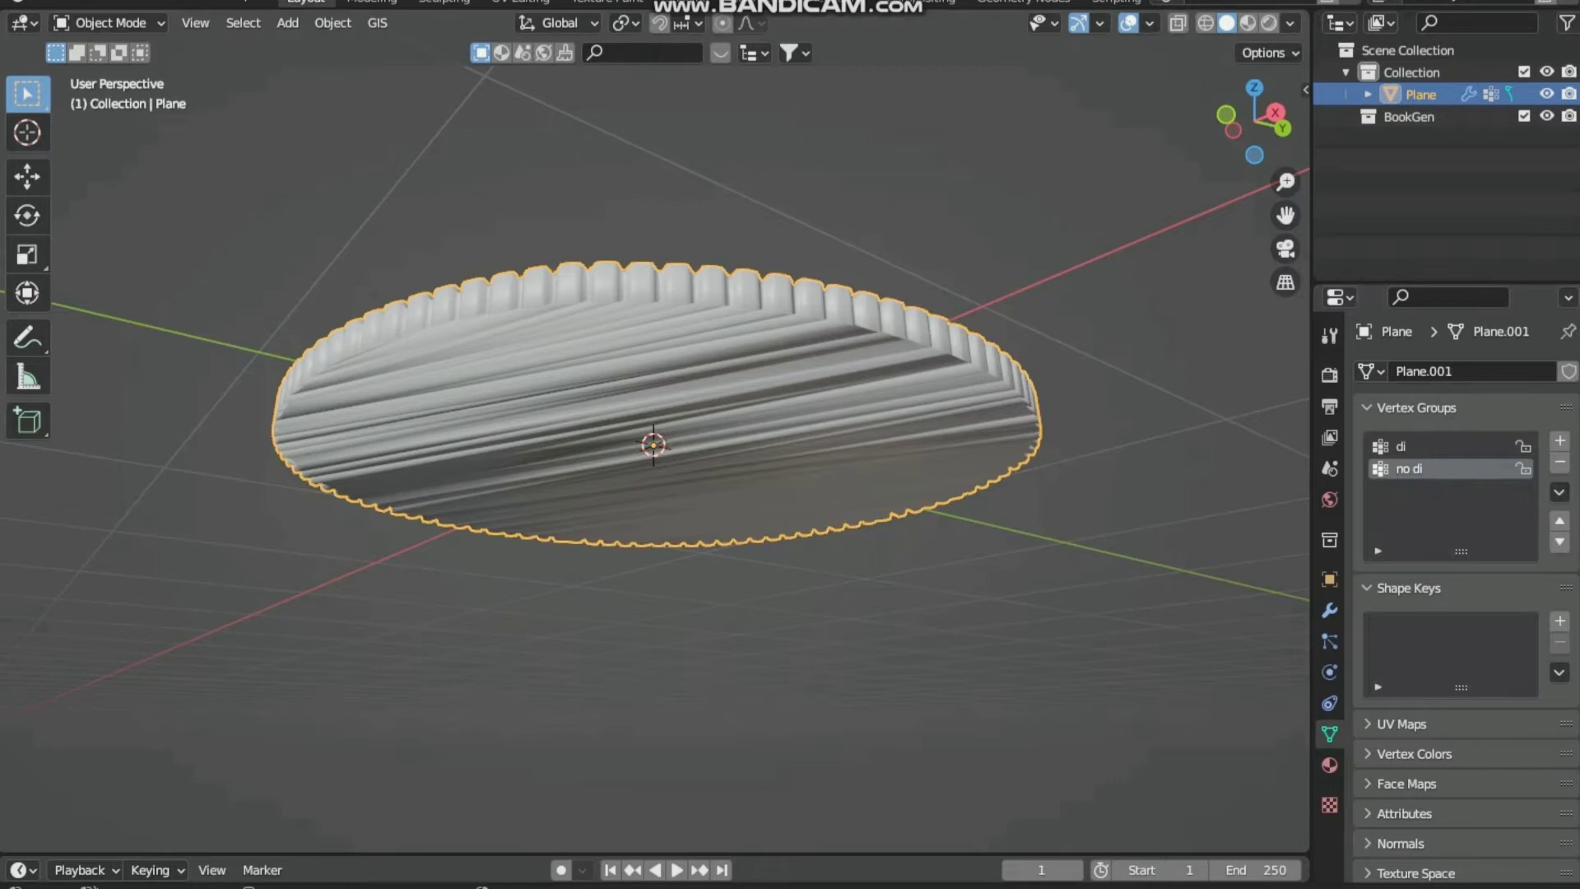
In Edit Mode, select the whole cookie mesh with X-ray on and assign it to the di vertex group
key("Tab")
scroll(654, 444, "up", 1)
mouse_move(653, 444)
middle_mouse_down()
mouse_move(654, 494)
mouse_move(651, 430)
middle_mouse_up()
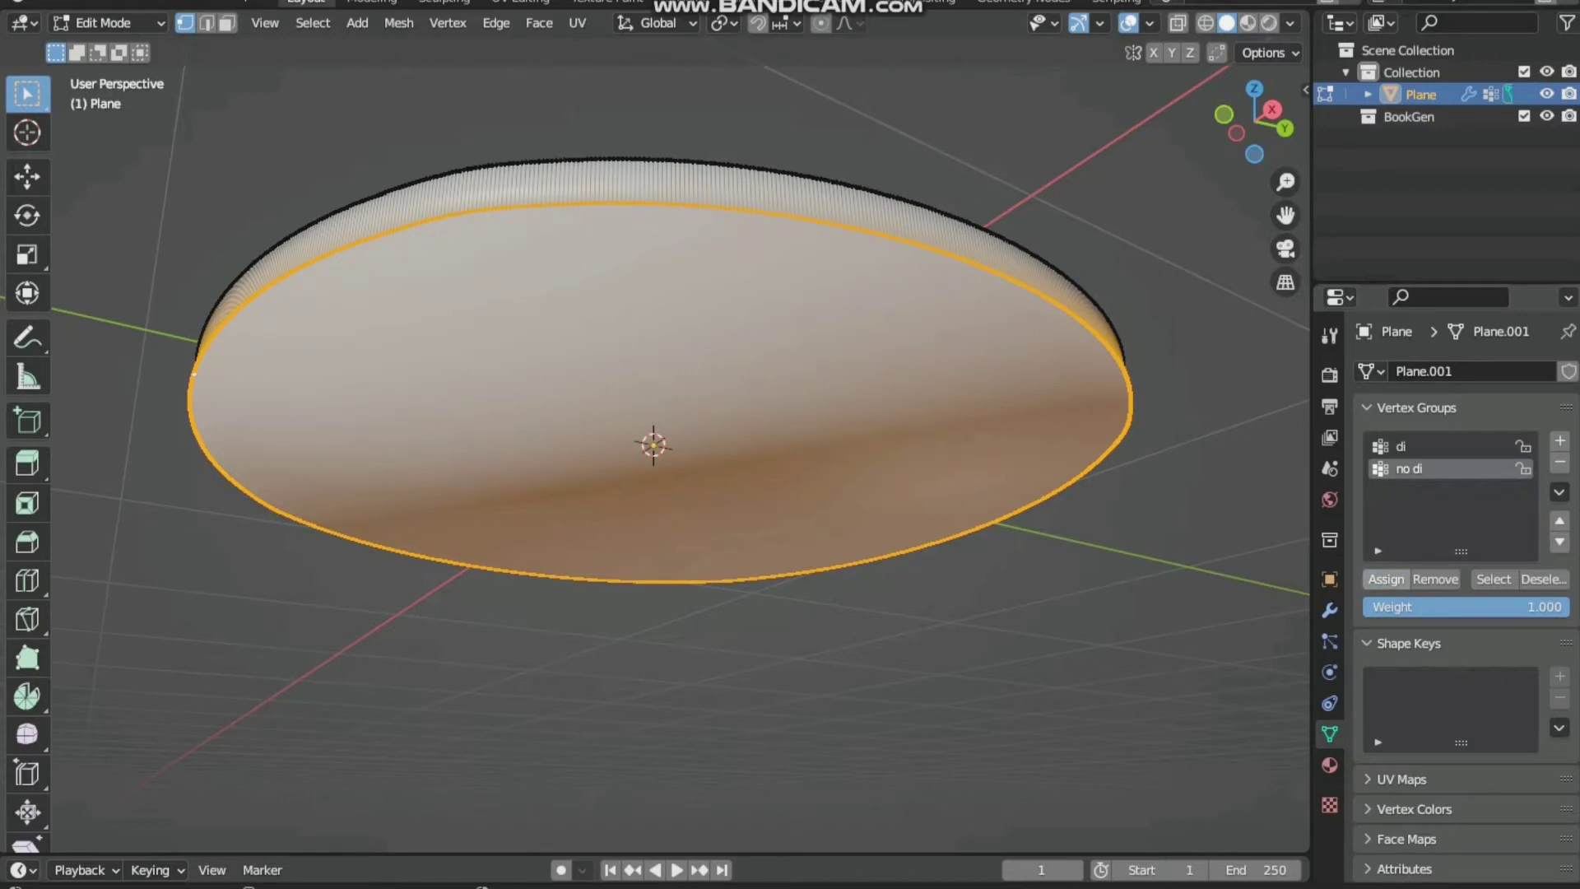
key("alt+a")
middle_click_drag(651, 436, 651, 506)
scroll(650, 506, "down", 3)
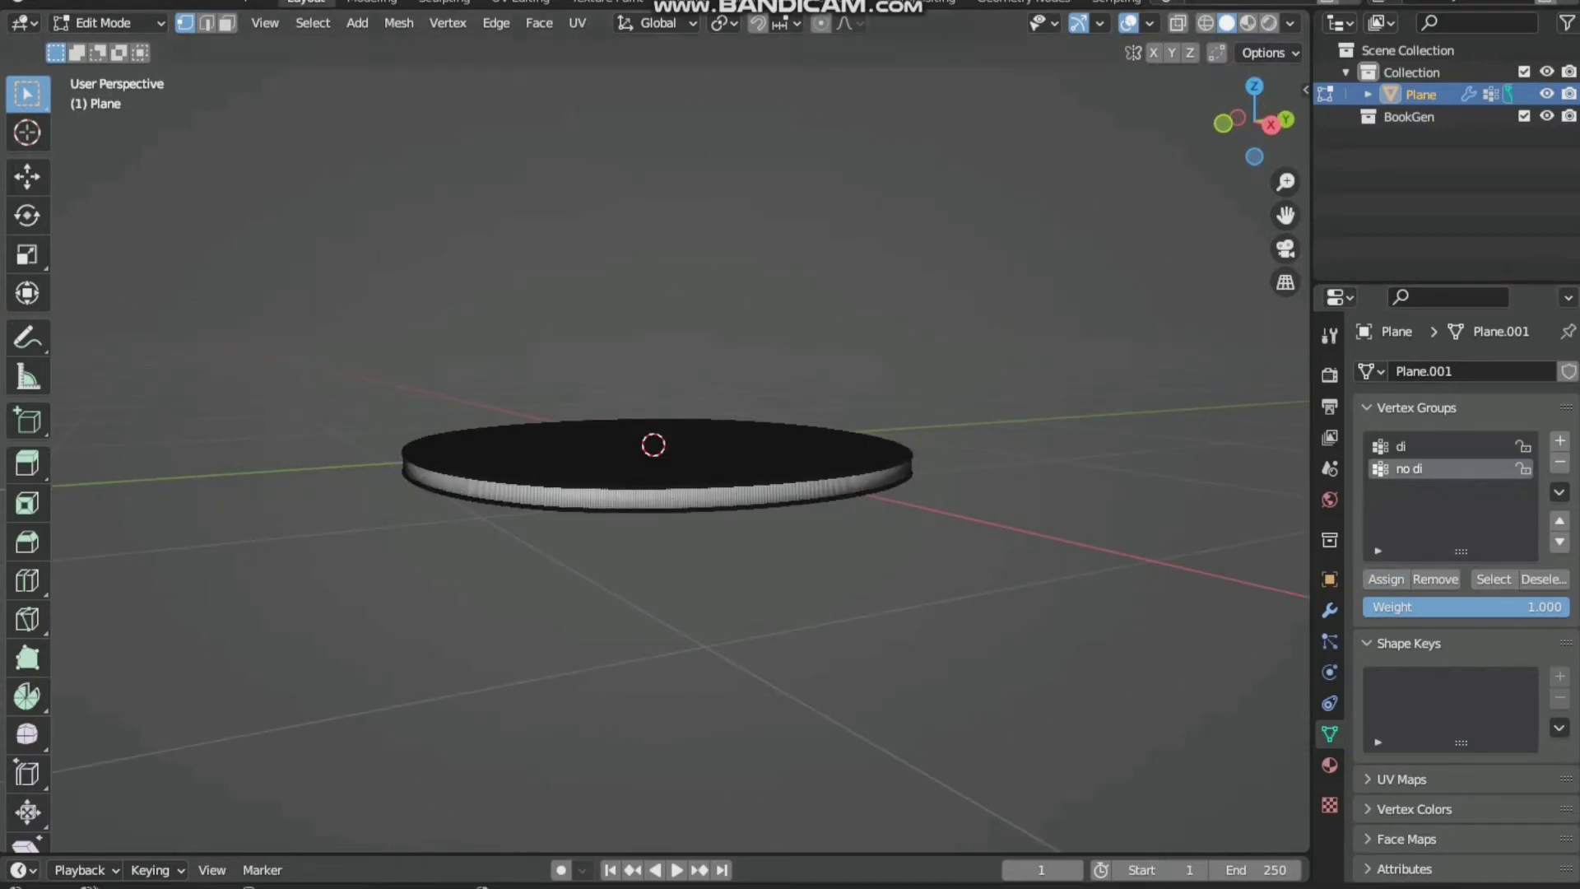
left_click(1178, 23)
middle_click_drag(659, 494, 659, 395)
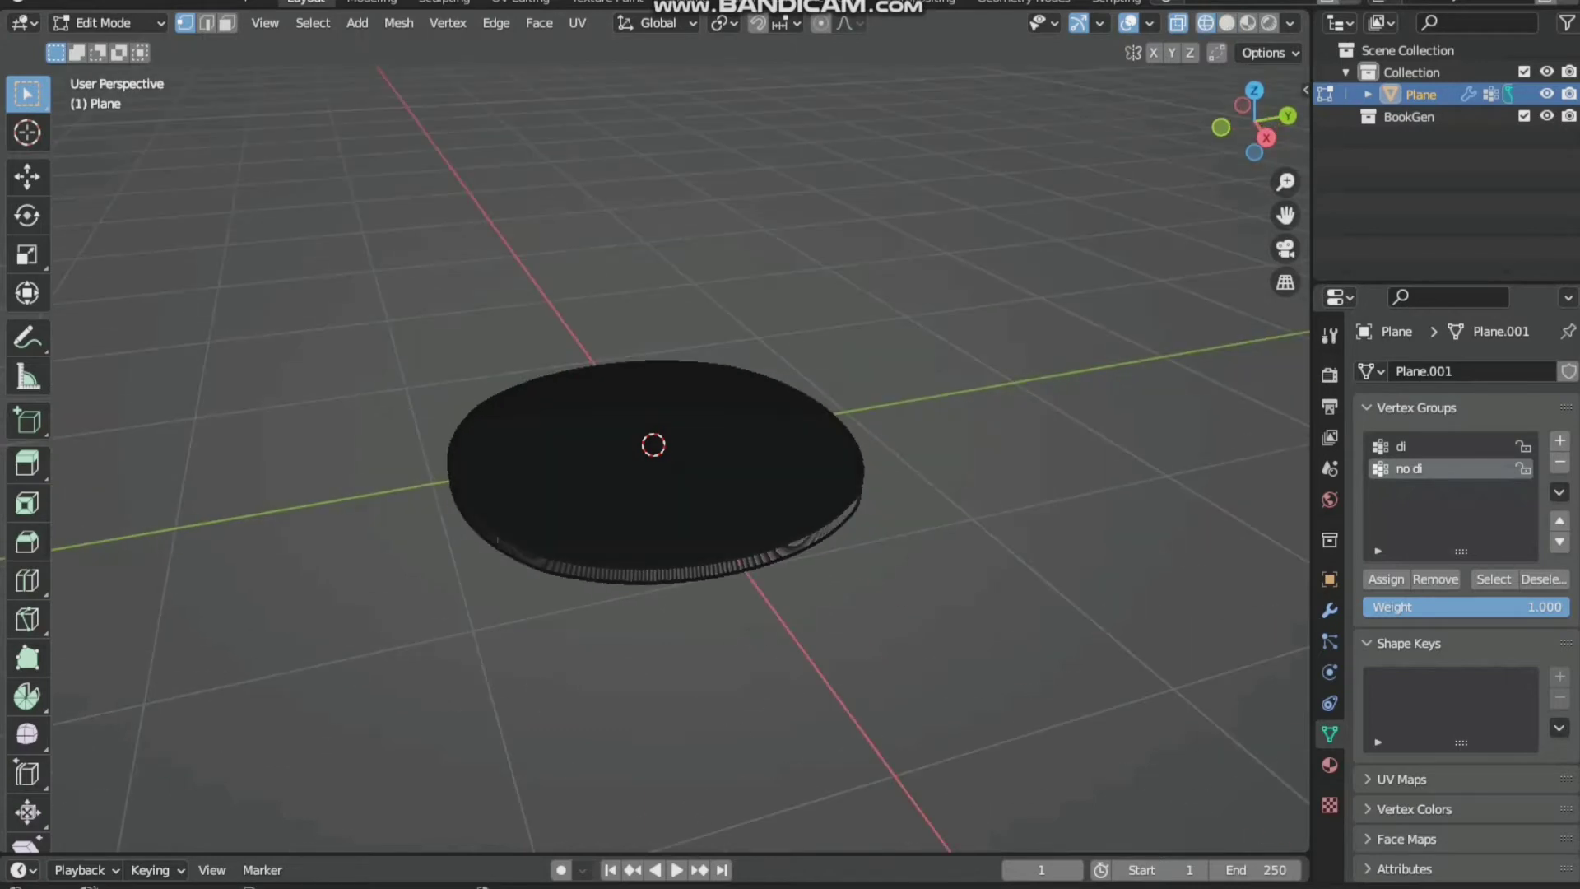
left_click_drag(205, 191, 1030, 810)
left_click(1402, 447)
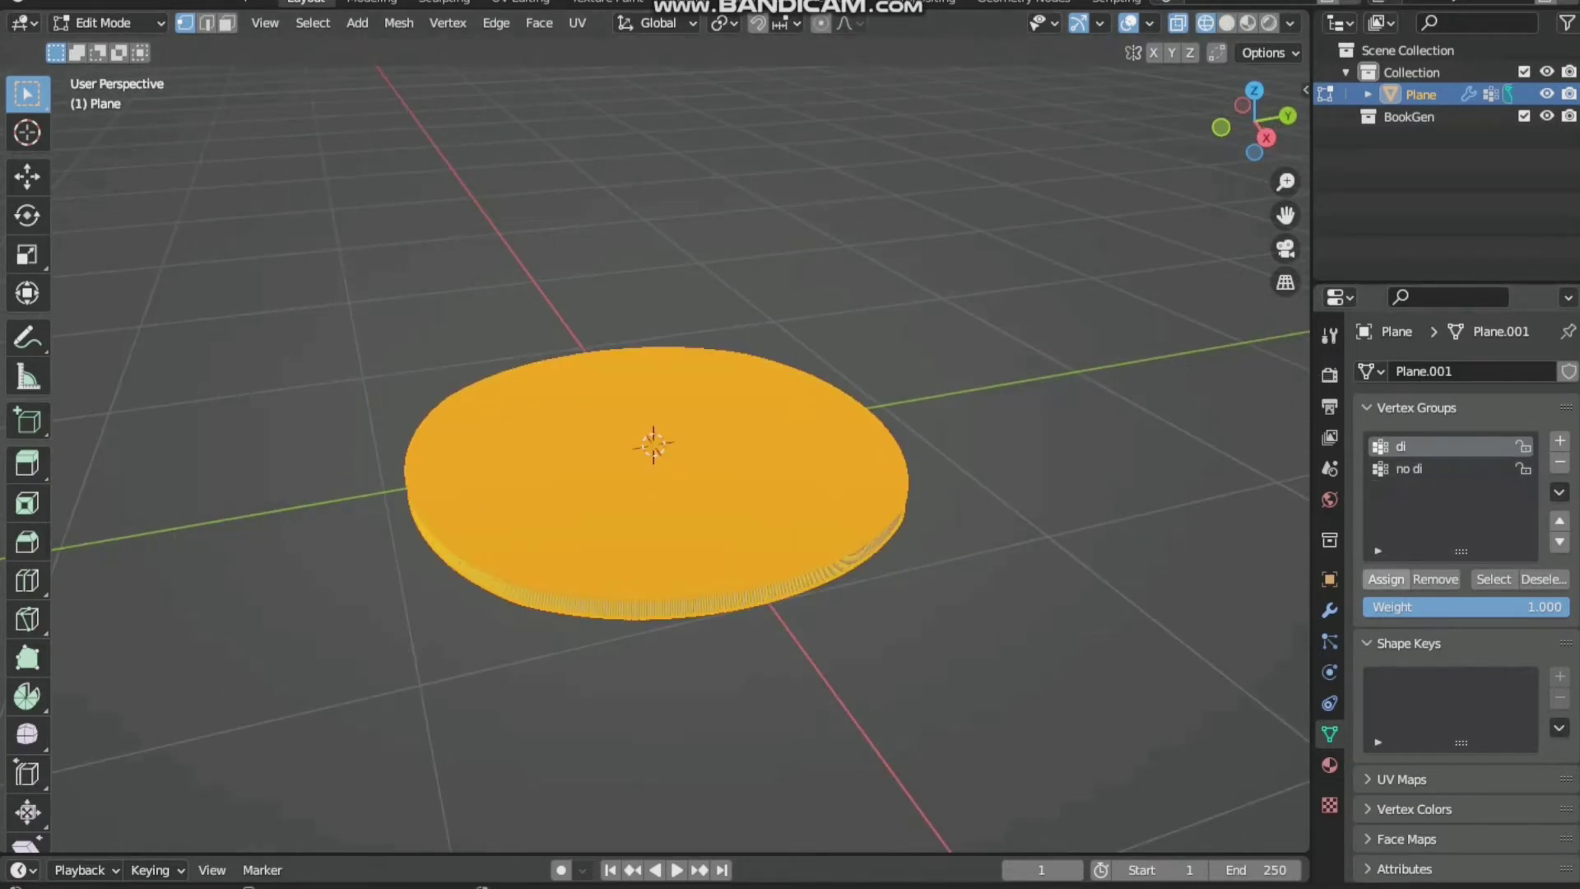
With X-ray off and face selection active, exclude the flat underside face from the di vertex group and return to Object Mode
scroll(658, 493, "up", 1)
middle_click_drag(658, 494, 624, 333)
key("3")
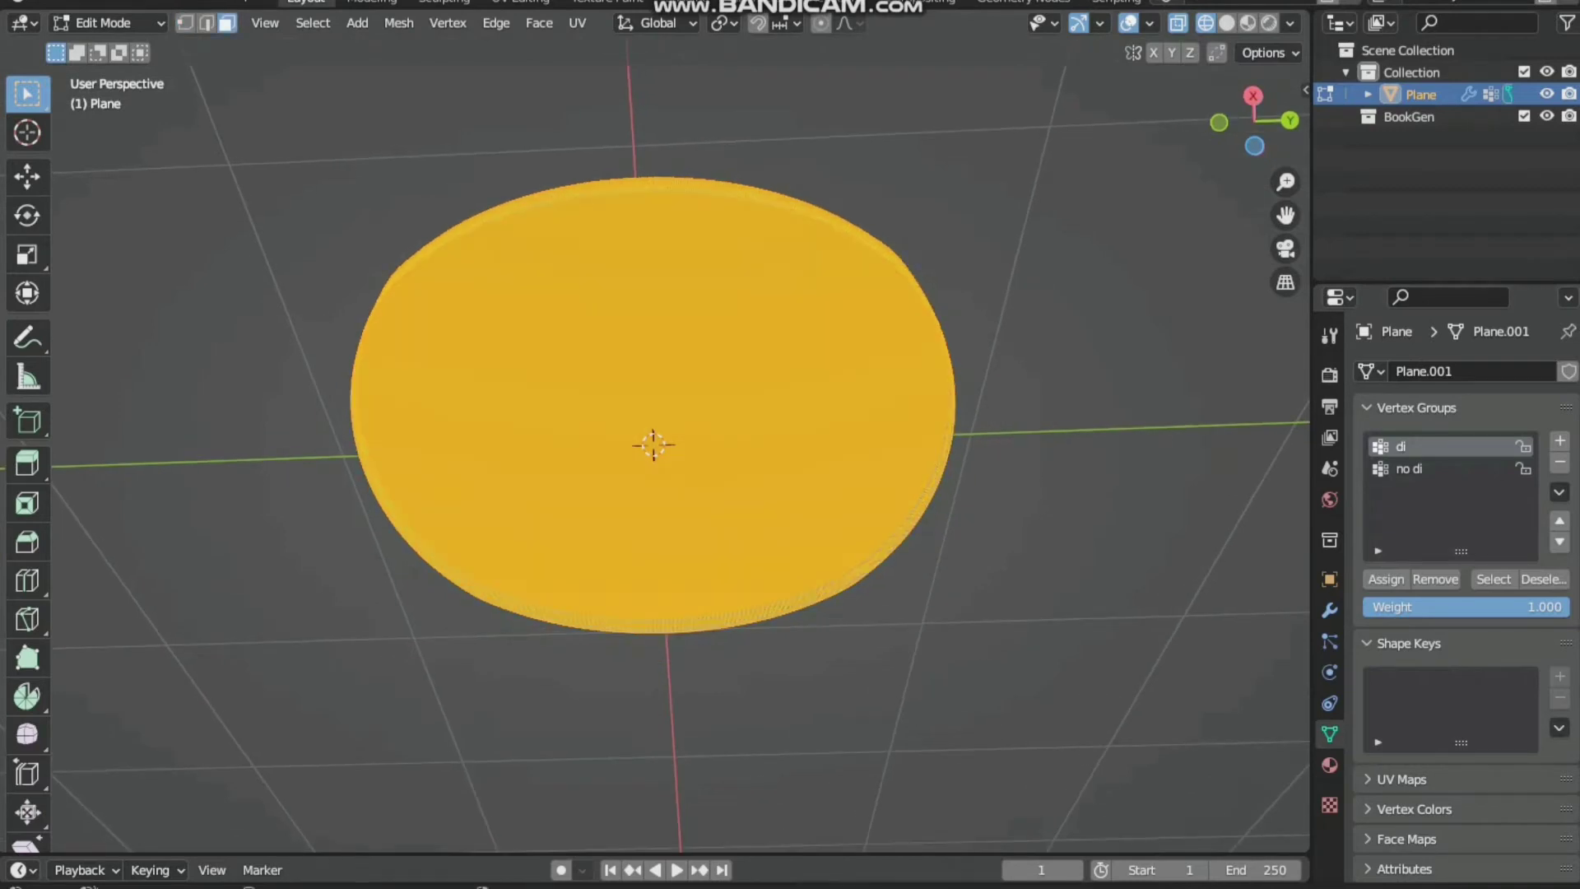
key("shift+z")
key("alt+a")
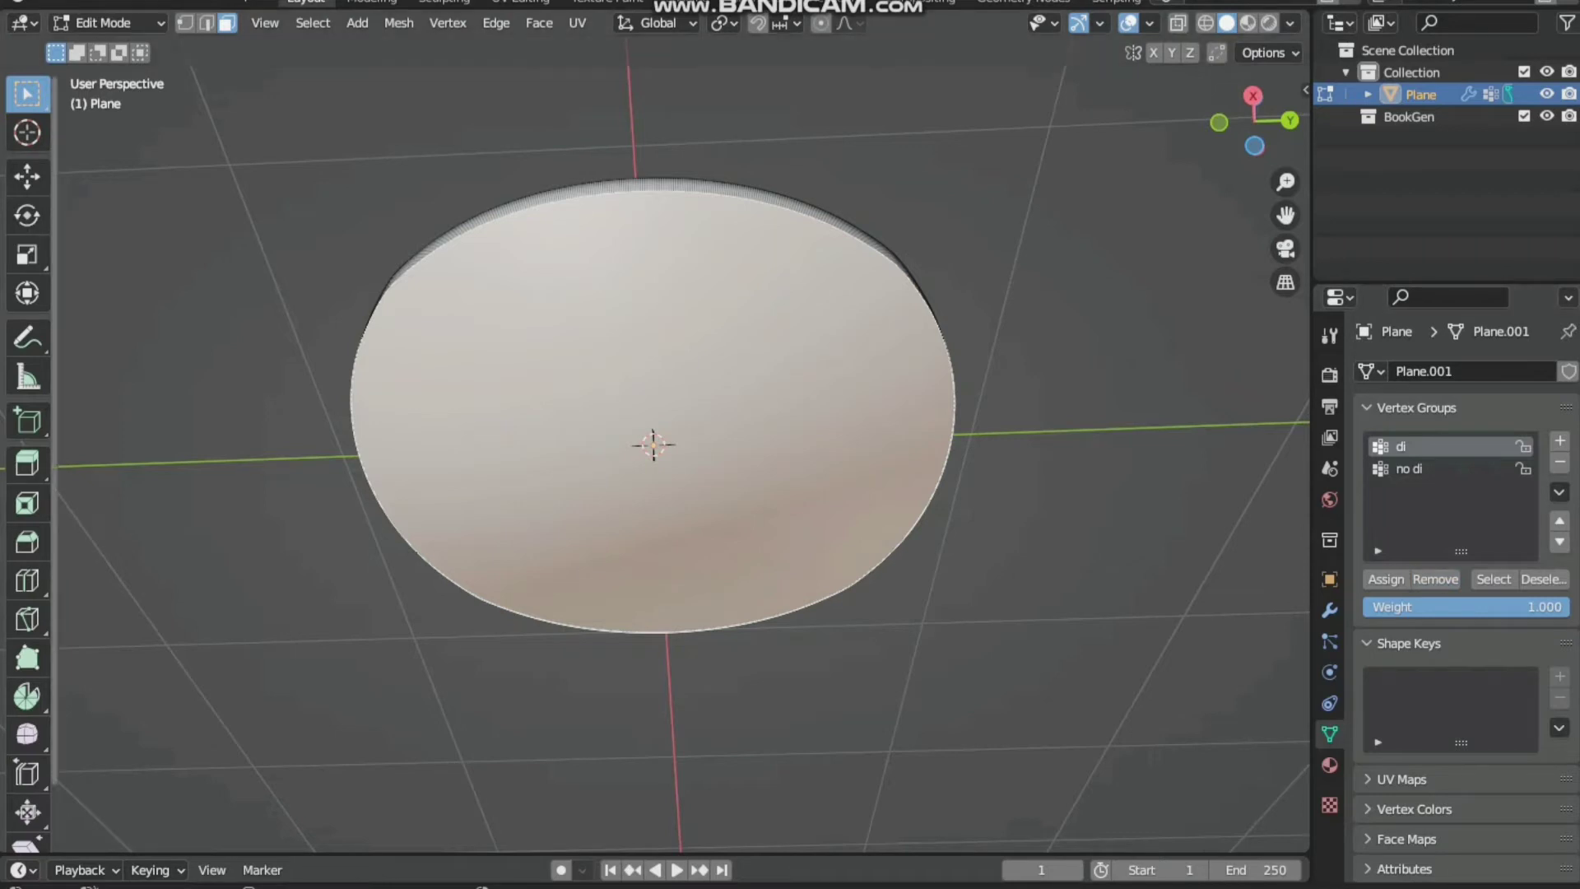
key("Tab")
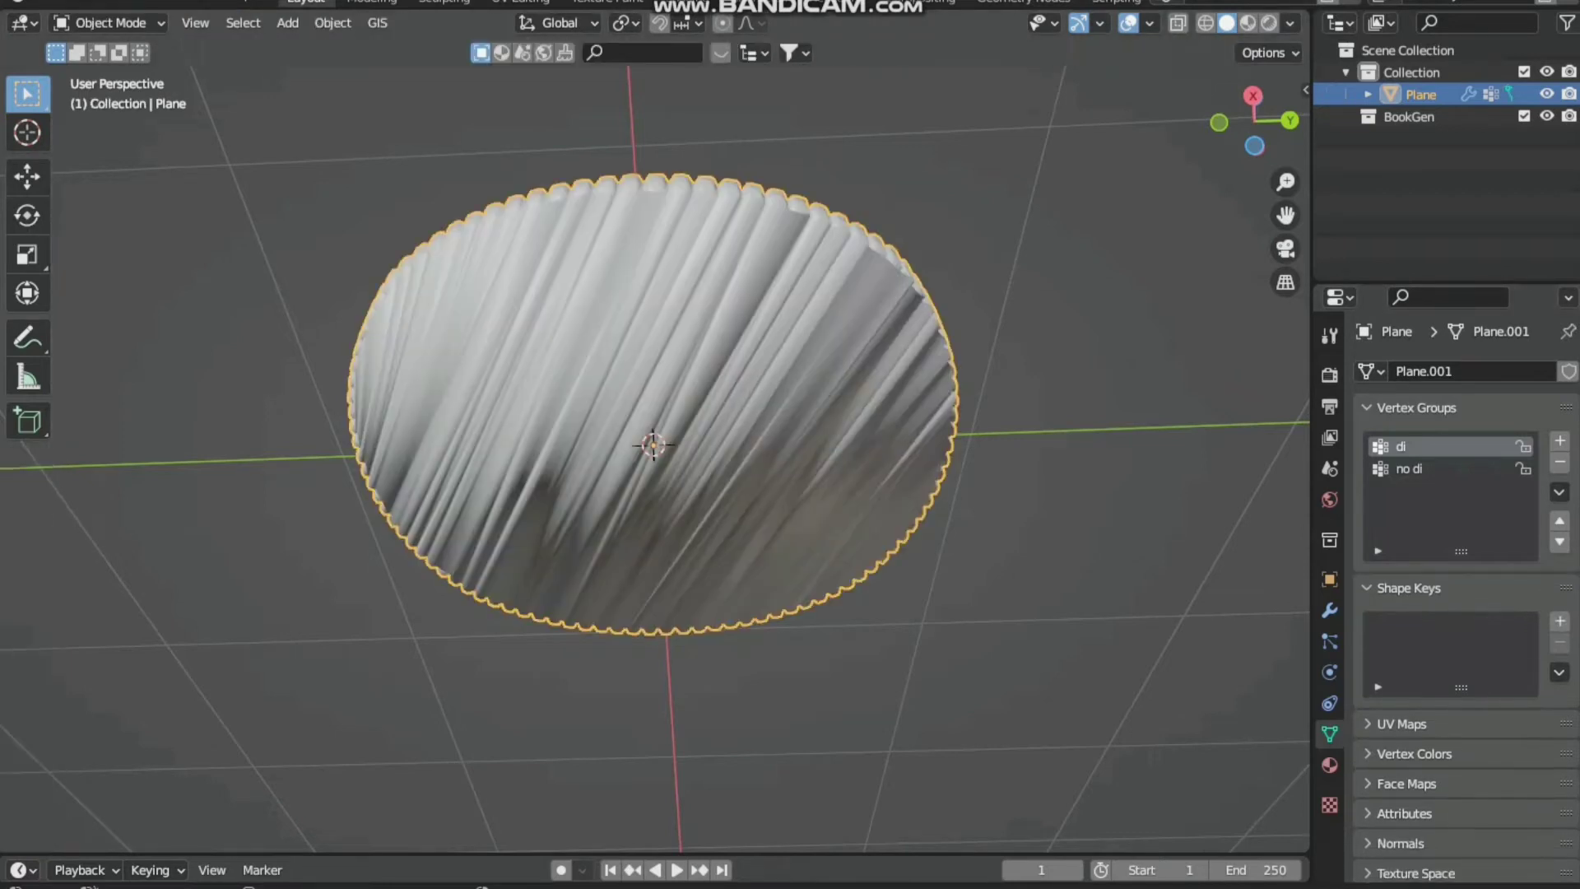
Restrict both the Displace and Smooth modifiers to the di vertex group
middle_click_drag(659, 444, 623, 497)
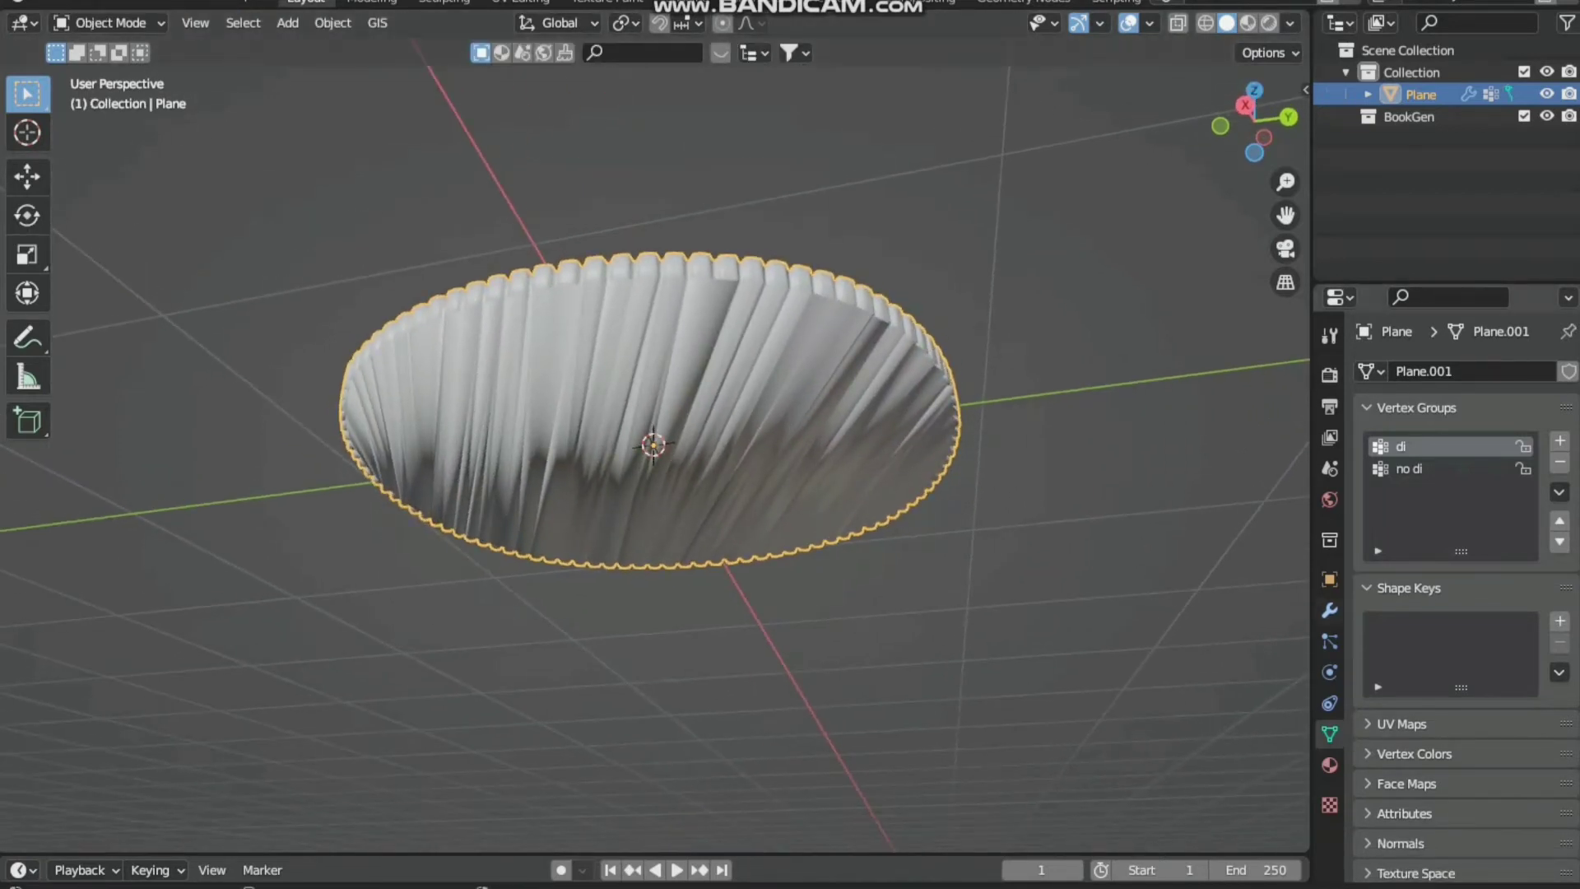
left_click(1330, 611)
left_click(1482, 596)
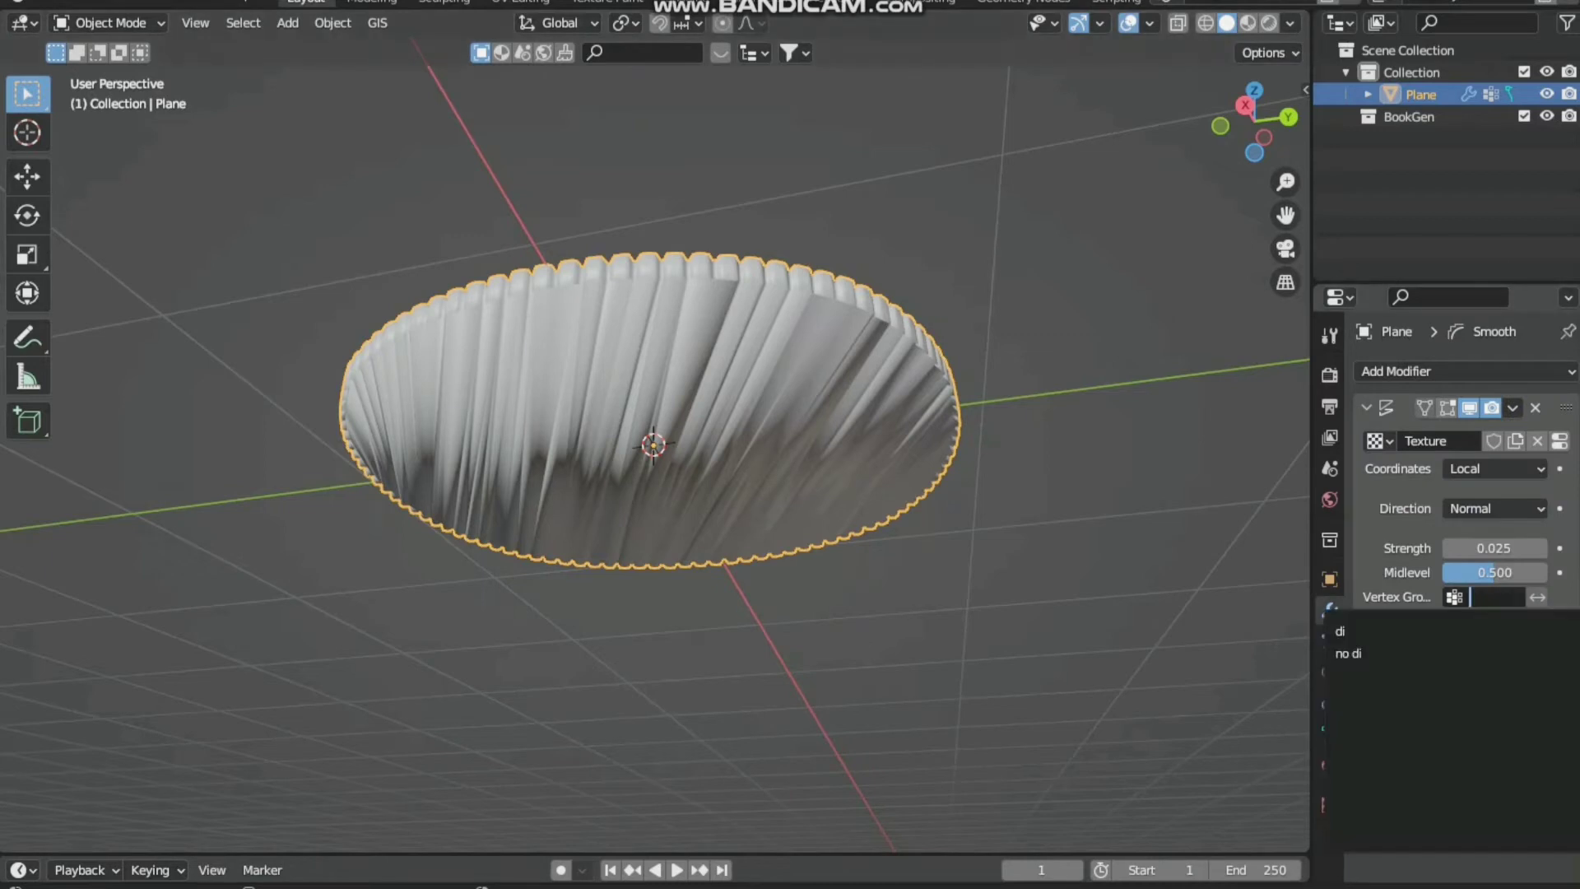
left_click(1482, 634)
left_click(1486, 745)
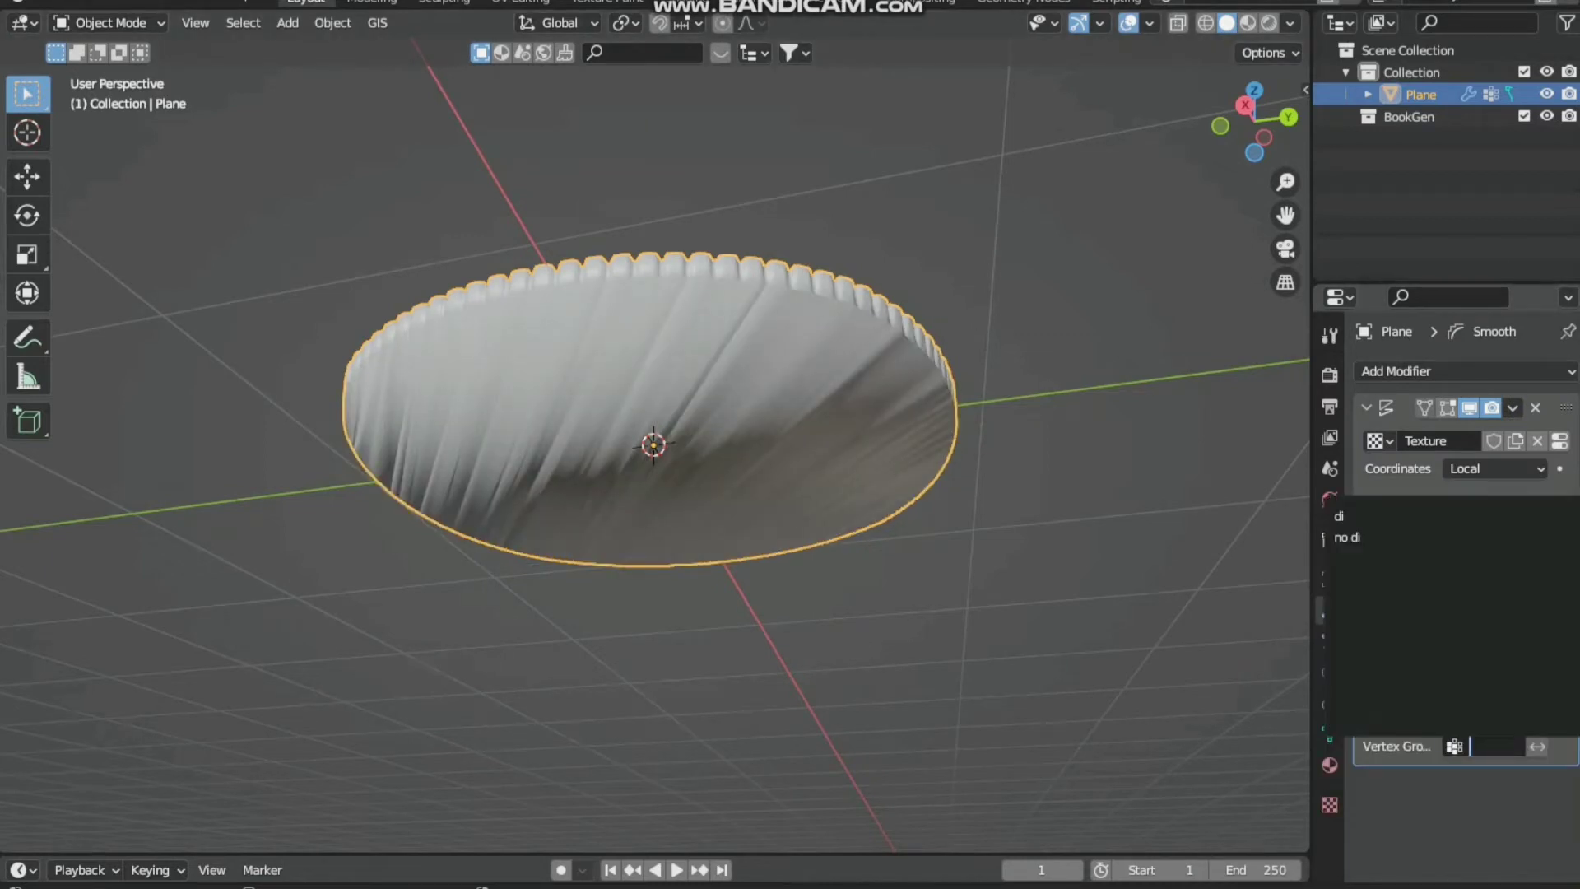
left_click(1399, 517)
In Edit Mode, scale the cookie's underside face slightly and return to Object Mode
middle_click_drag(906, 527, 836, 521)
key("Tab")
scroll(831, 559, "up", 1)
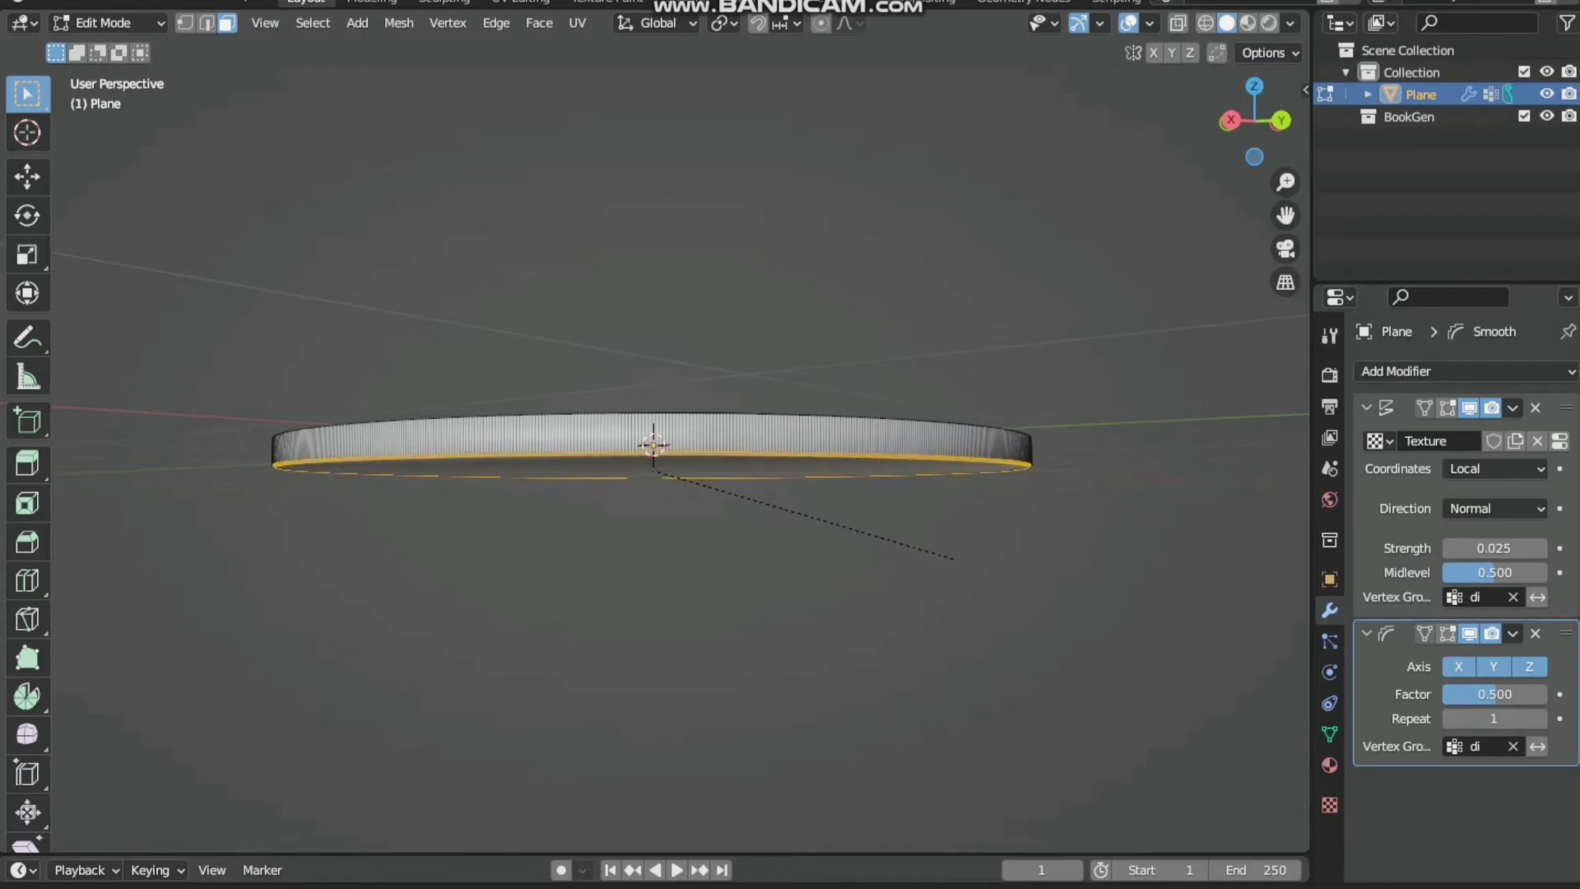
left_click(953, 559)
key("Tab")
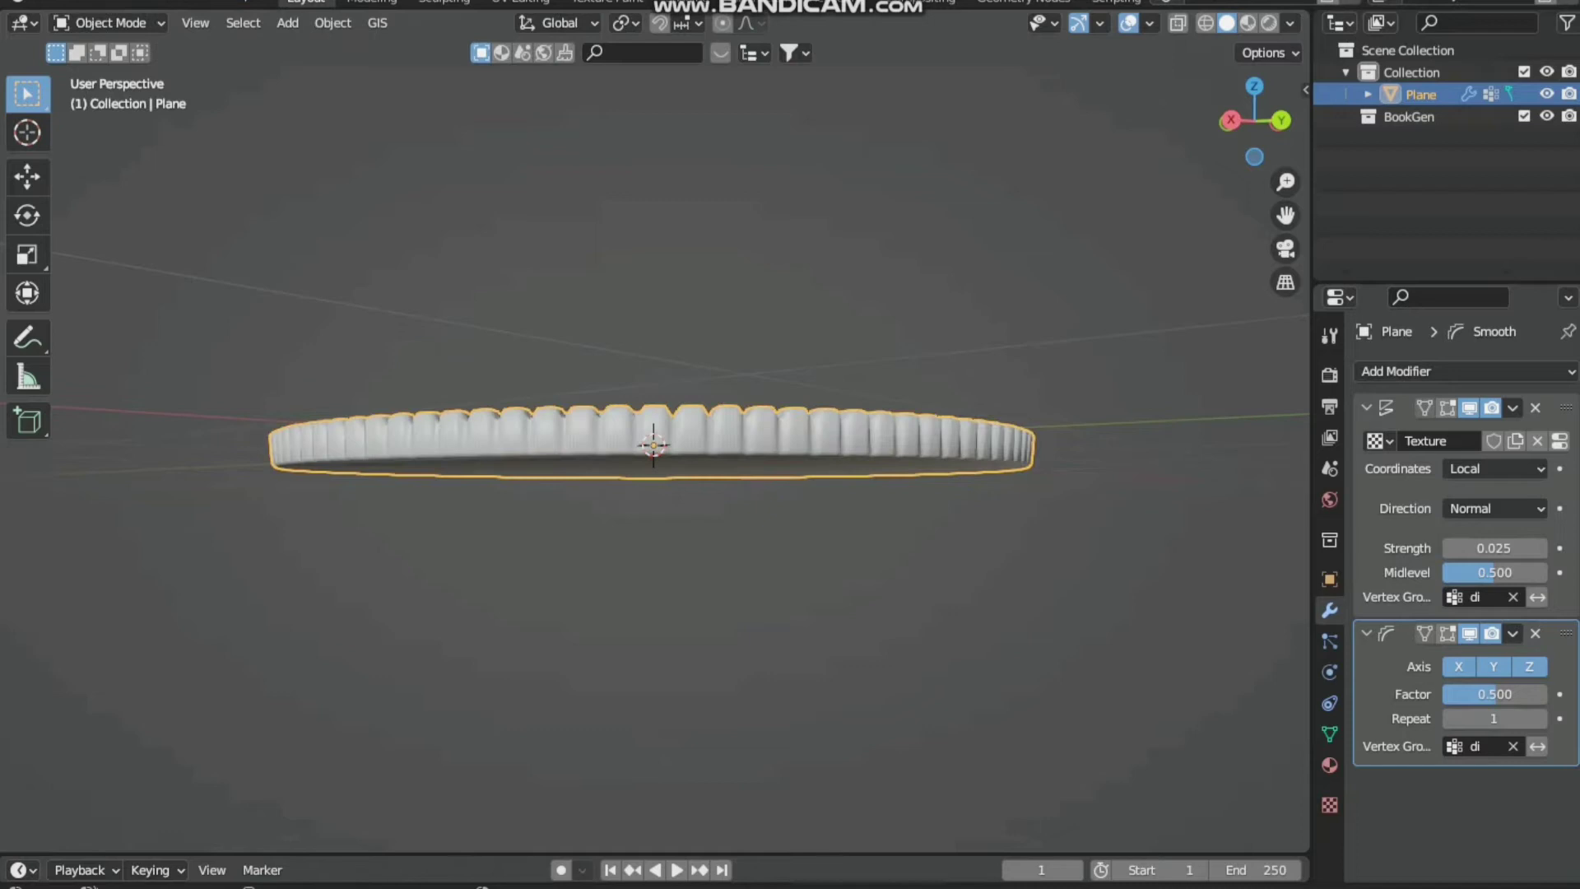
Duplicate the finished wafer and rotate the copy 180° about the global Y axis
scroll(904, 548, "up", 2)
middle_click_drag(906, 511, 904, 554)
scroll(904, 555, "down", 2)
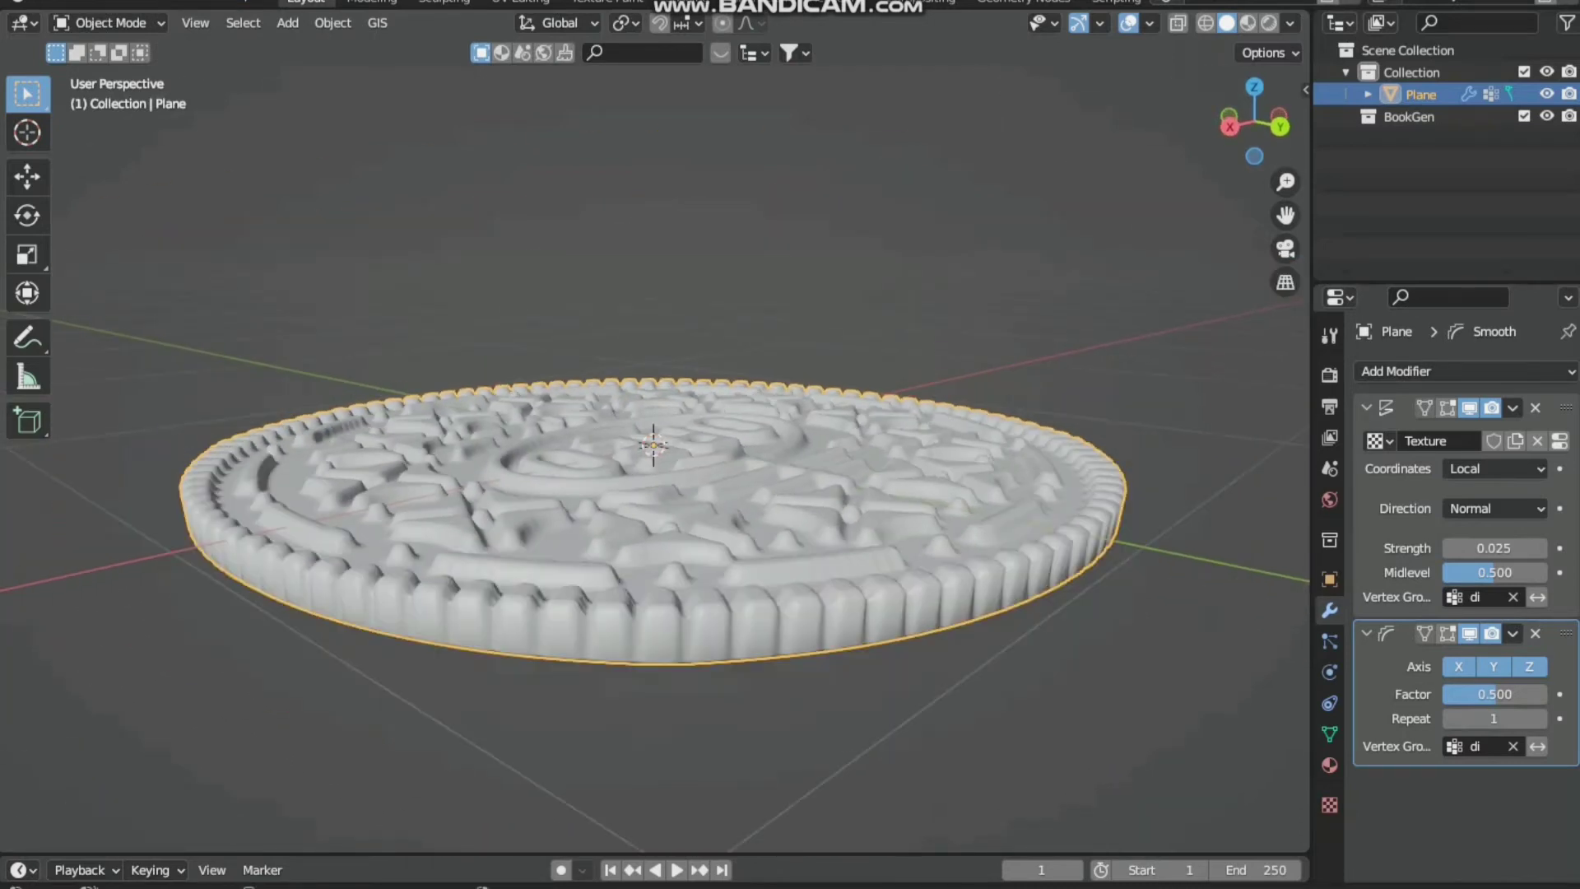
middle_click_drag(658, 584, 658, 502)
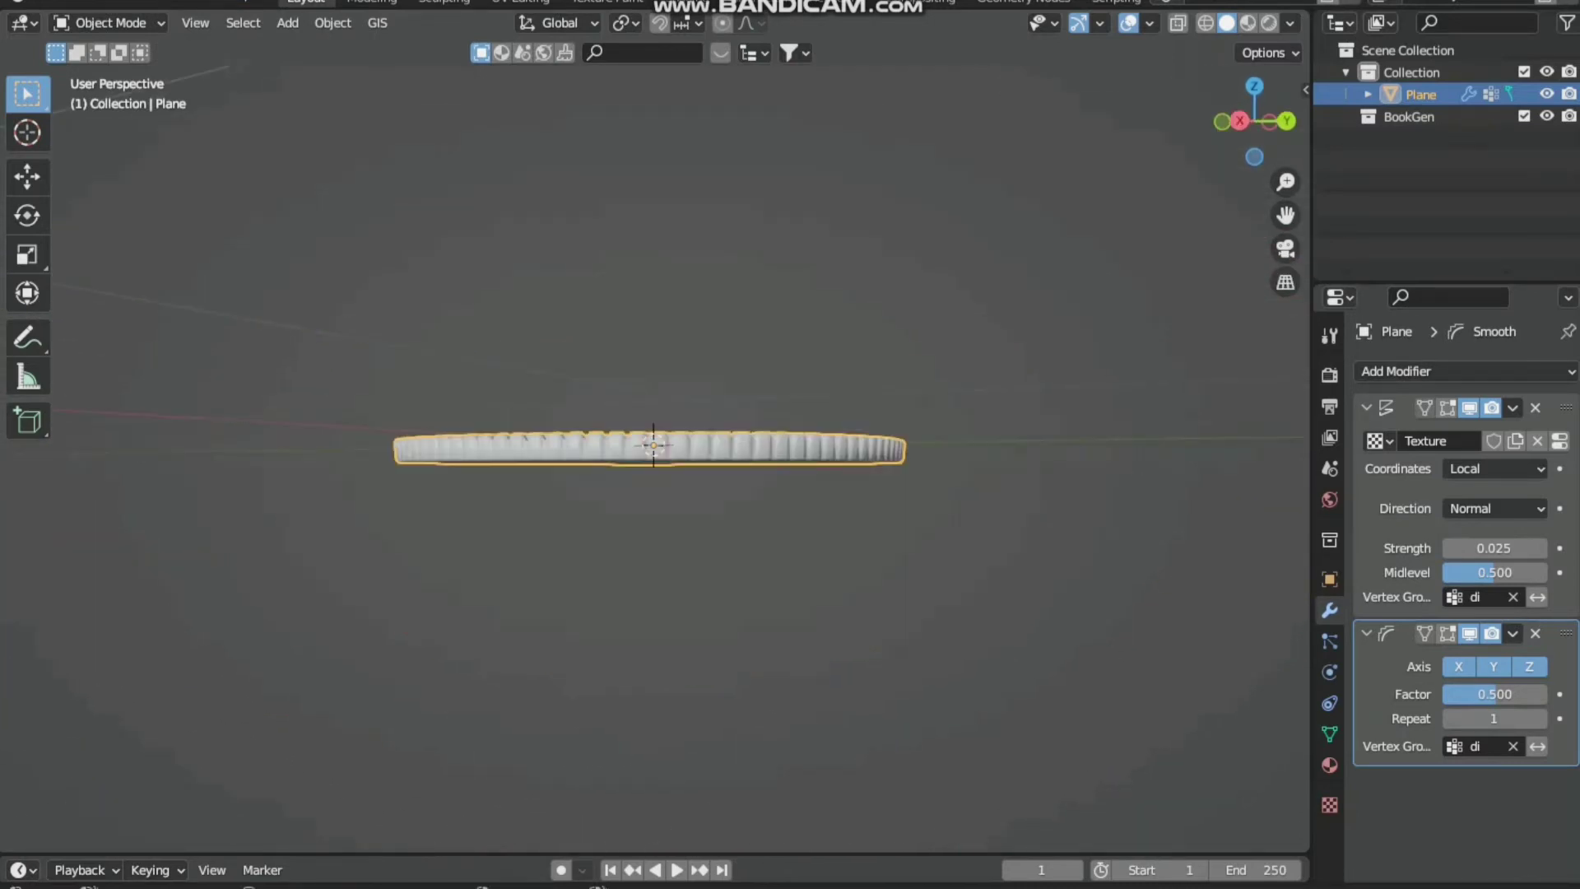
key("shift+d")
type("r")
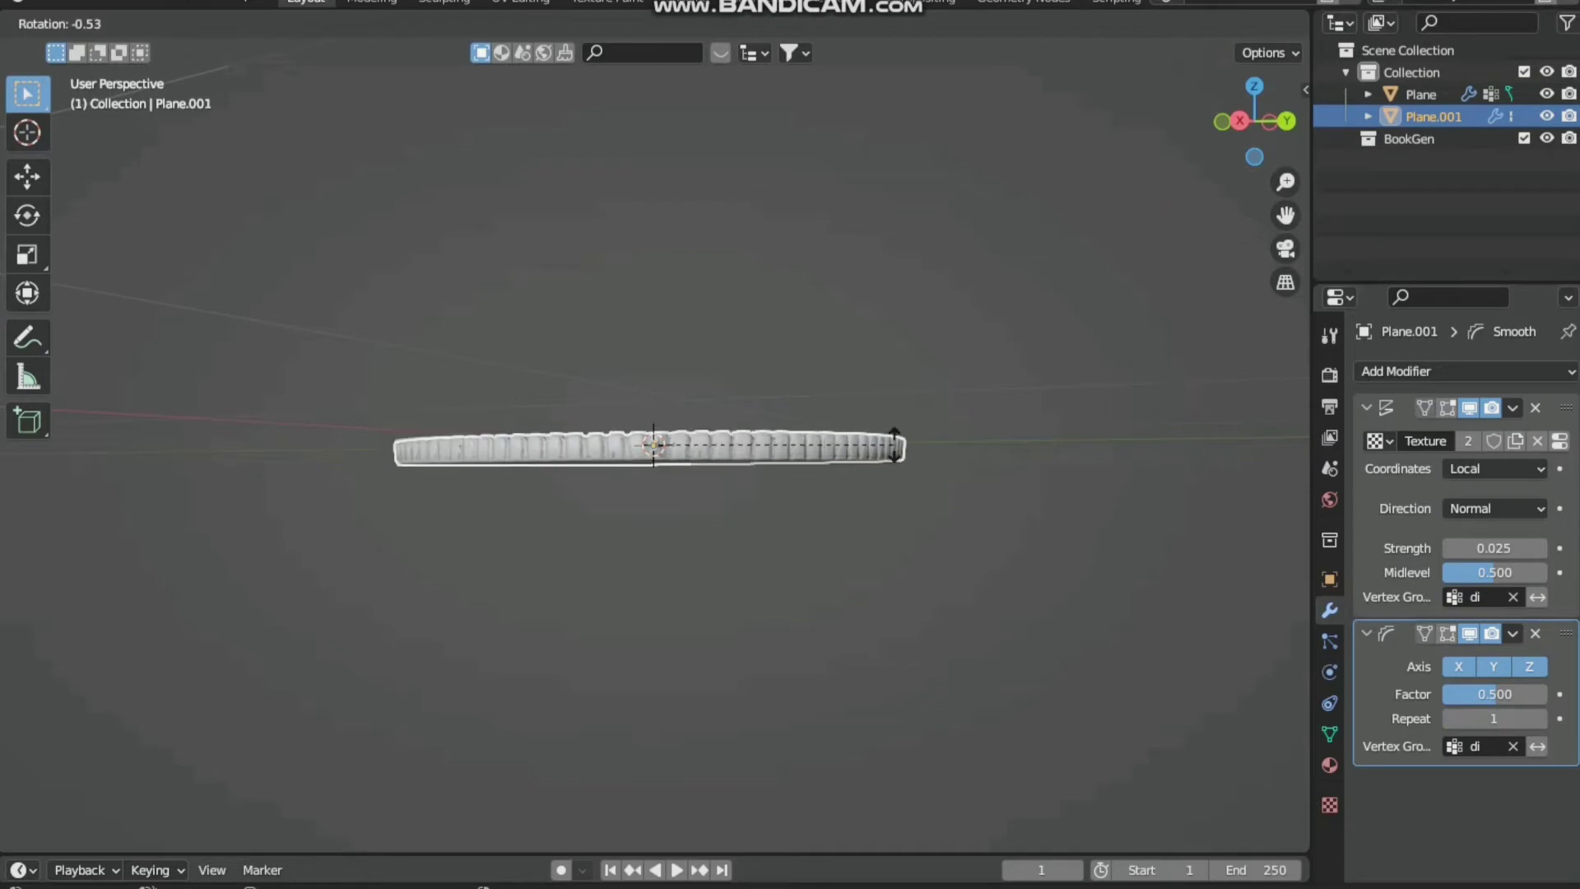
type("y180")
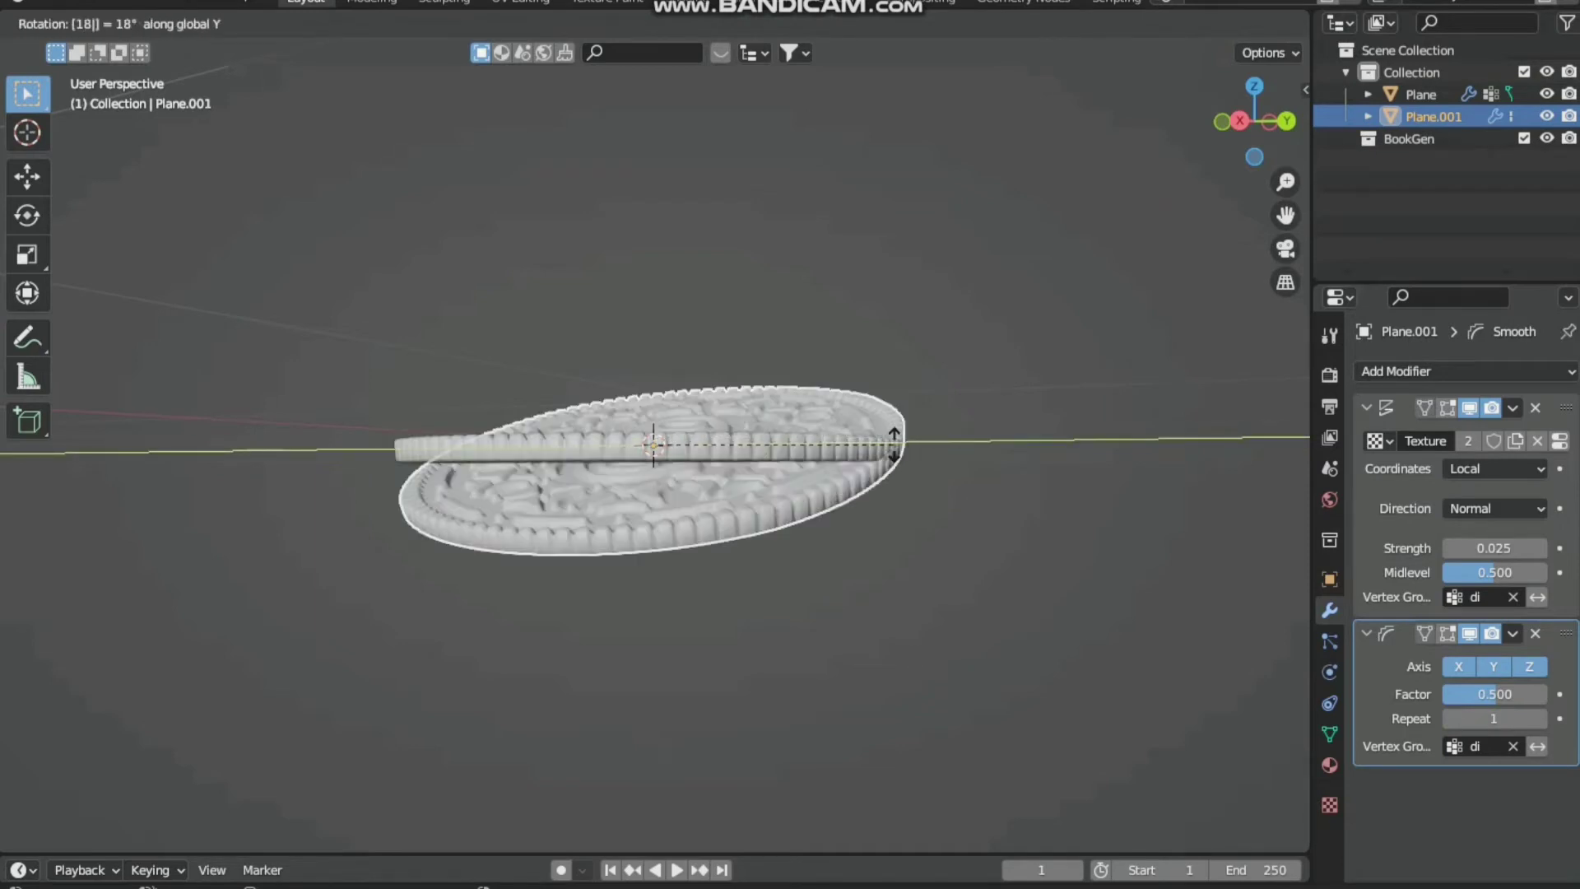
key("Return")
In the right orthographic view, move the flipped wafer straight down along Z, leaving a gap below the original wafer
scroll(895, 444, "up", 2)
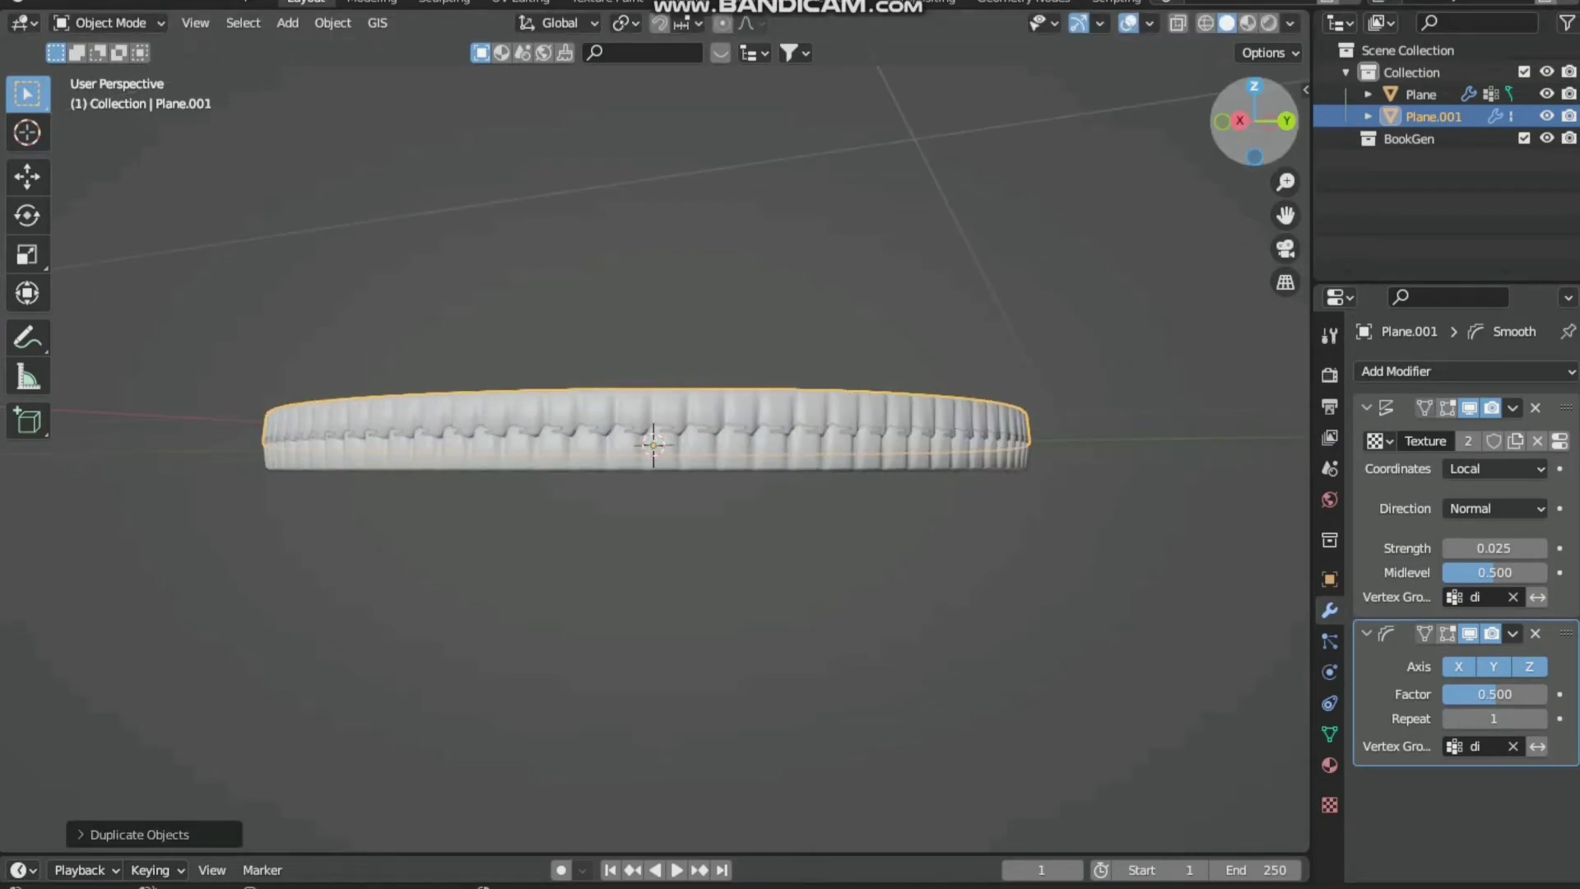
left_click(1240, 120)
key("g")
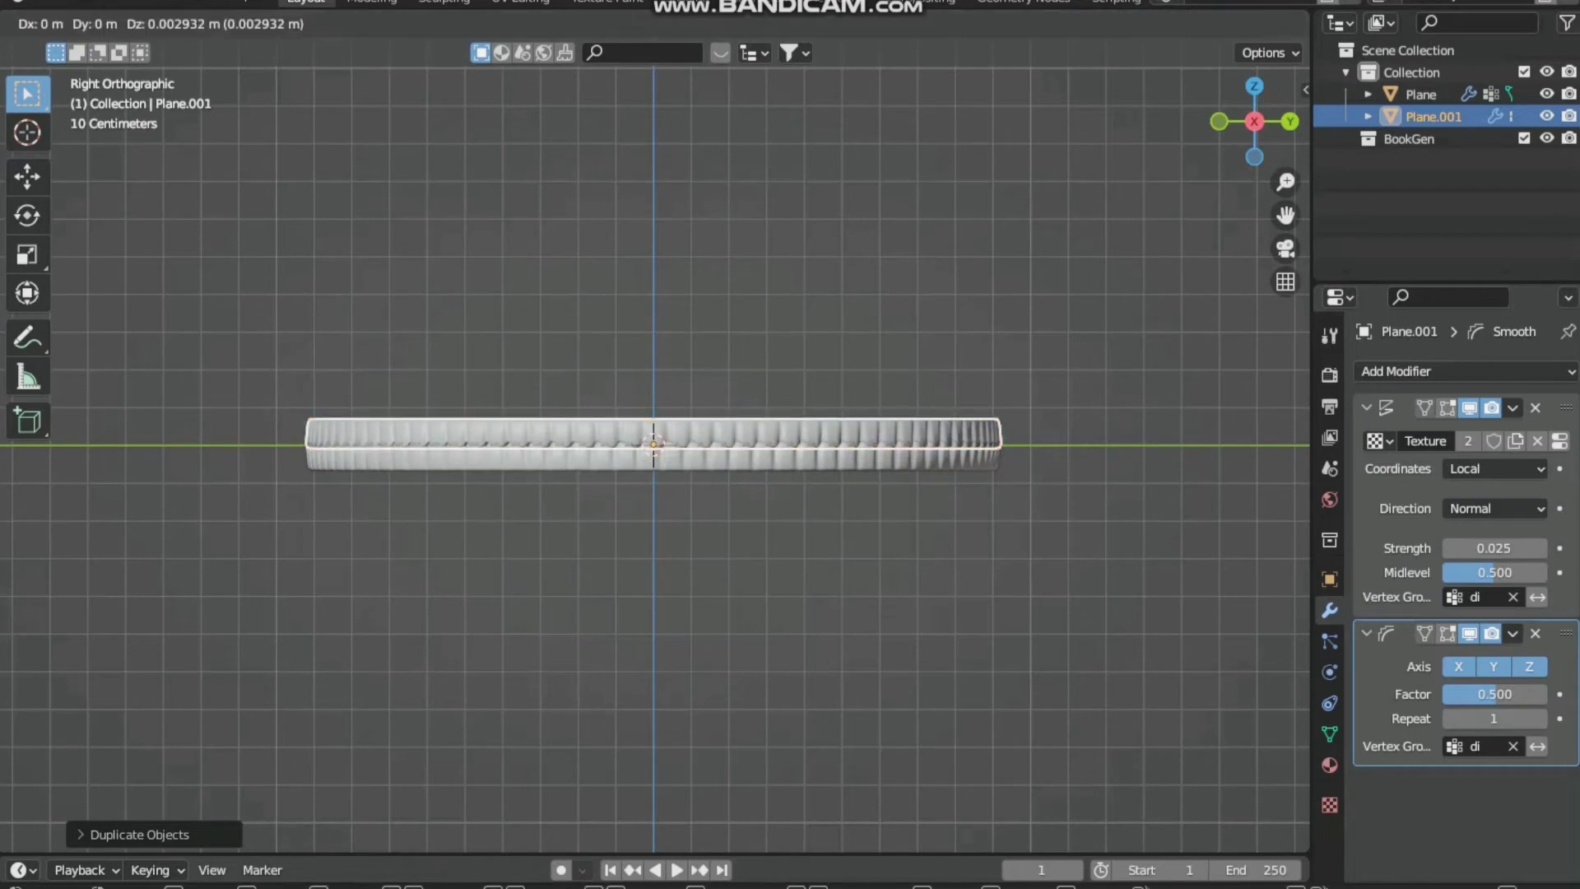
key("z")
key("Return")
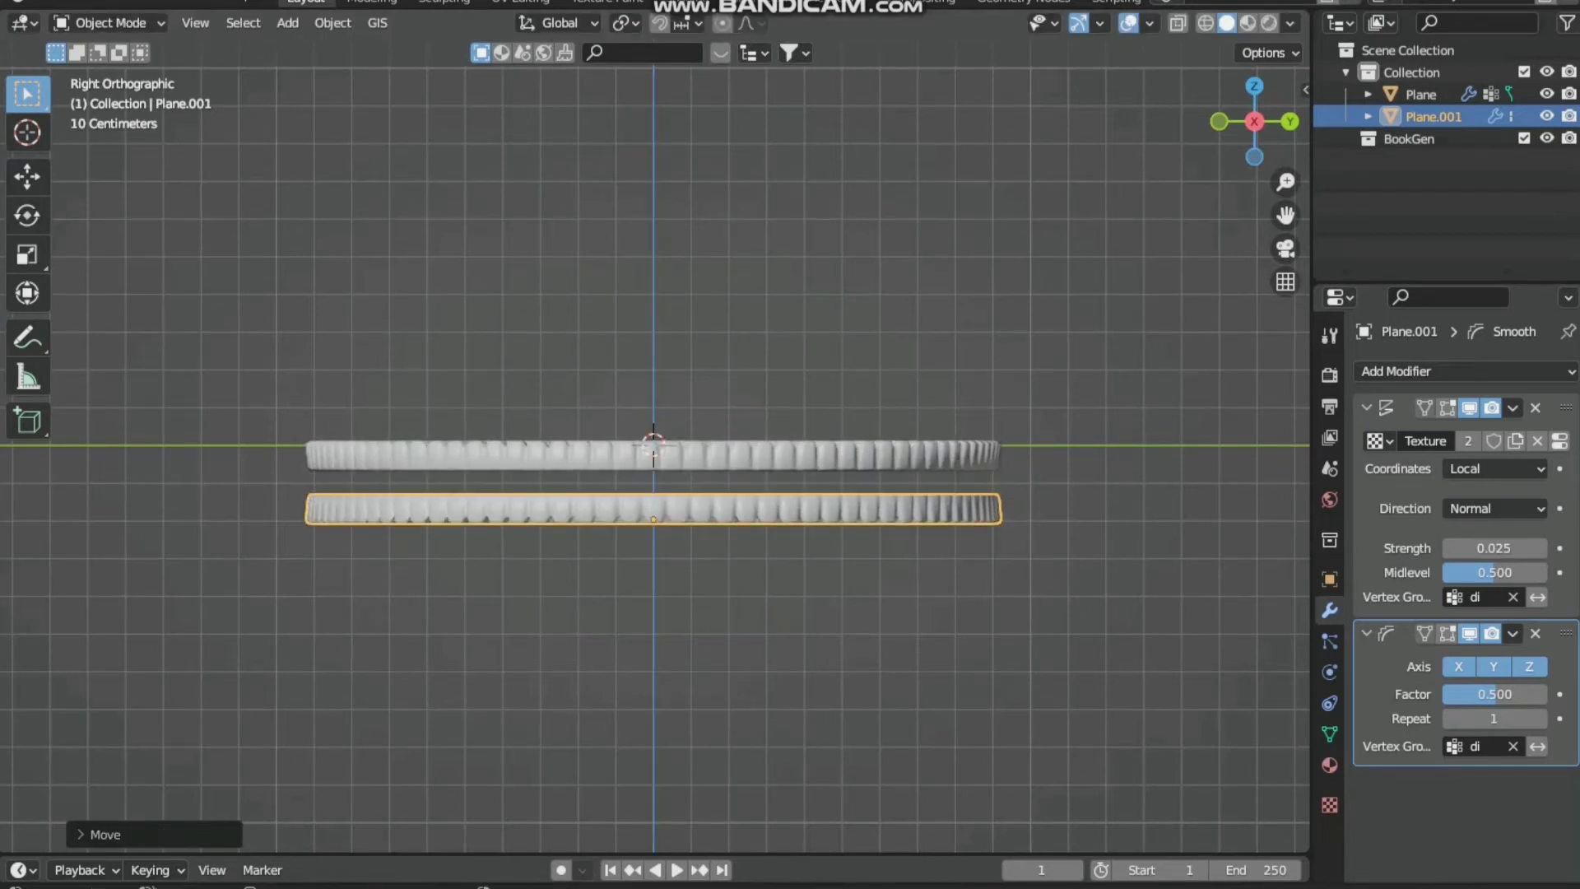
Duplicate the lower wafer up along Z into the gap and remove the copy's Displace and Smooth modifiers
key("shift+d")
key("z")
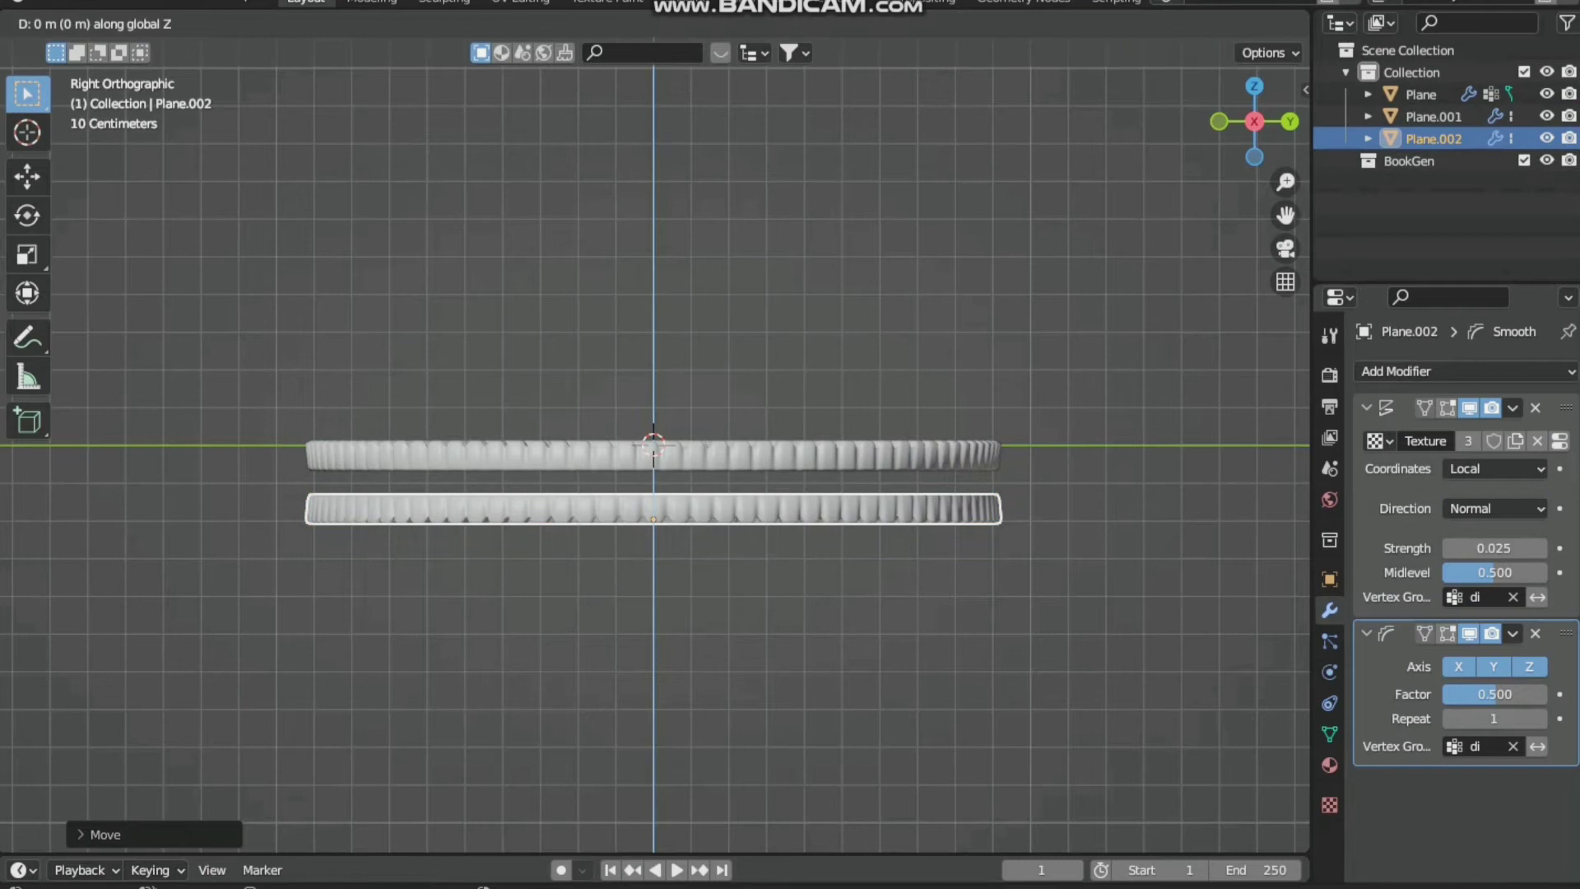
key("Return")
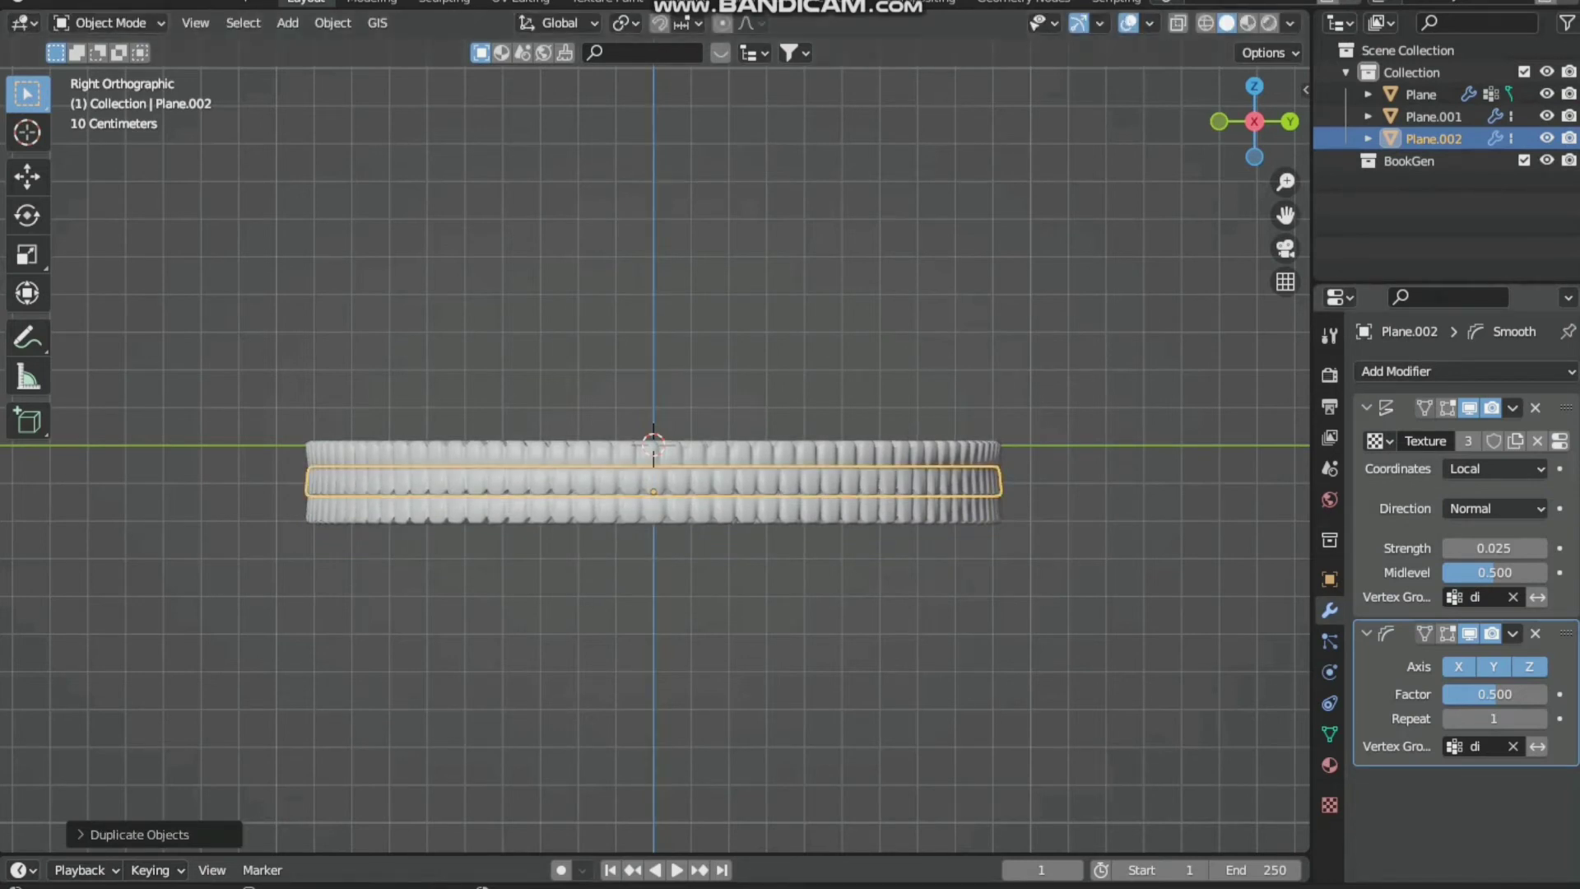
left_click(1535, 408)
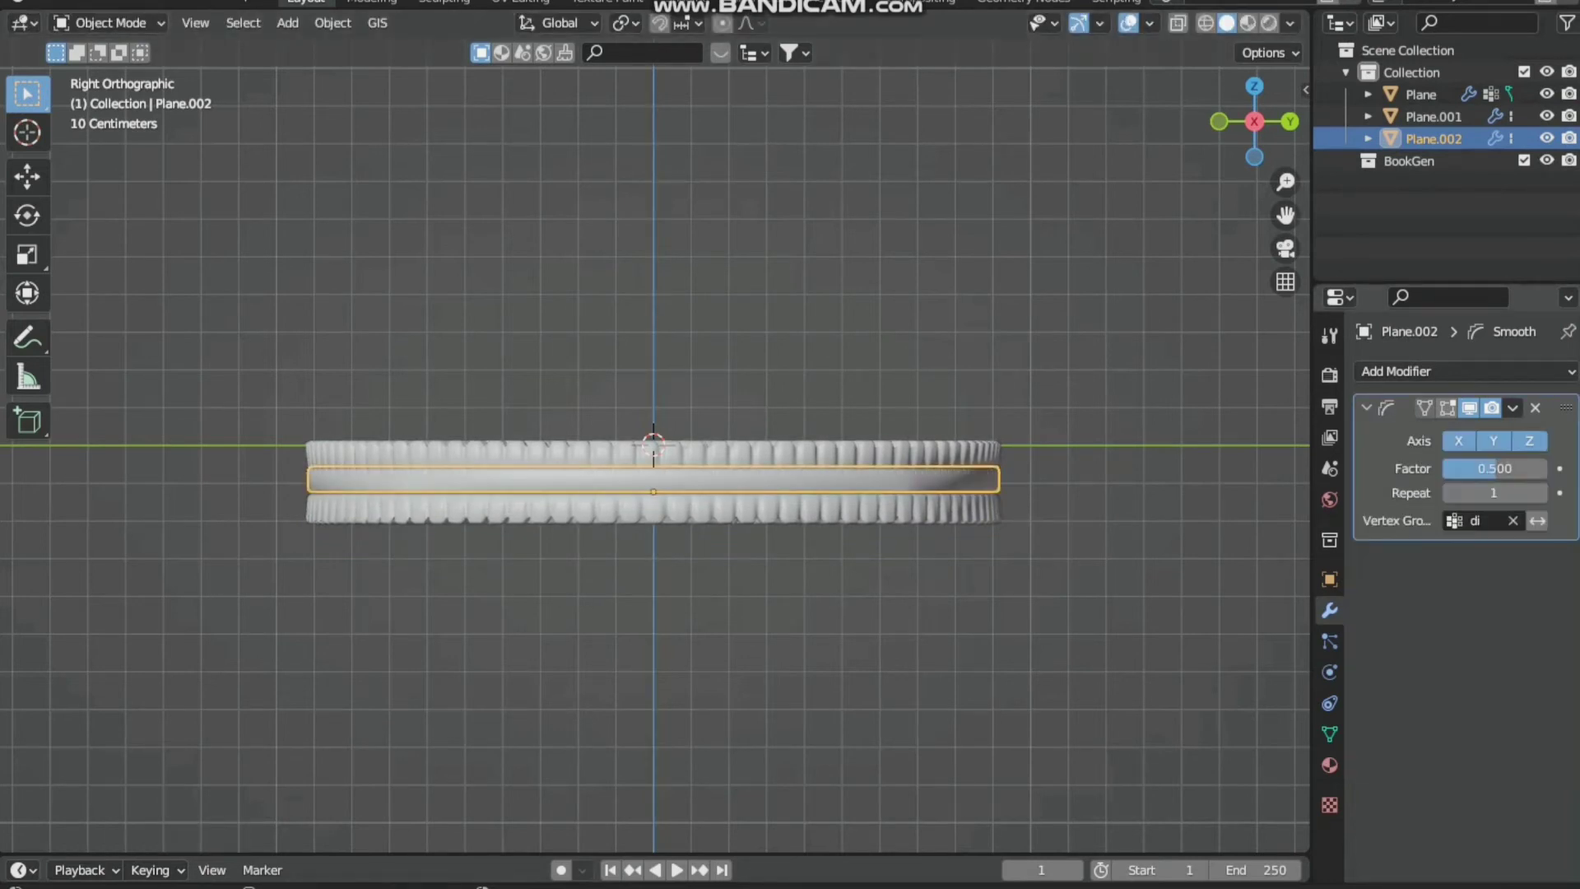
left_click(1535, 409)
Add a new Displace modifier to the smooth filling disc between the two wafers
scroll(653, 461, "up", 1)
middle_click_drag(741, 461, 706, 488)
scroll(703, 544, "down", 2)
scroll(706, 515, "up", 1)
middle_click_drag(626, 445, 626, 486)
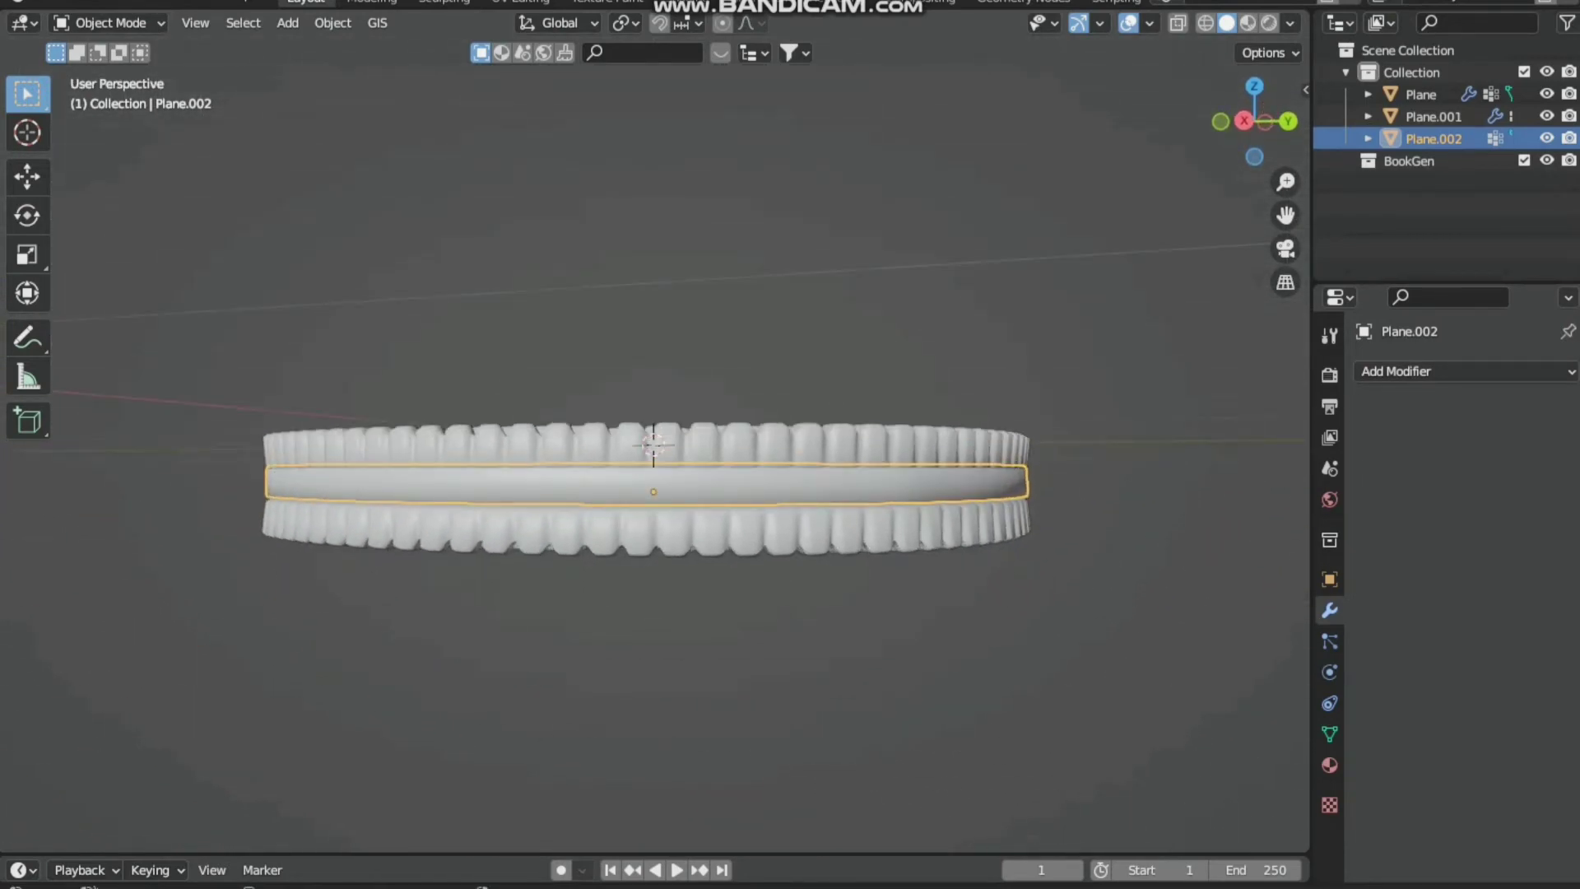
left_click(1449, 371)
left_click(1284, 507)
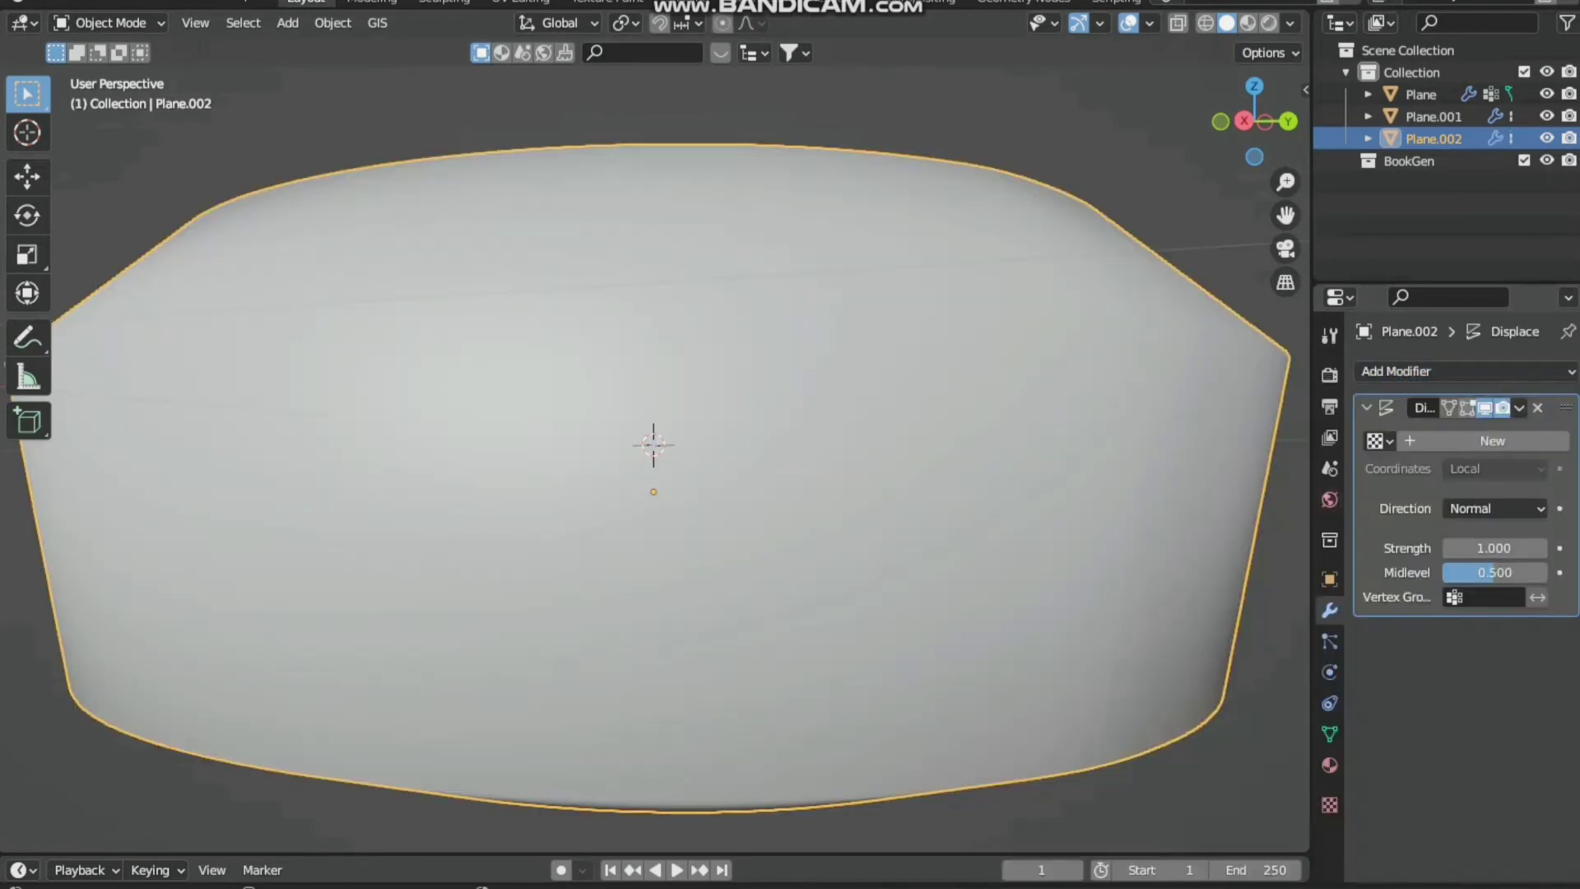
scroll(653, 444, "down", 2)
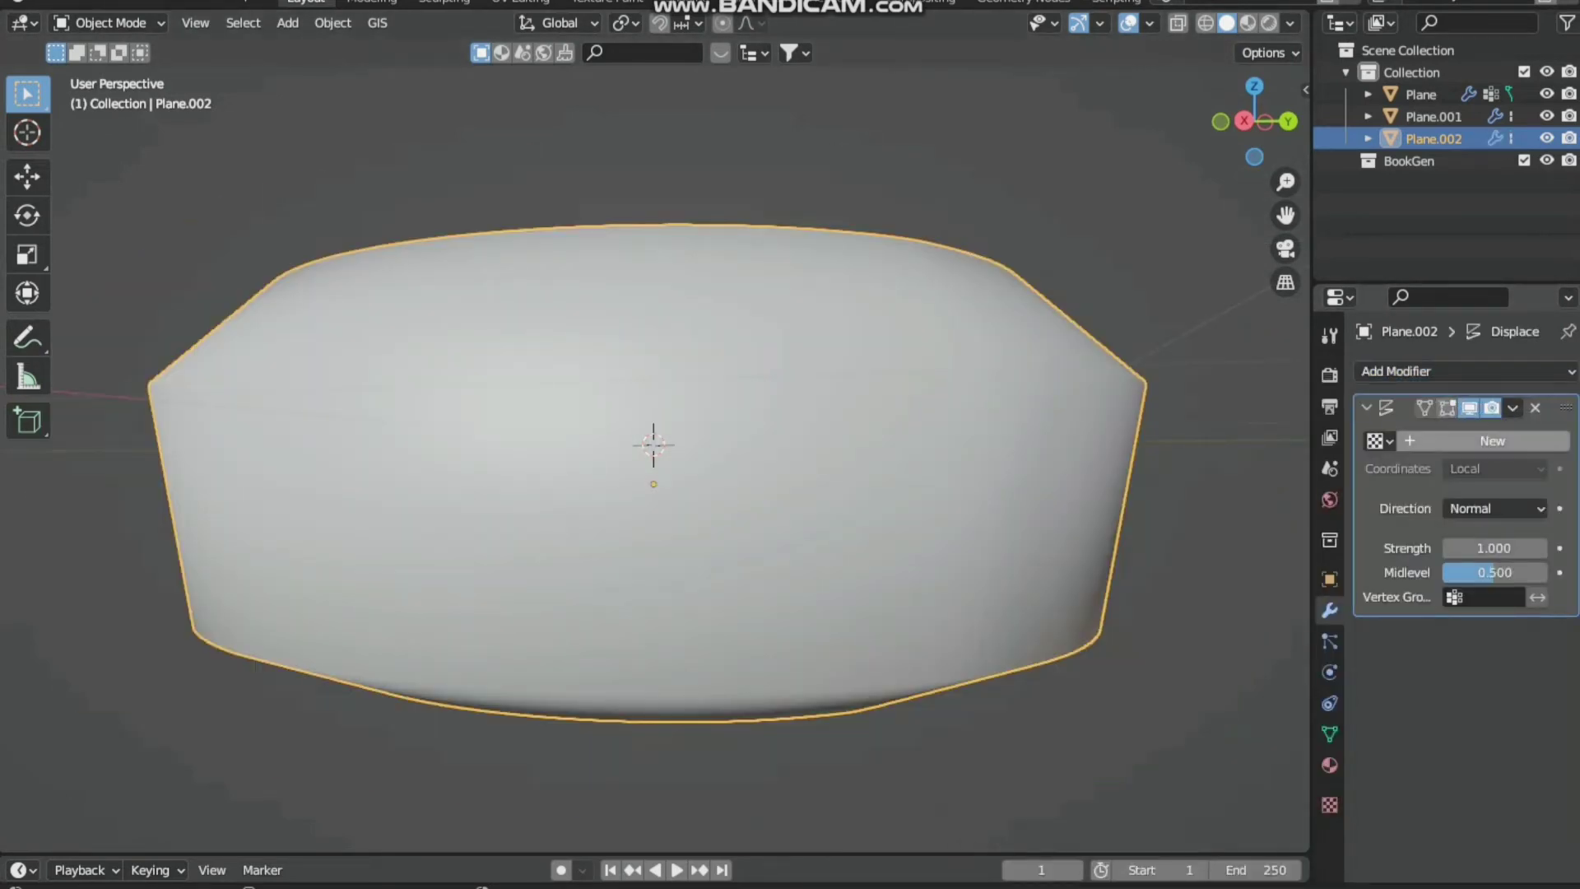
Create a new texture for the filling's Displace modifier and set its type to Clouds
left_click(1491, 441)
left_click(1559, 441)
scroll(1466, 602, "down", 1)
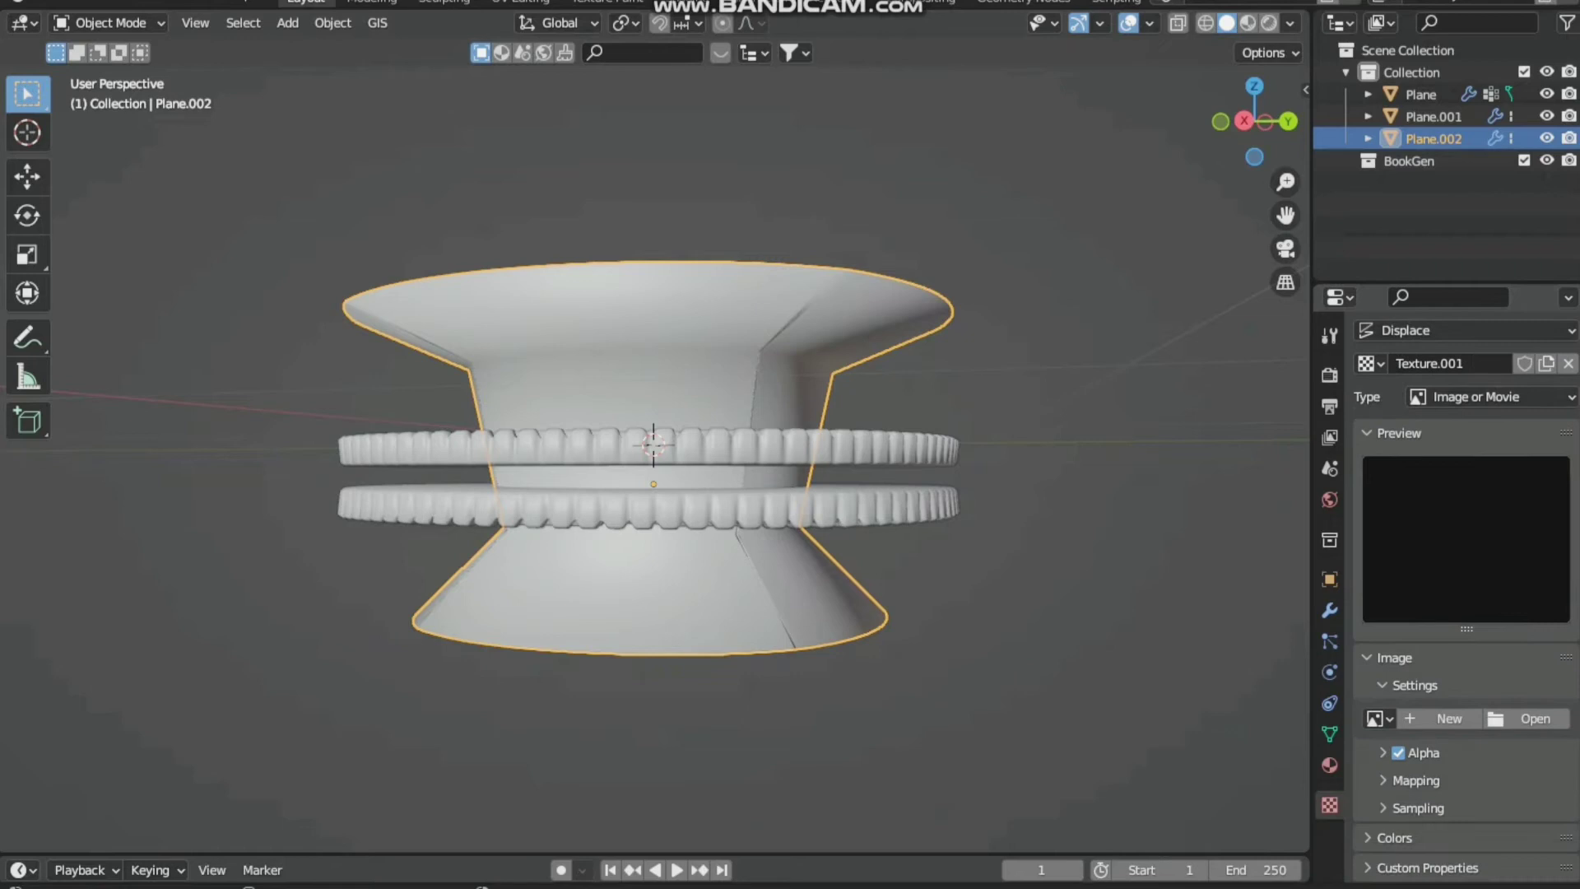
left_click(1490, 397)
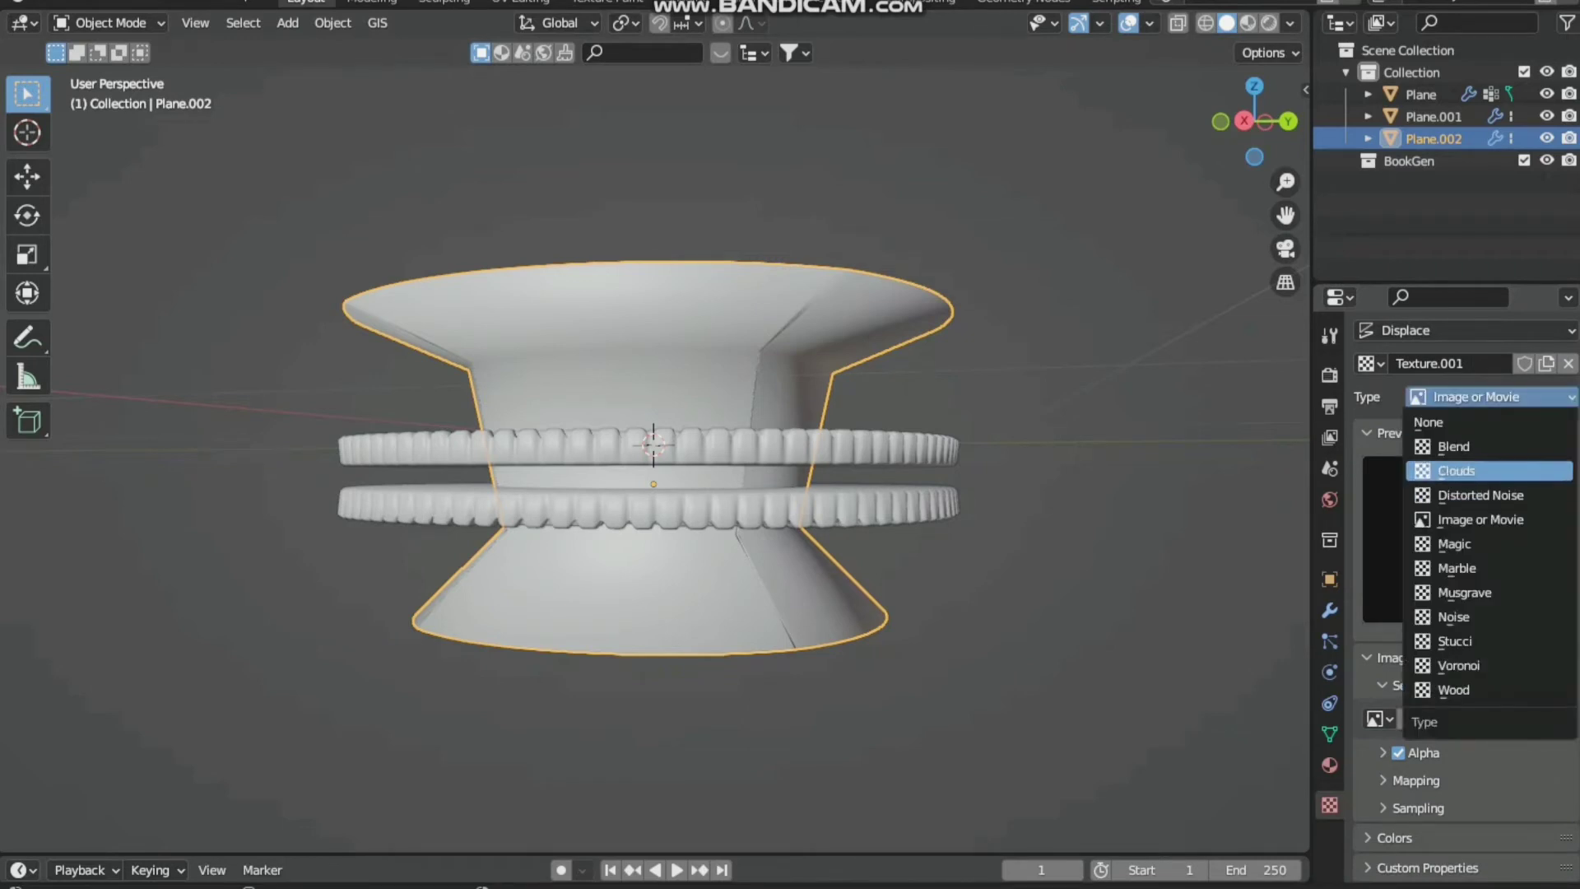
left_click(1457, 471)
scroll(1467, 597, "down", 1)
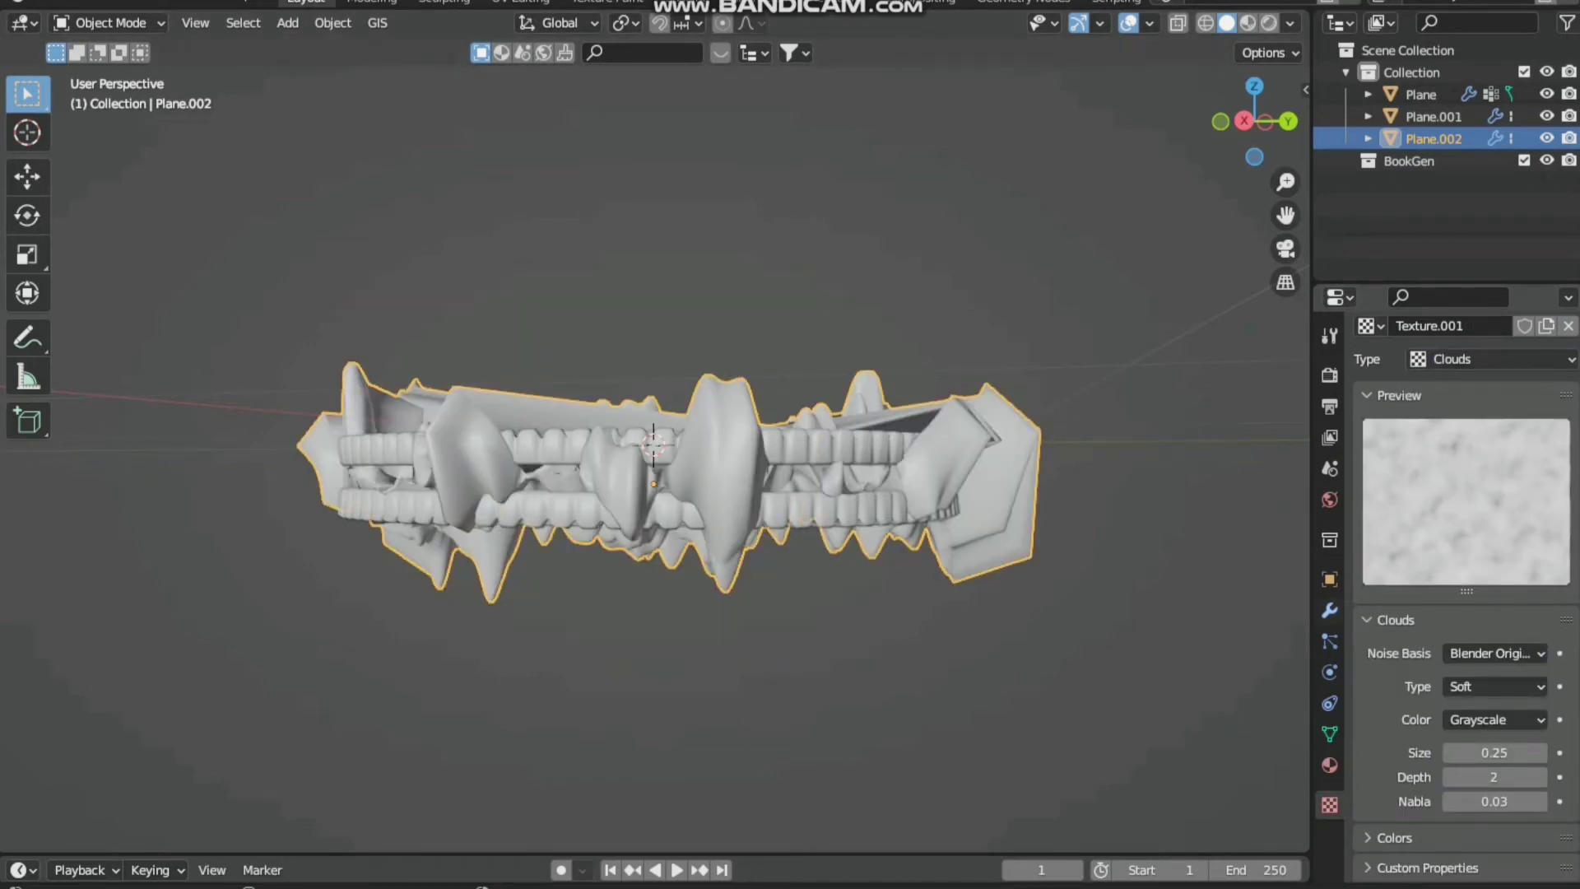
Set the filling's Displace modifier strength to 0.025
left_click(1329, 610)
left_click(1495, 548)
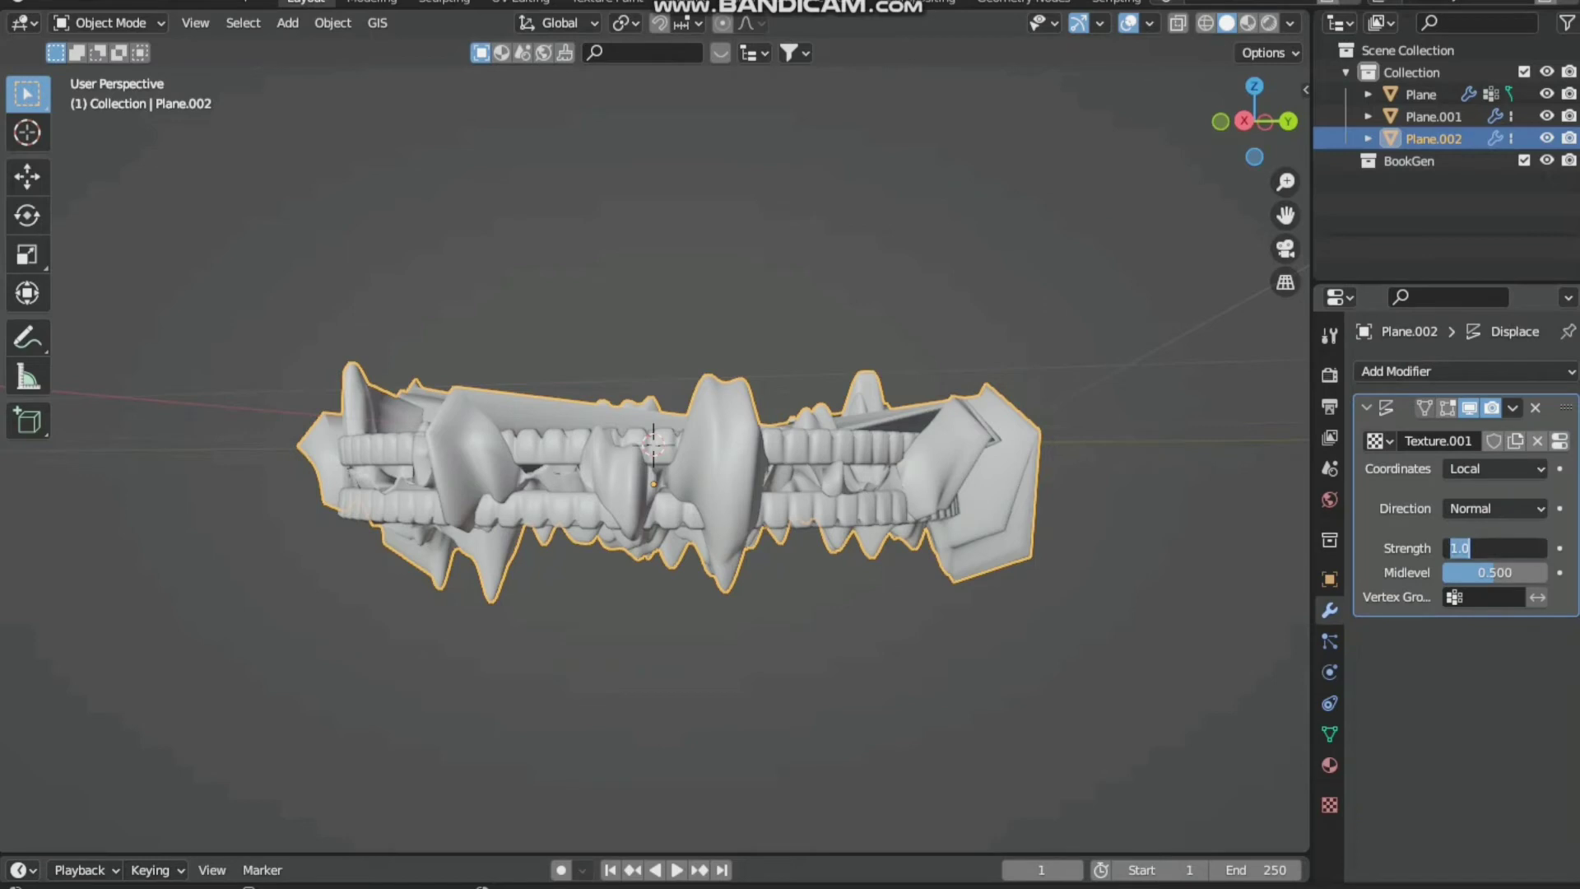
type(".025")
key("Return")
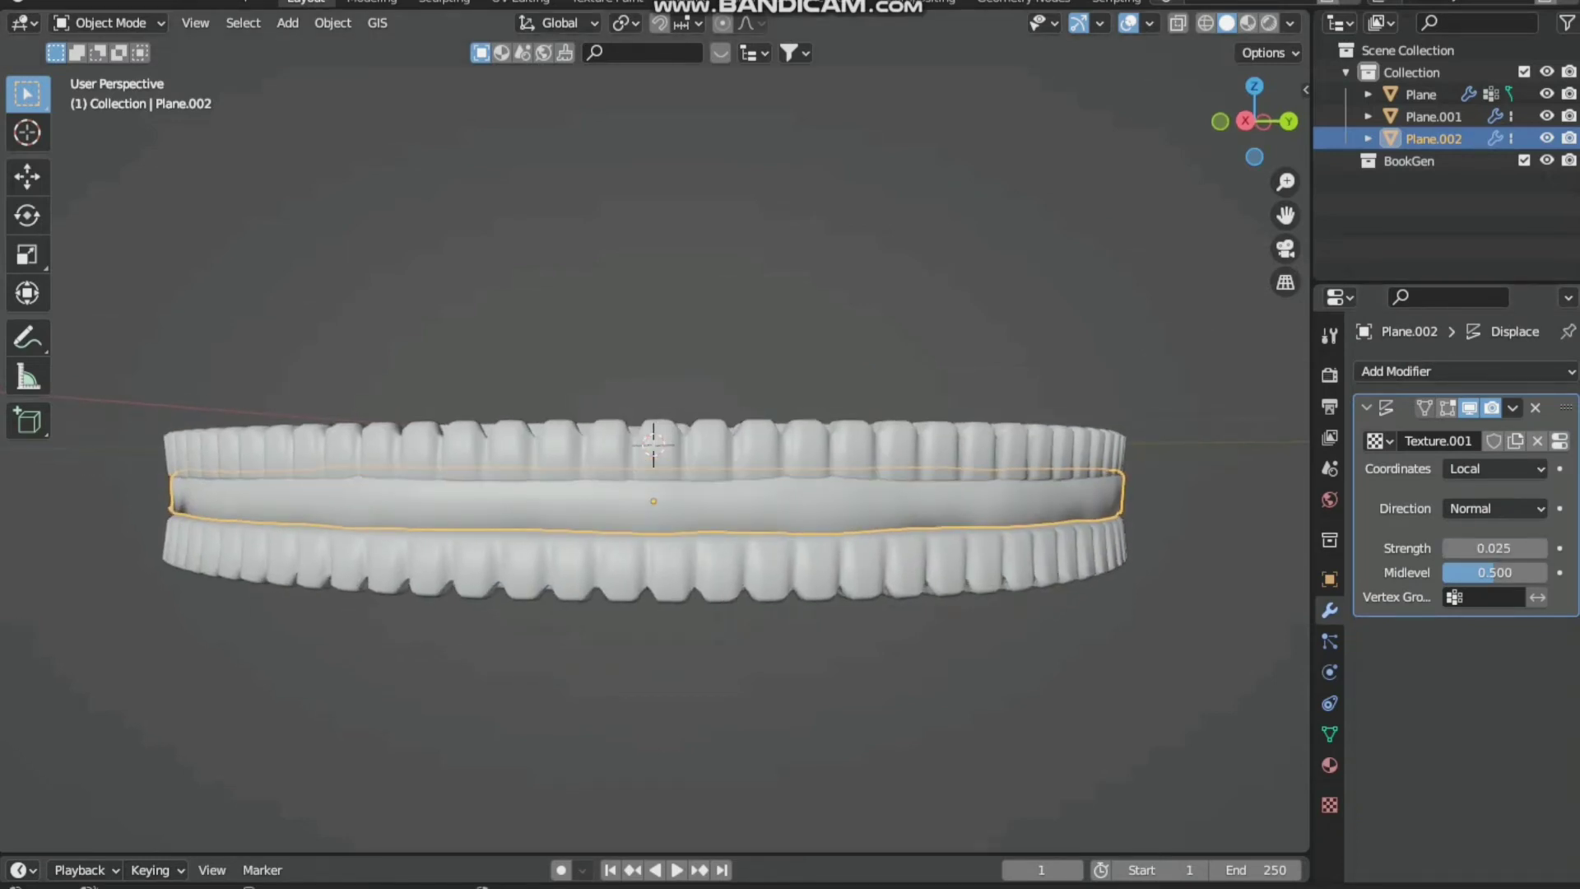
In Edit Mode, add a dense set of evenly spaced horizontal loop cuts around the filling's side wall, keeping them centred
key("Tab")
key("ctrl+r")
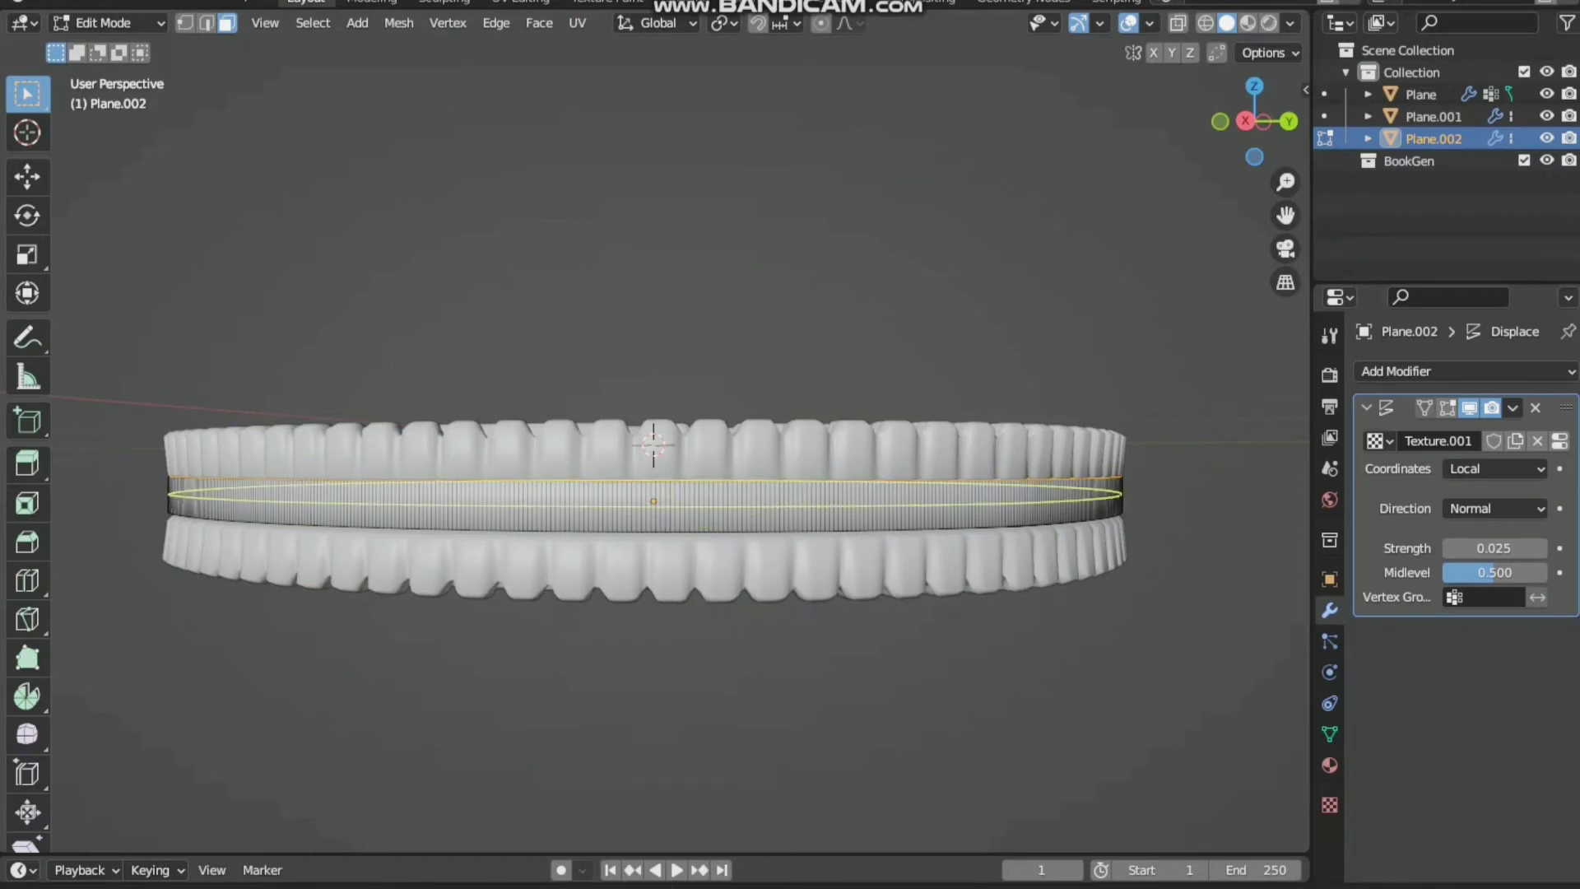
scroll(644, 500, "up", 9)
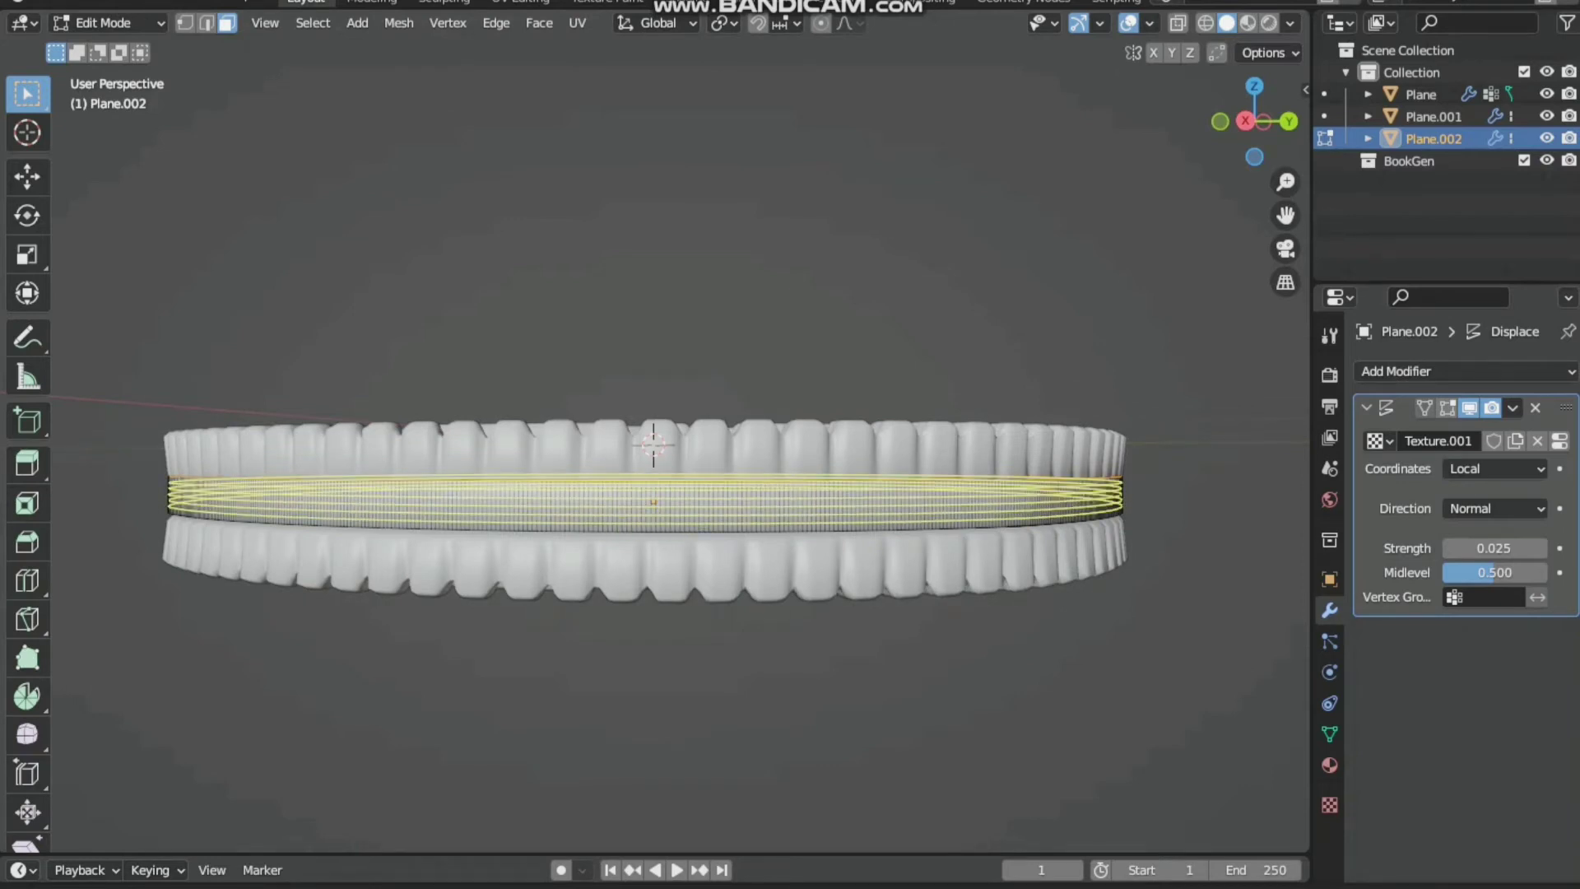
left_click(653, 502)
right_click(654, 501)
key("Tab")
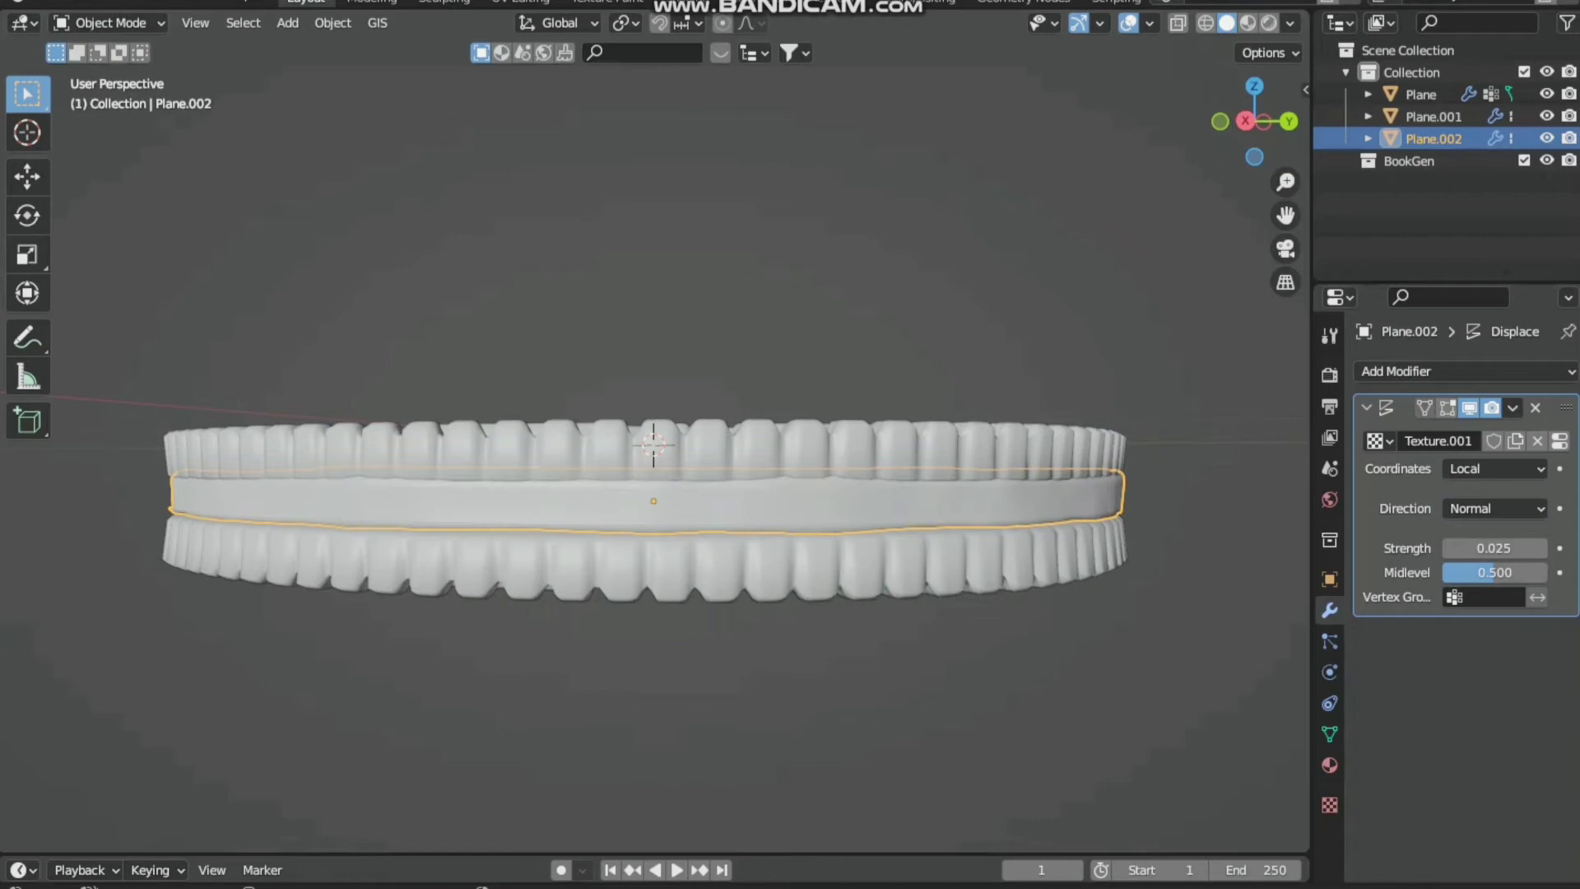
Give the top wafer a new material with a dark red base colour and switch the viewport to Material Preview
middle_click_drag(654, 501, 692, 543)
left_click(691, 543)
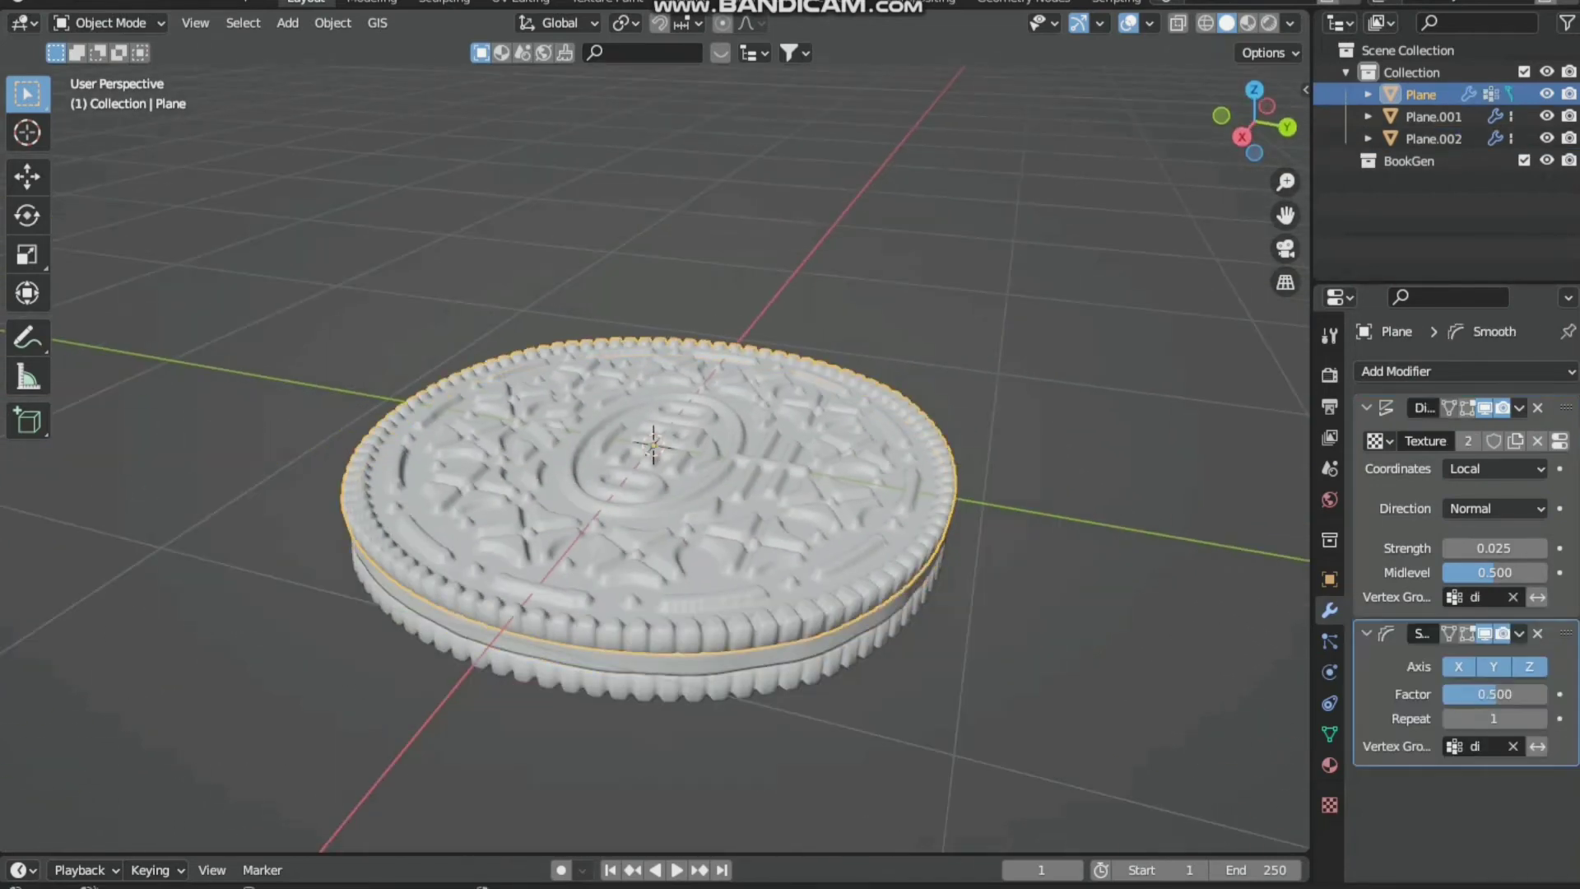
left_click(1330, 765)
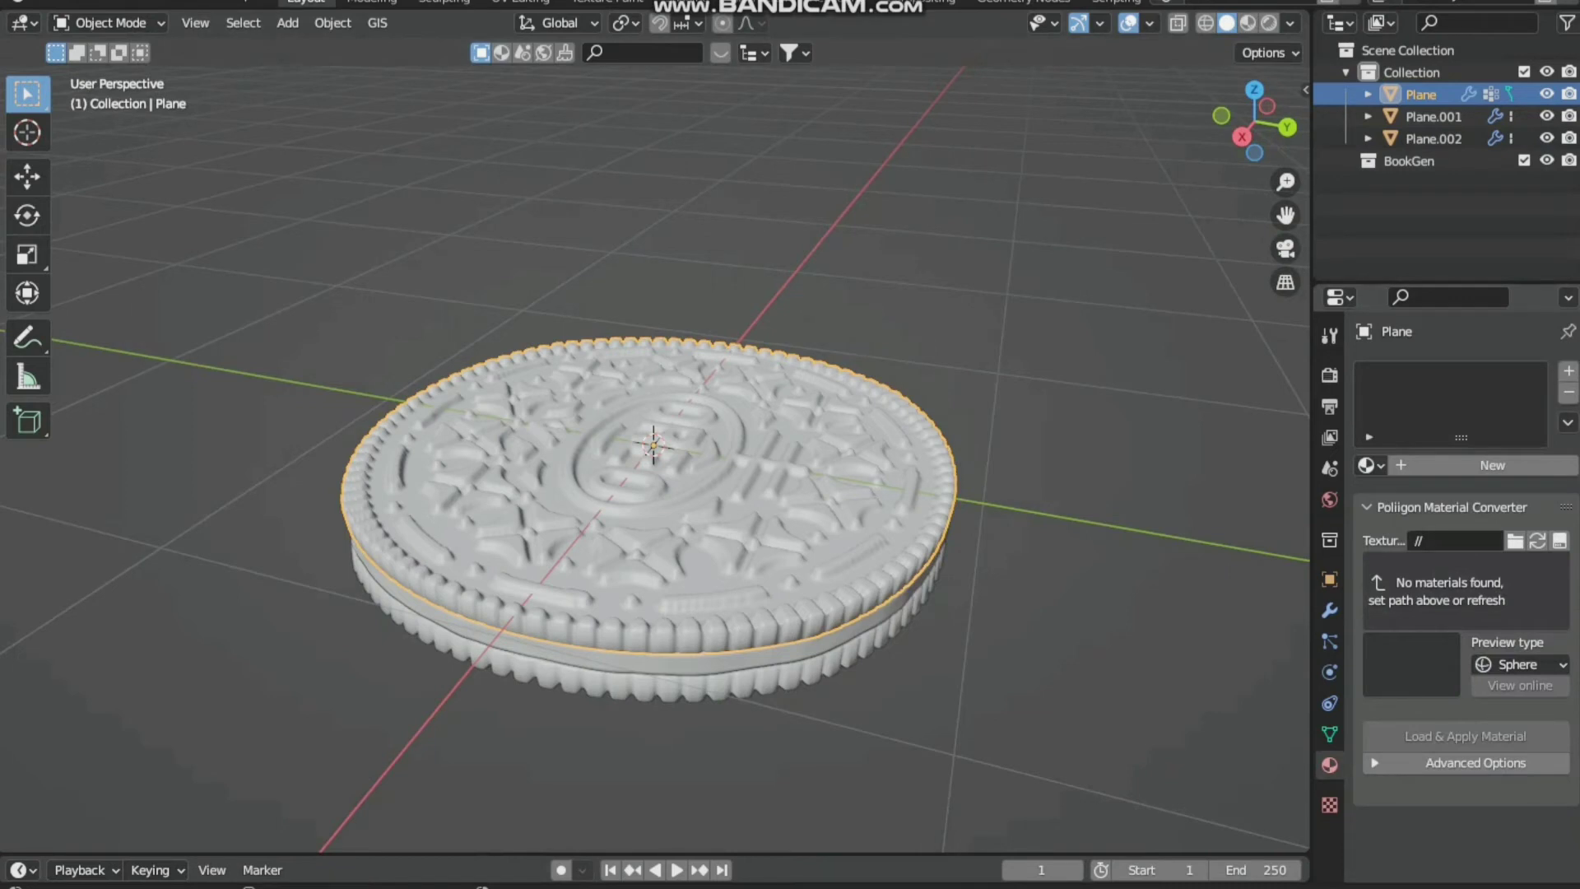
left_click(1492, 465)
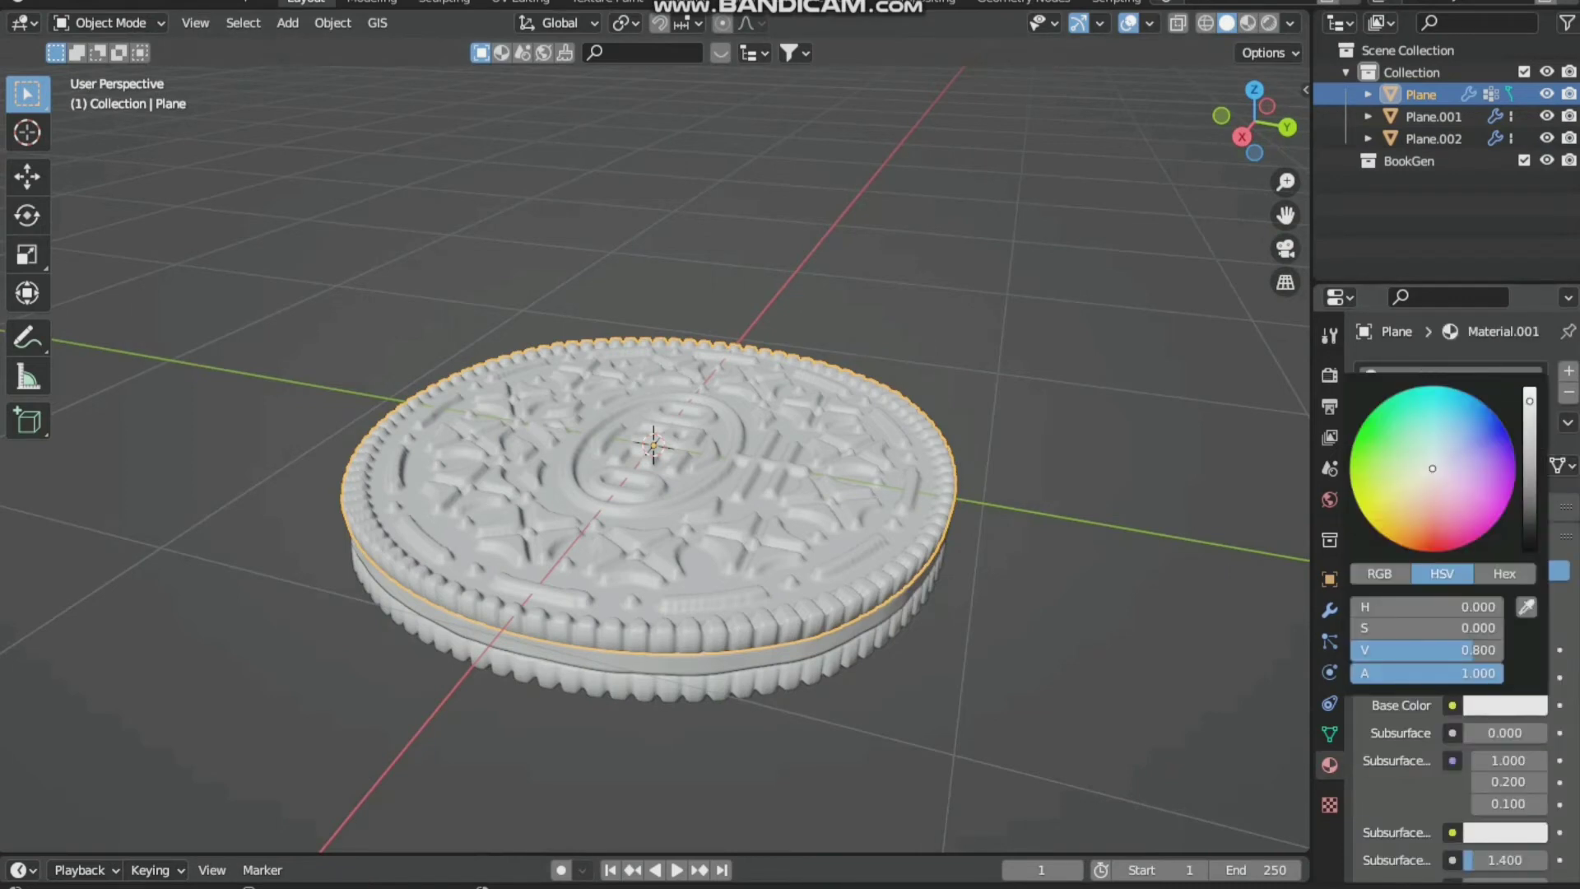
left_click_drag(1442, 509, 1447, 527)
left_click_drag(1529, 401, 1529, 473)
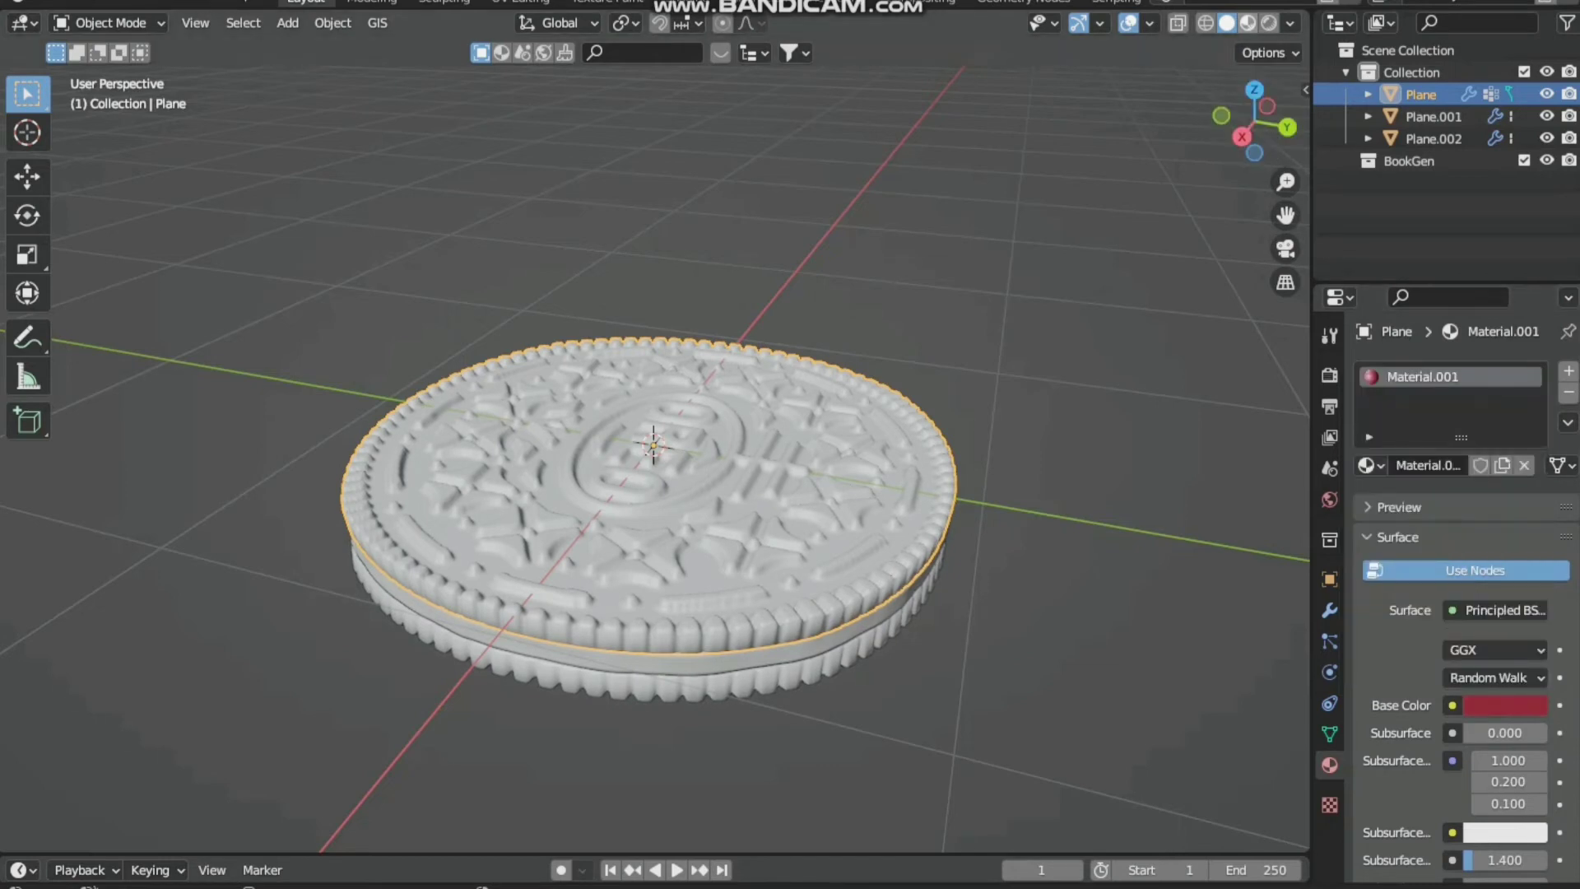
left_click(1247, 23)
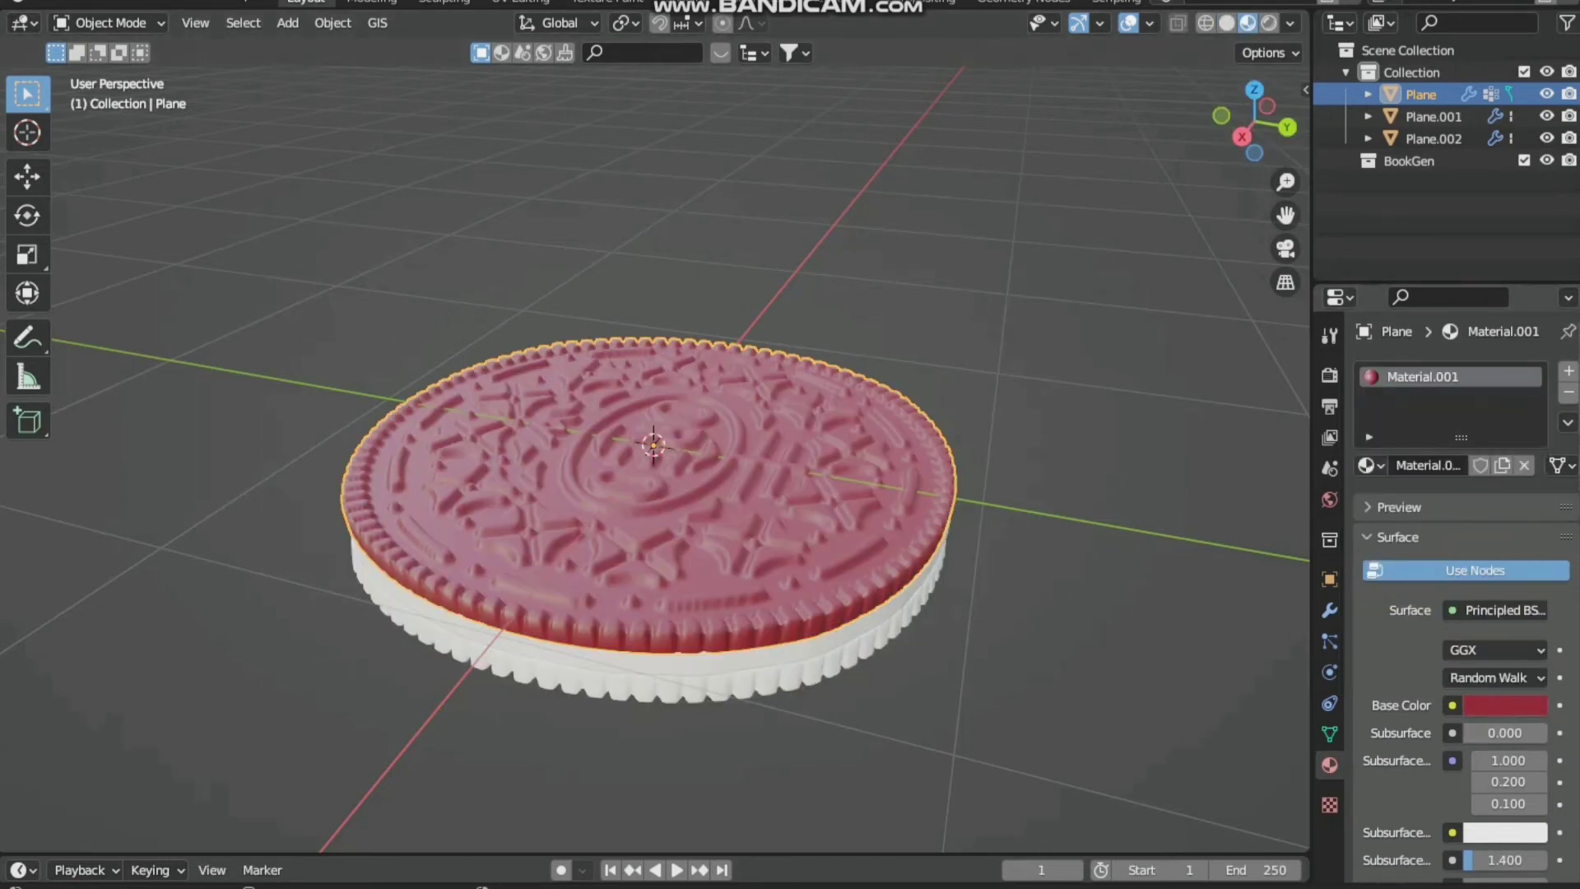
Darken the top wafer's base colour to a very deep reddish brown with a value of 0.024
left_click(1506, 706)
left_click_drag(1530, 461, 1530, 523)
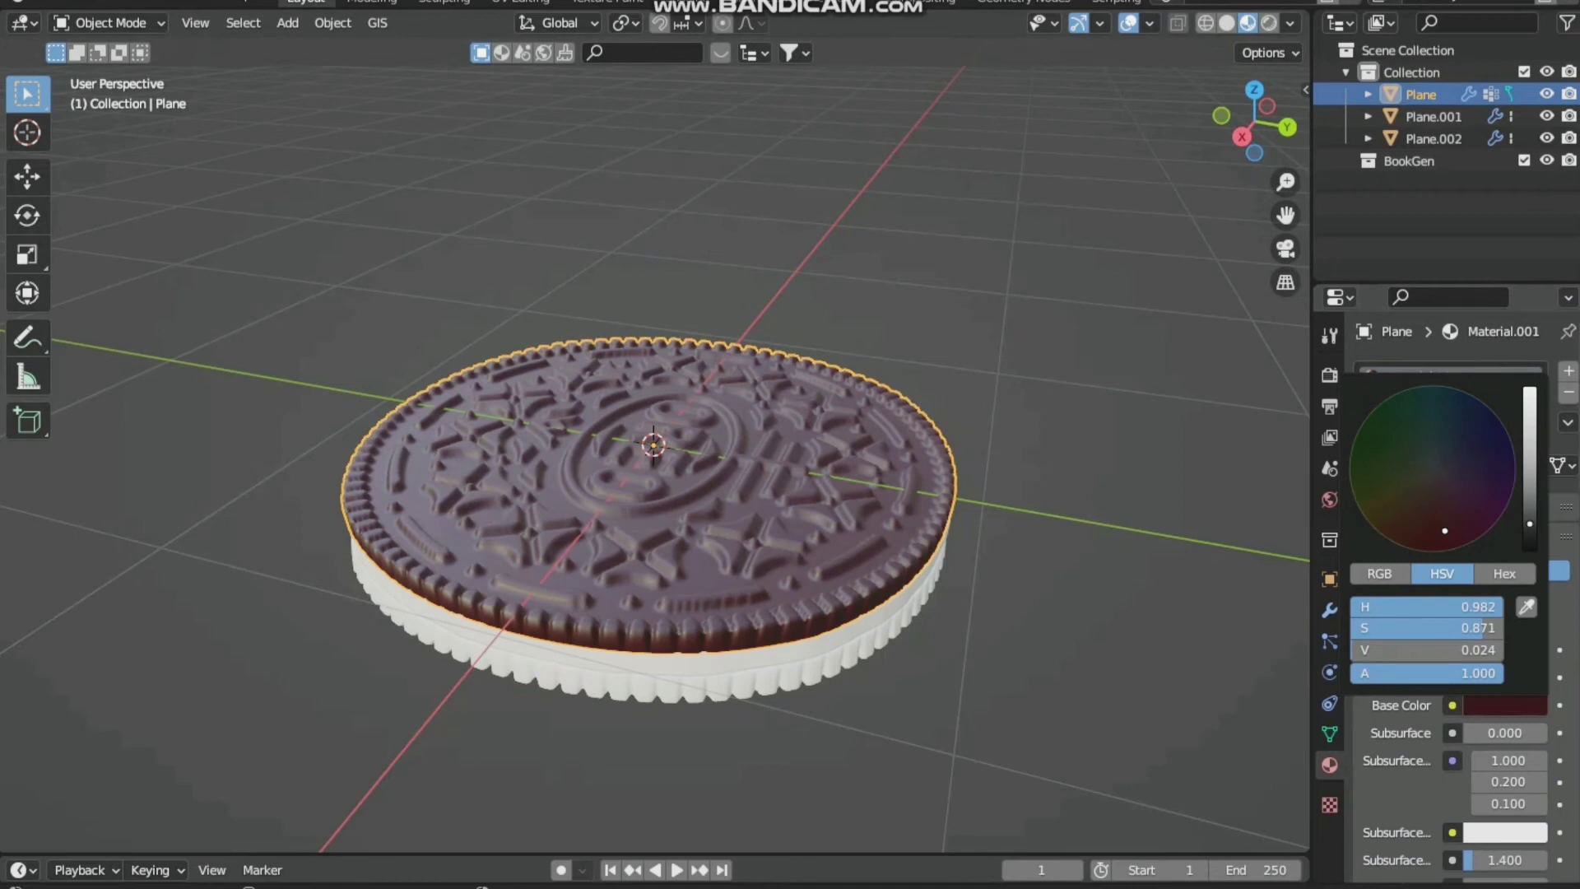
middle_click_drag(791, 411, 768, 473)
left_click(1505, 705)
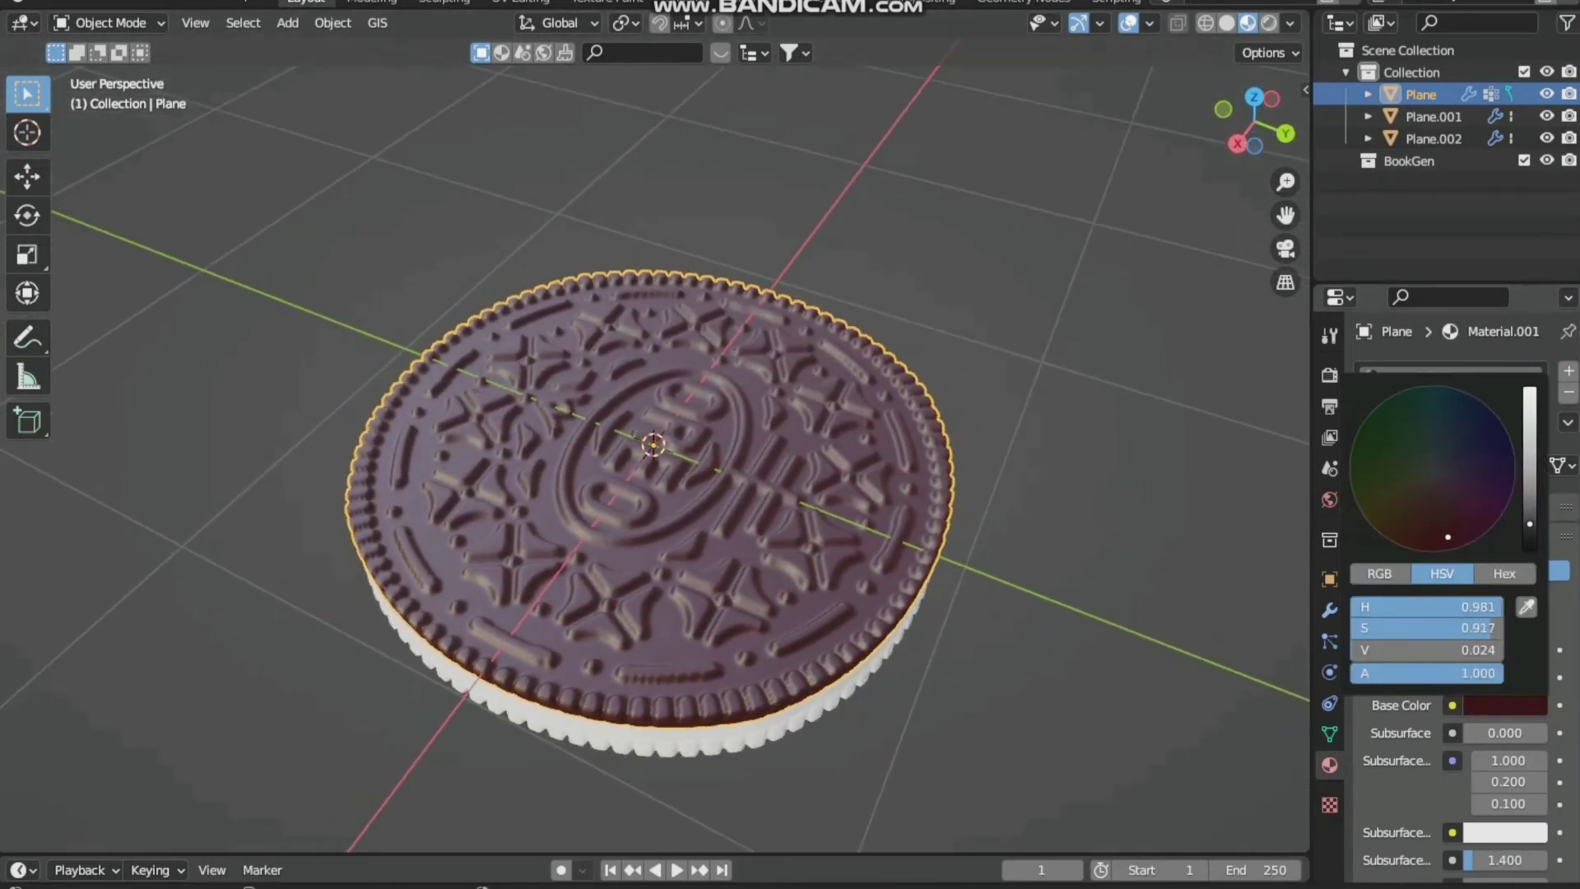
mouse_move(1447, 536)
left_mouse_down()
mouse_move(1424, 544)
mouse_move(1448, 527)
left_mouse_up()
middle_click_drag(765, 568, 771, 480)
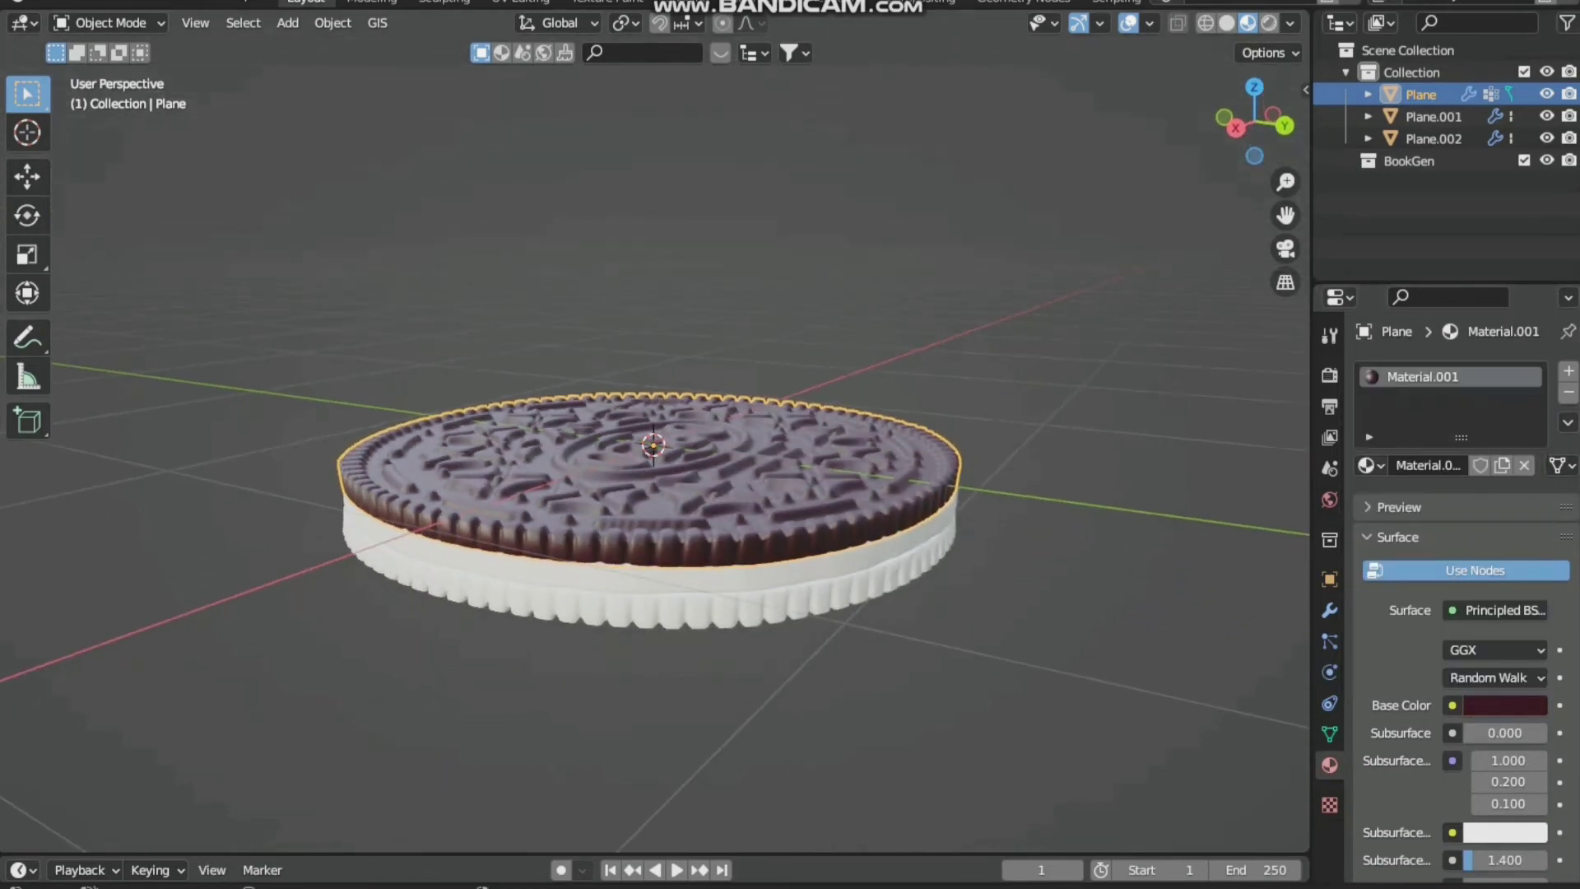
Assign the top wafer's existing Material.001 to the bottom wafer
left_click(707, 607)
left_click(1492, 465)
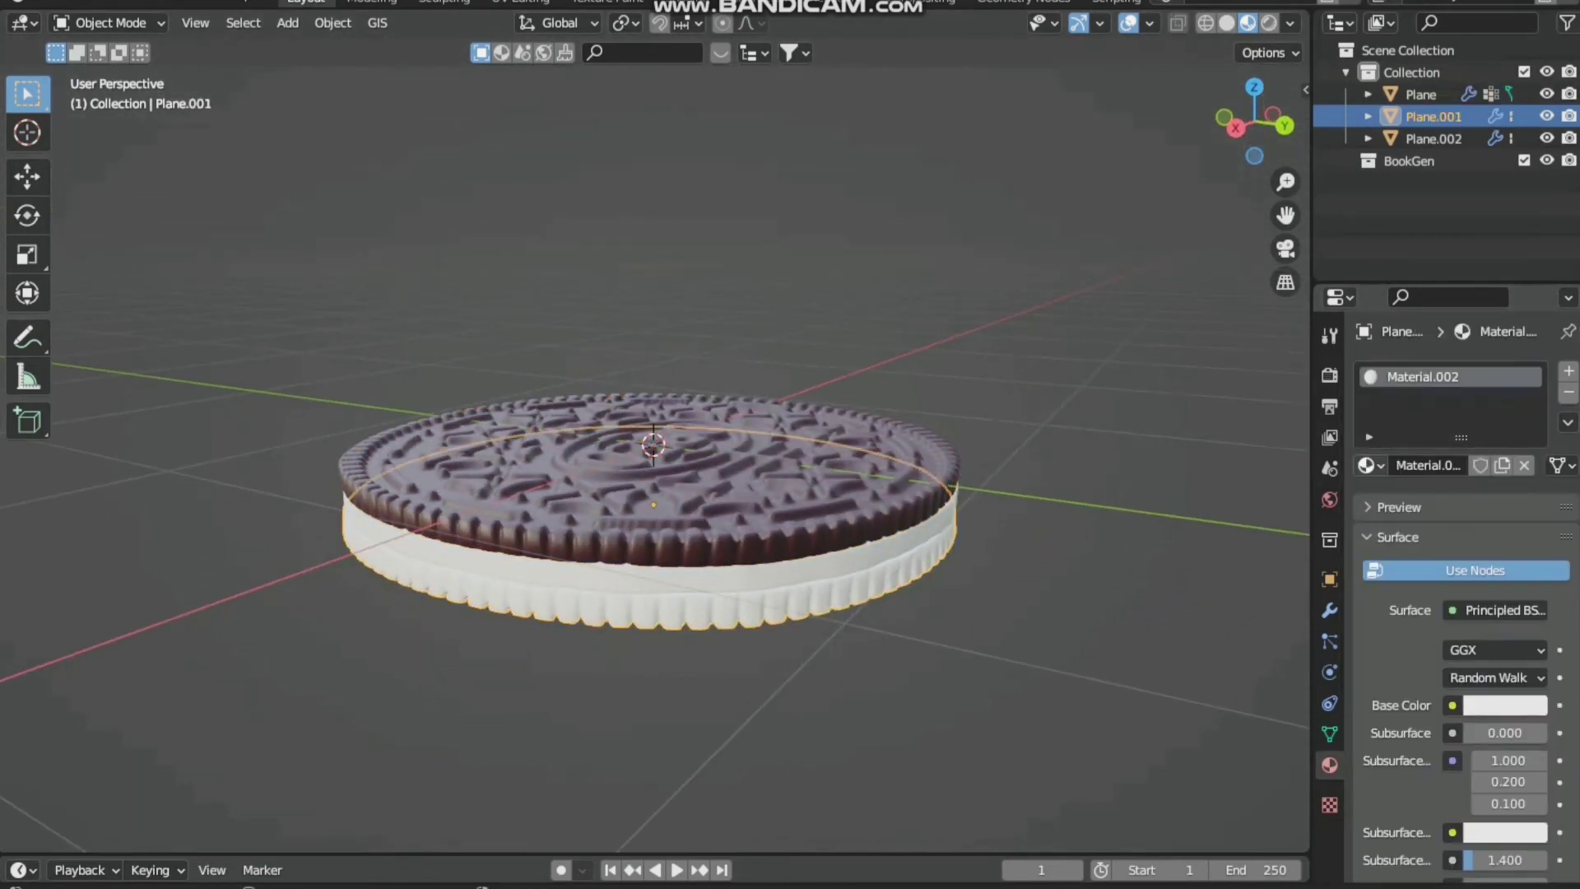
left_click(1370, 465)
left_click(1185, 520)
middle_click_drag(823, 577, 823, 519)
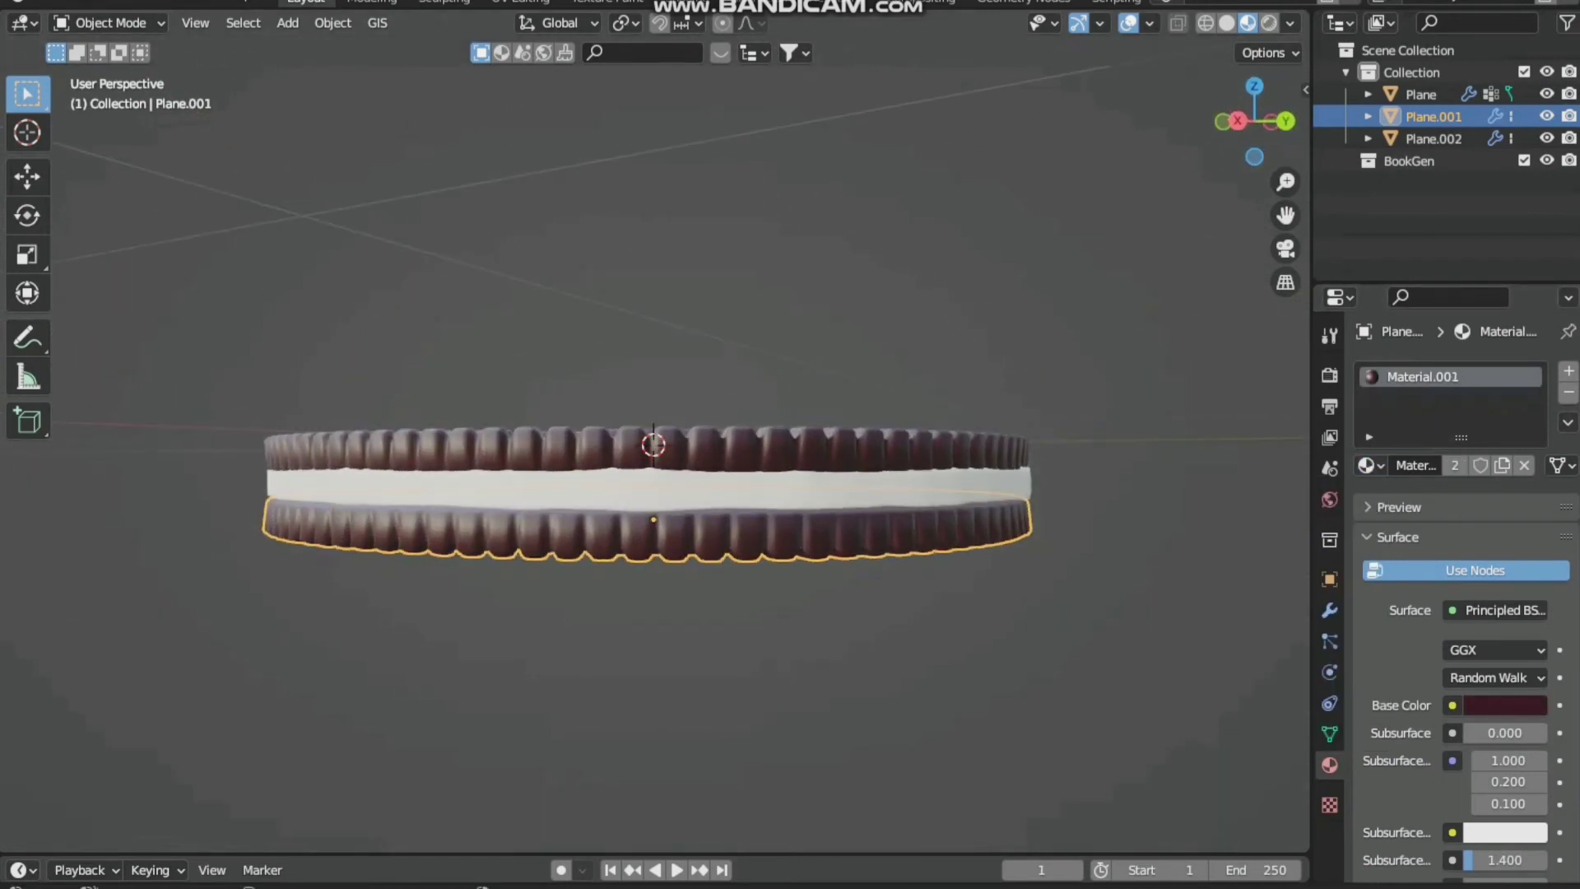
Give the filling disc a new material with a light pink base colour, keeping the value at 0.800
left_click(823, 491)
left_click(1490, 465)
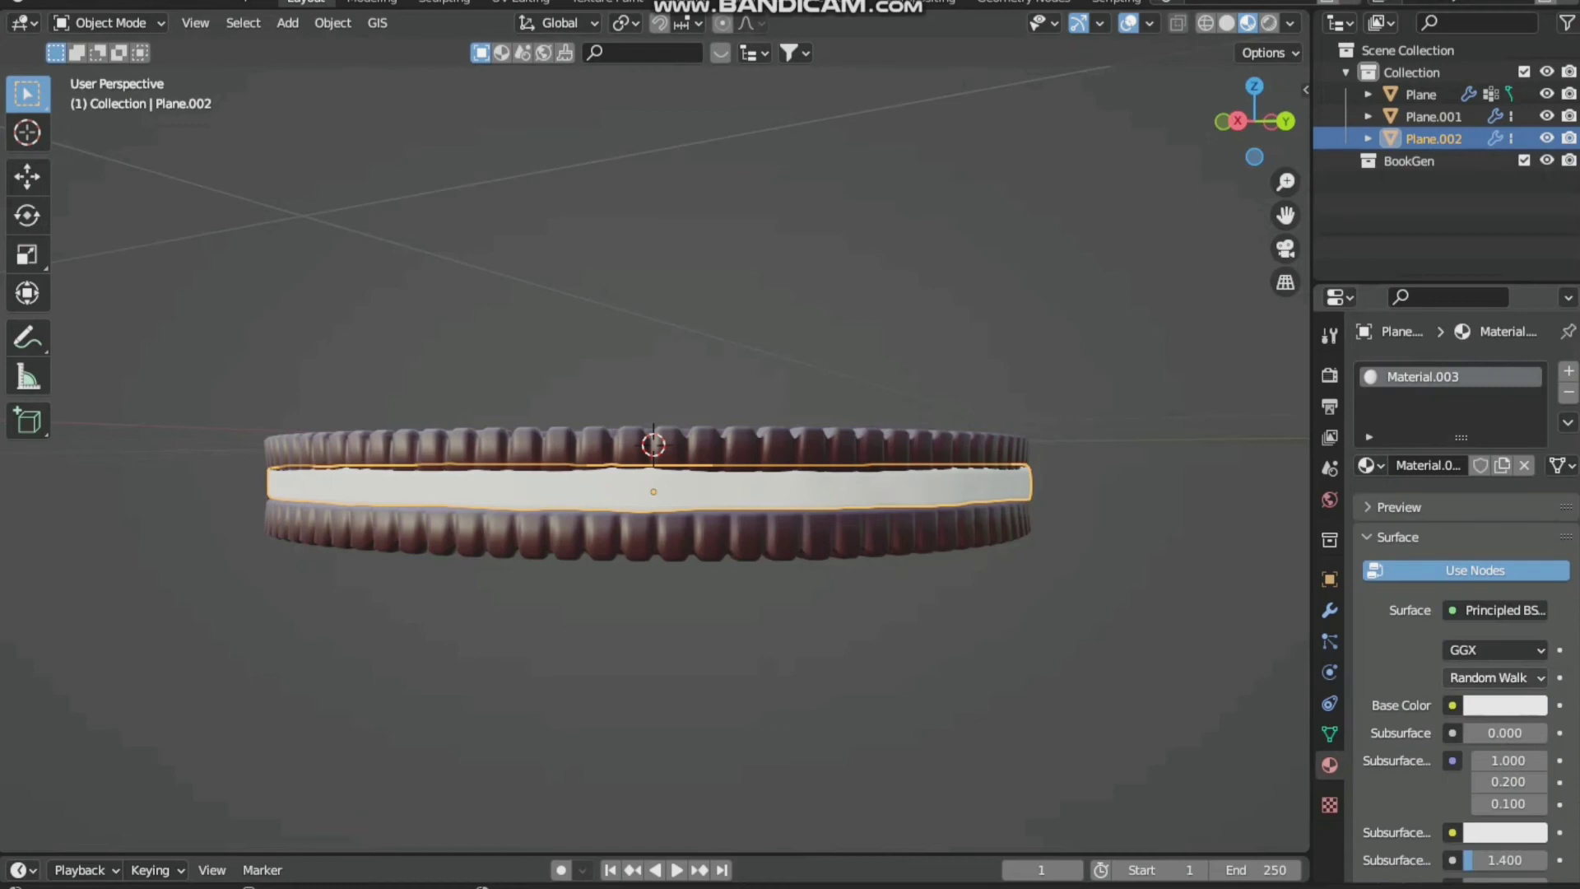
left_click(1504, 705)
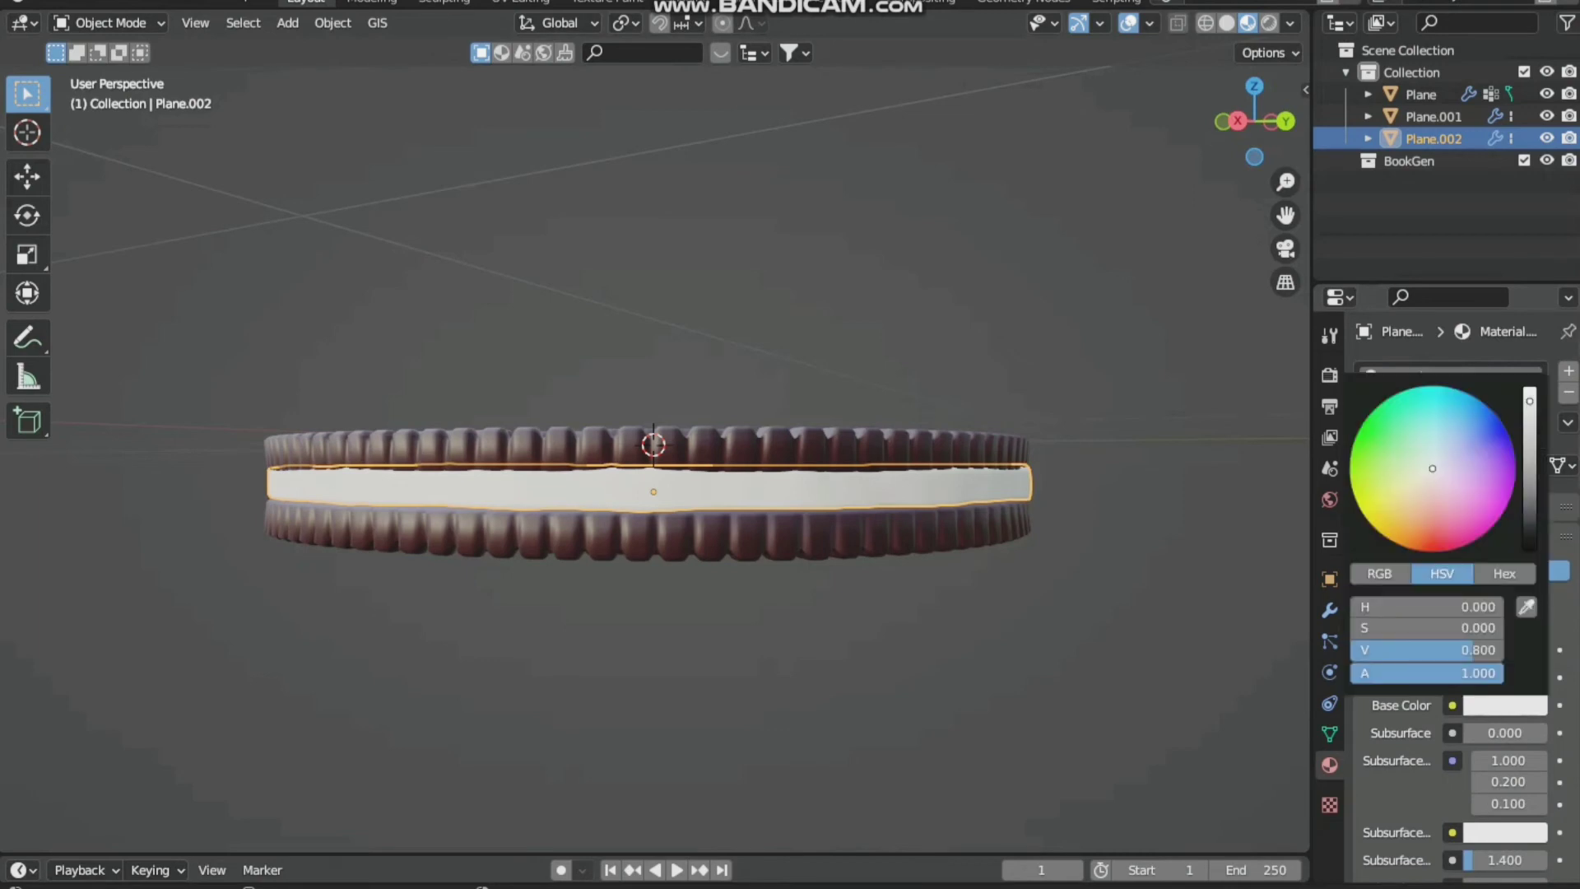
left_click_drag(1450, 501, 1457, 509)
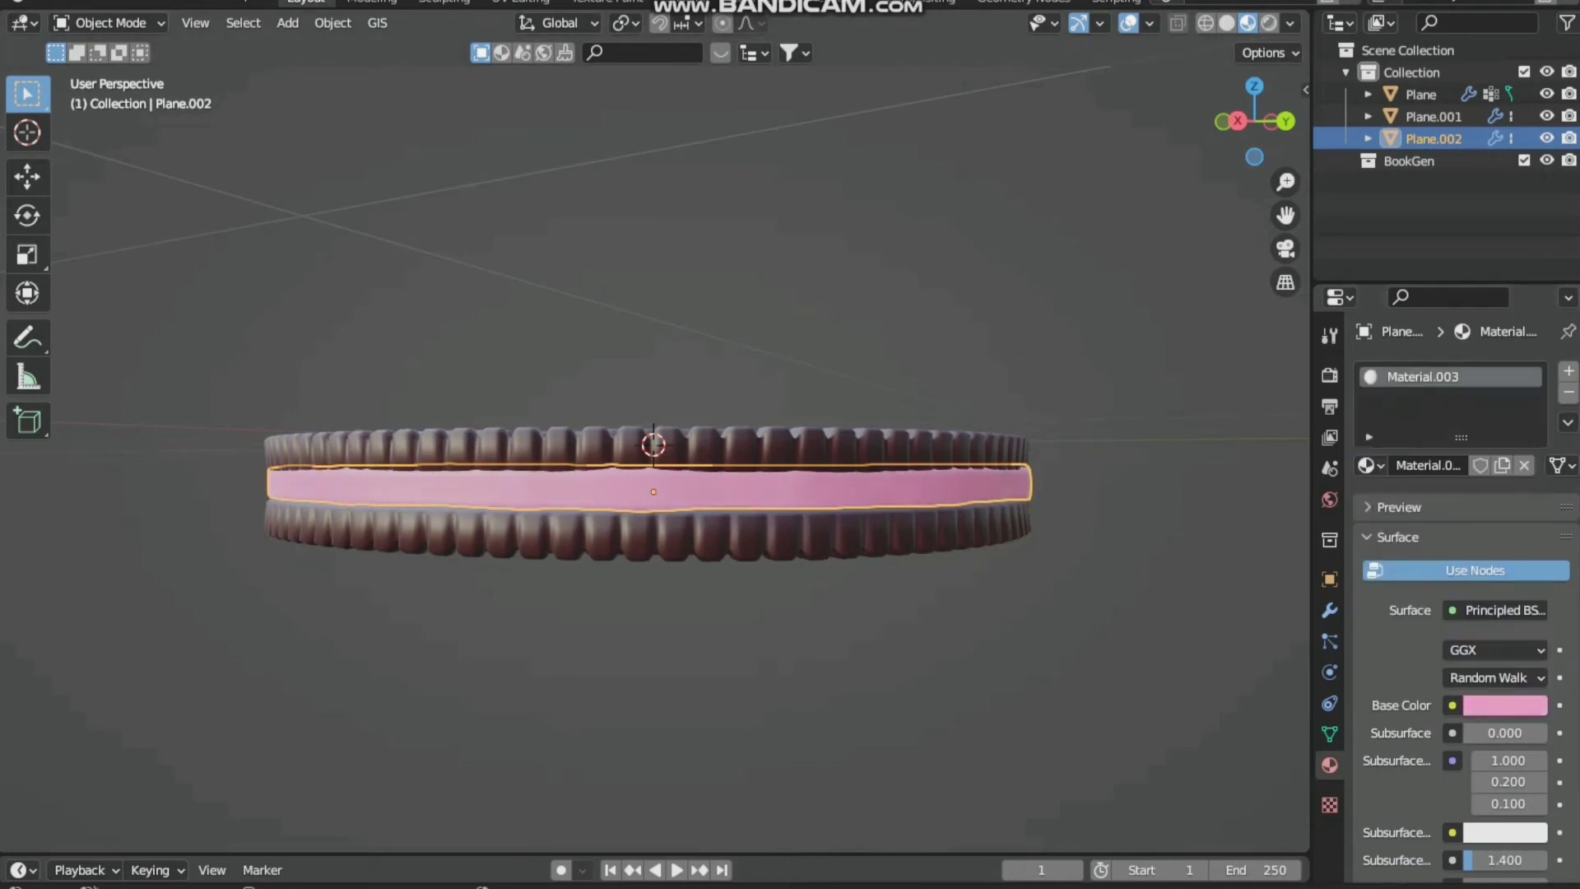
left_click(988, 329)
Add a mesh plane at the cookie's centre and scale it up well beyond the cookie's edge
middle_click_drag(947, 346, 922, 478)
scroll(905, 478, "down", 5)
middle_click_drag(740, 411, 910, 403)
scroll(955, 354, "up", 2)
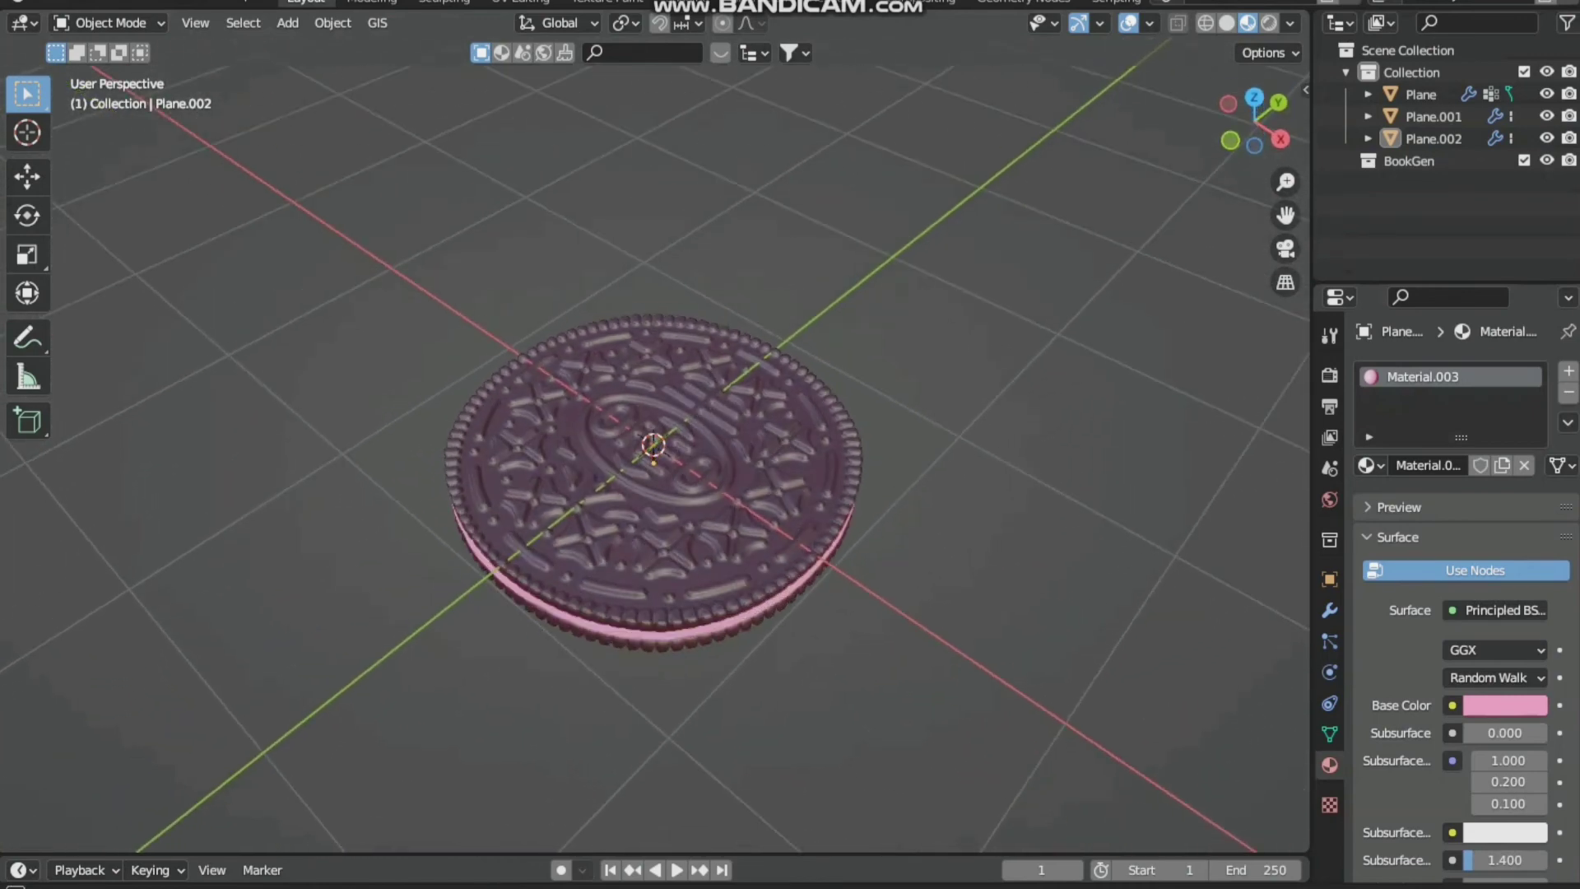
scroll(910, 403, "down", 2)
left_click(332, 23)
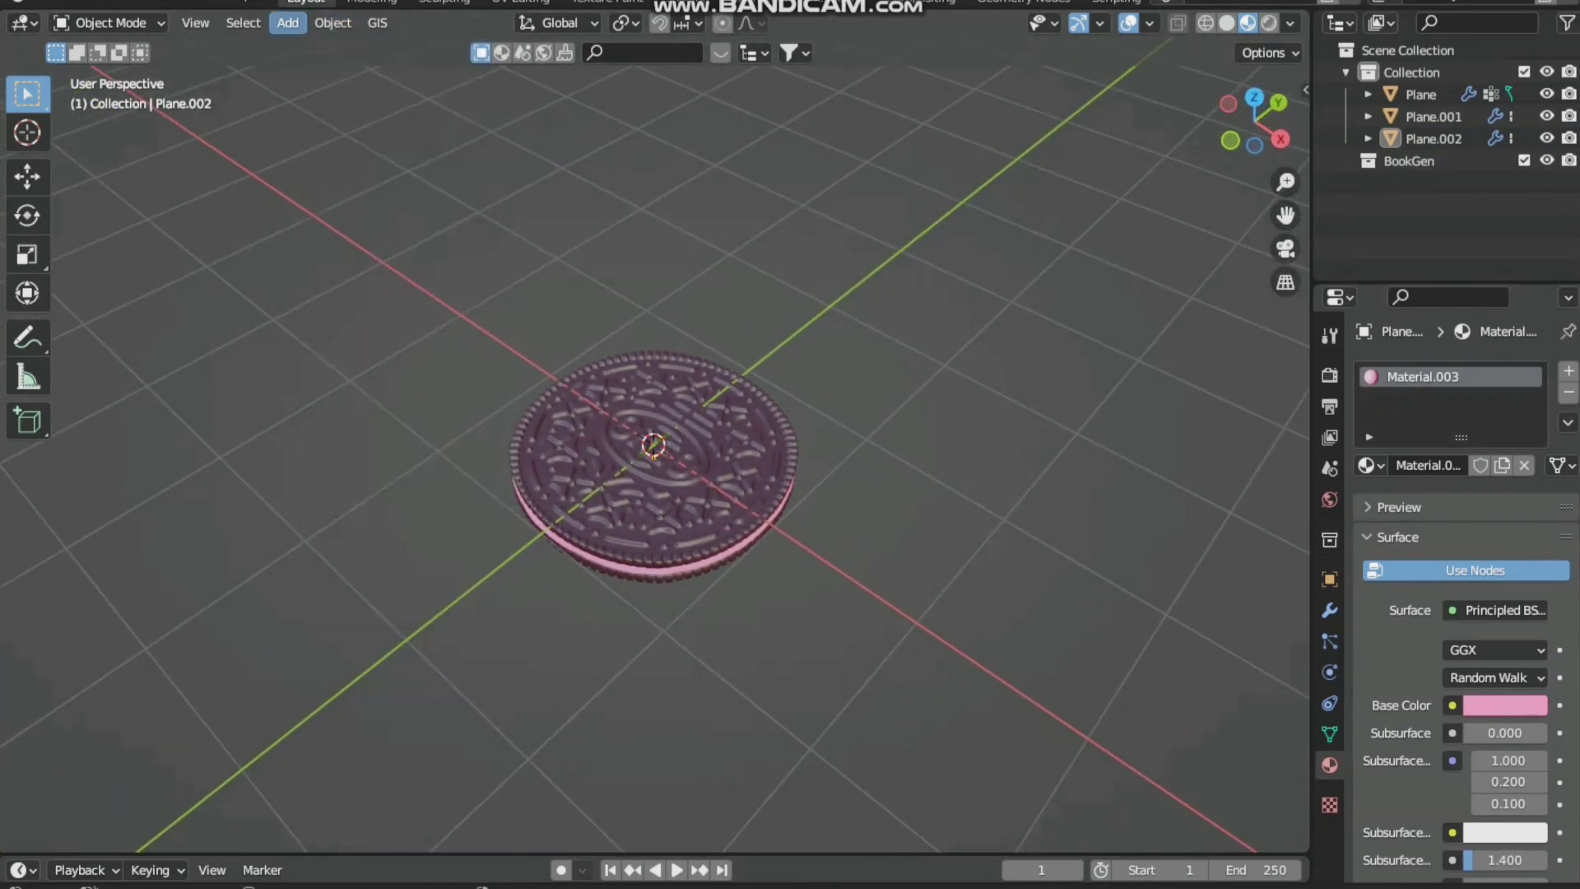
left_click(287, 23)
left_click(503, 46)
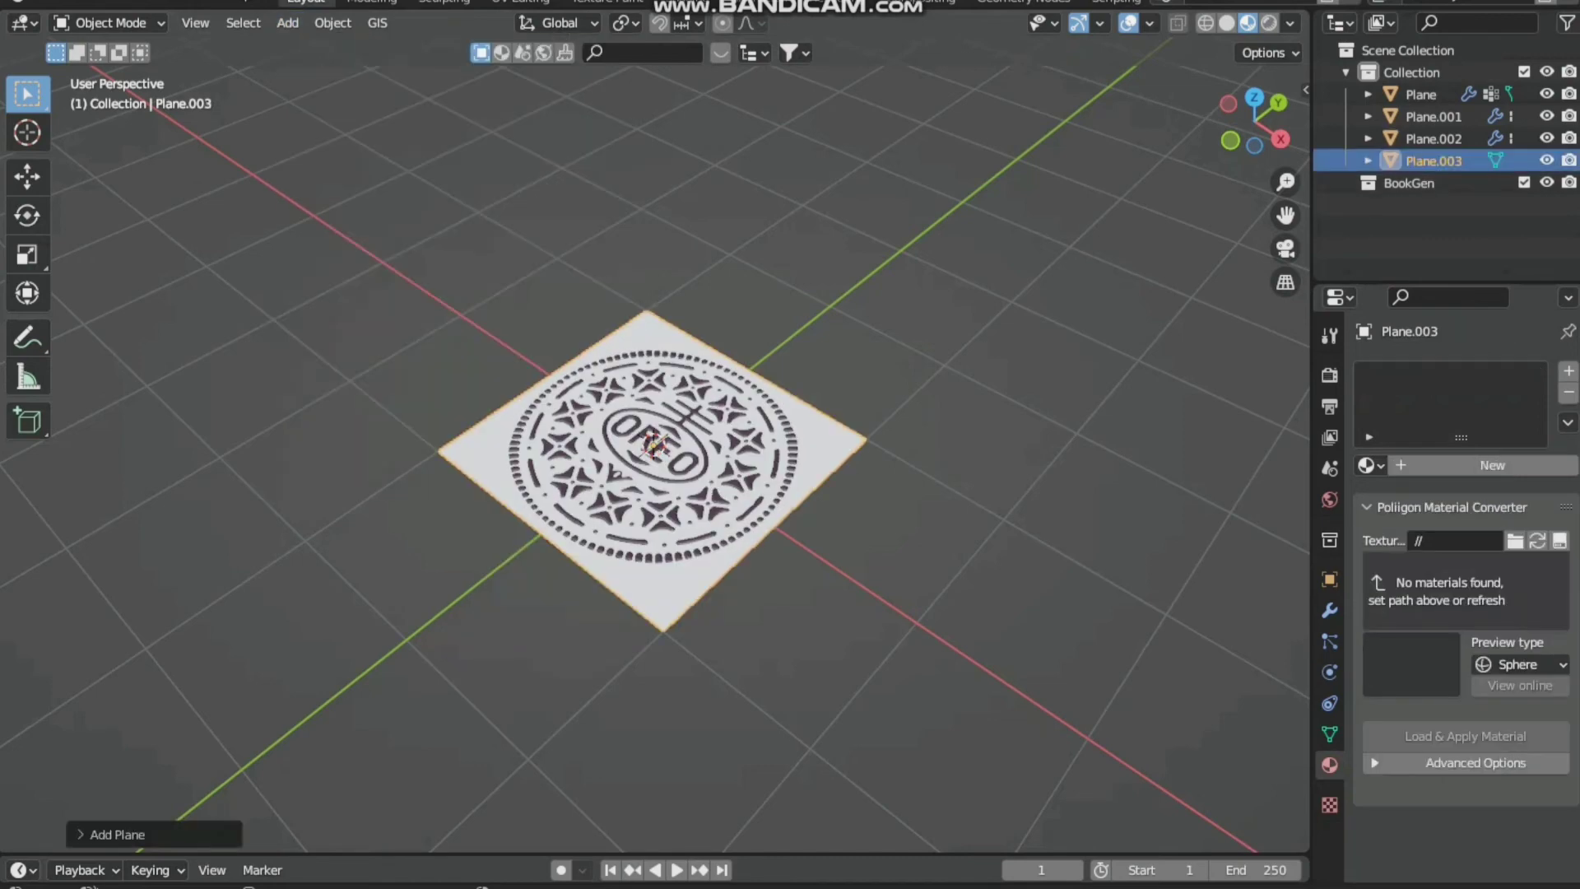
key("s")
key("Return")
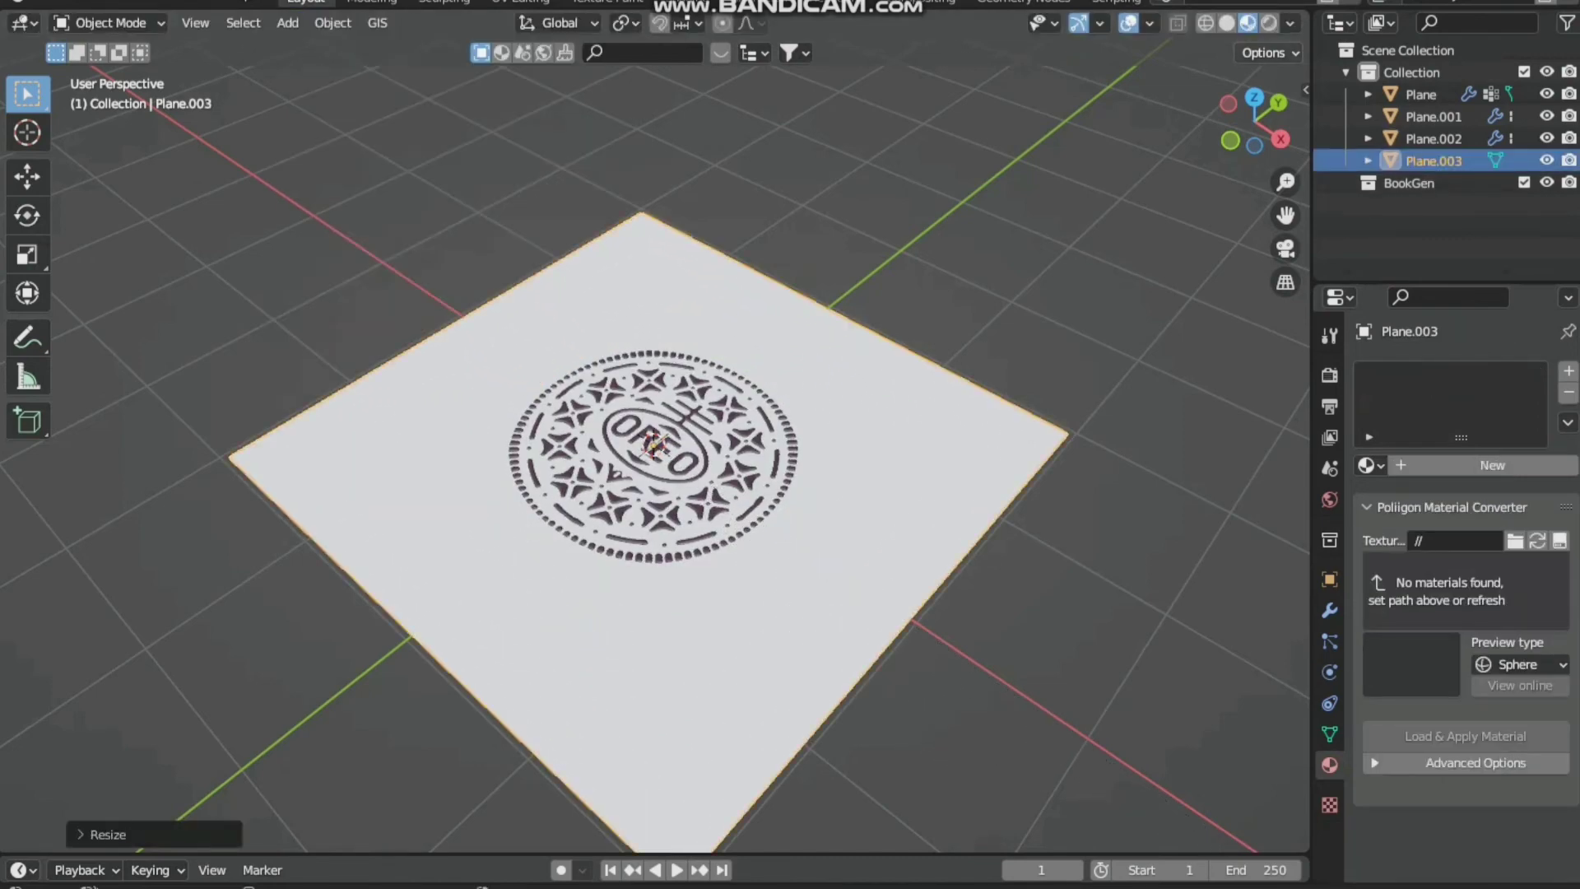
Lower the new plane along Z so the cookie sits above it
key("g")
key("z")
key("Return")
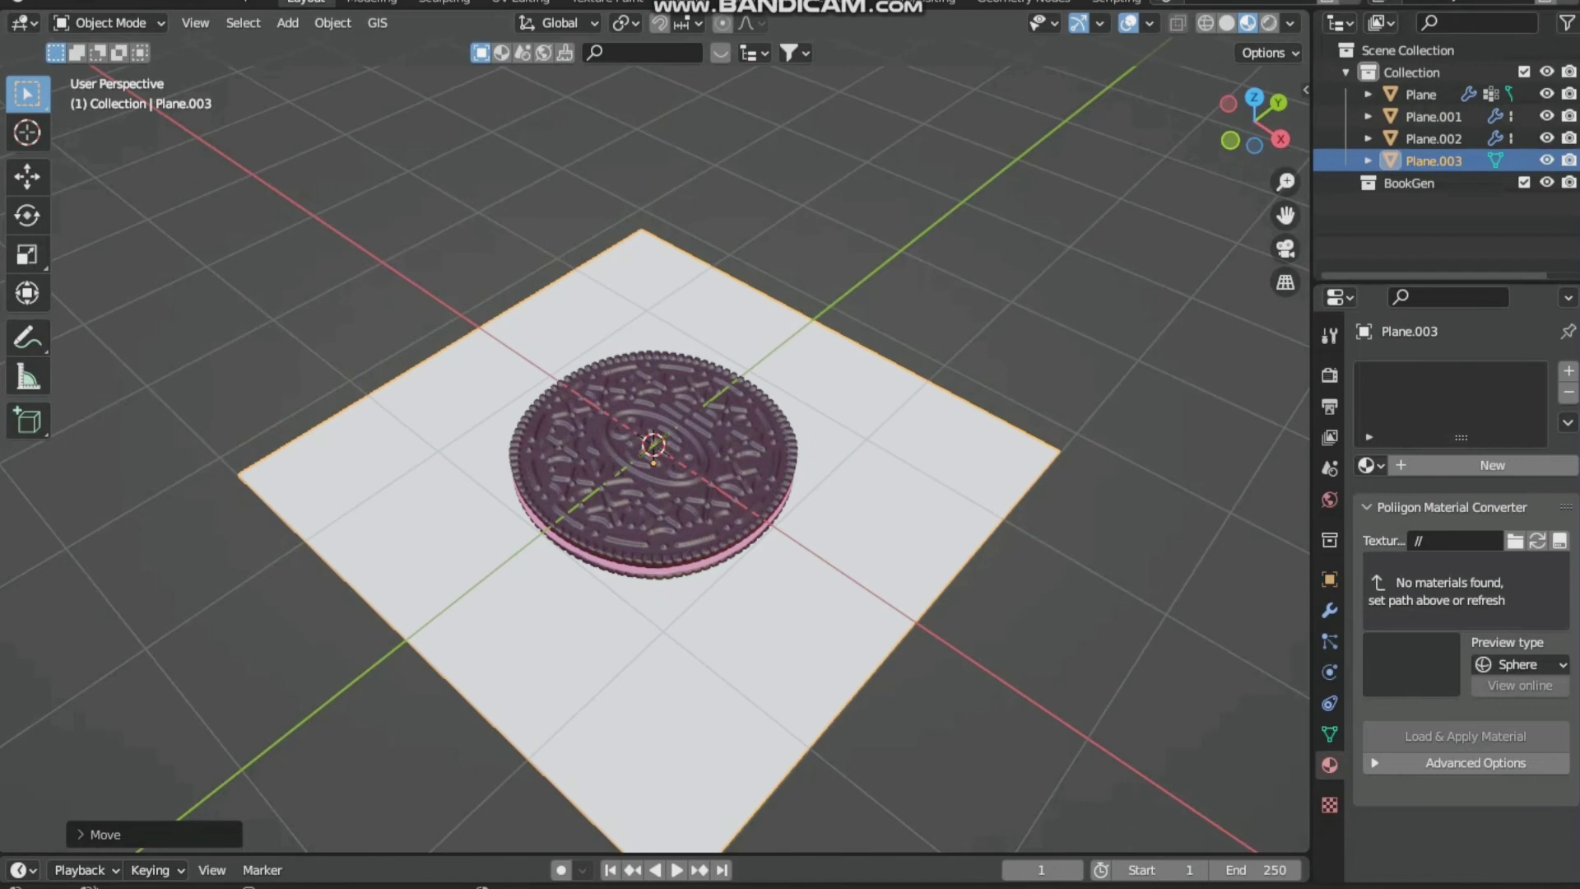
Add a camera to the scene and align it to the current view of the cookie
scroll(654, 461, "up", 2)
scroll(653, 461, "down", 2)
left_click(287, 22)
left_click(287, 22)
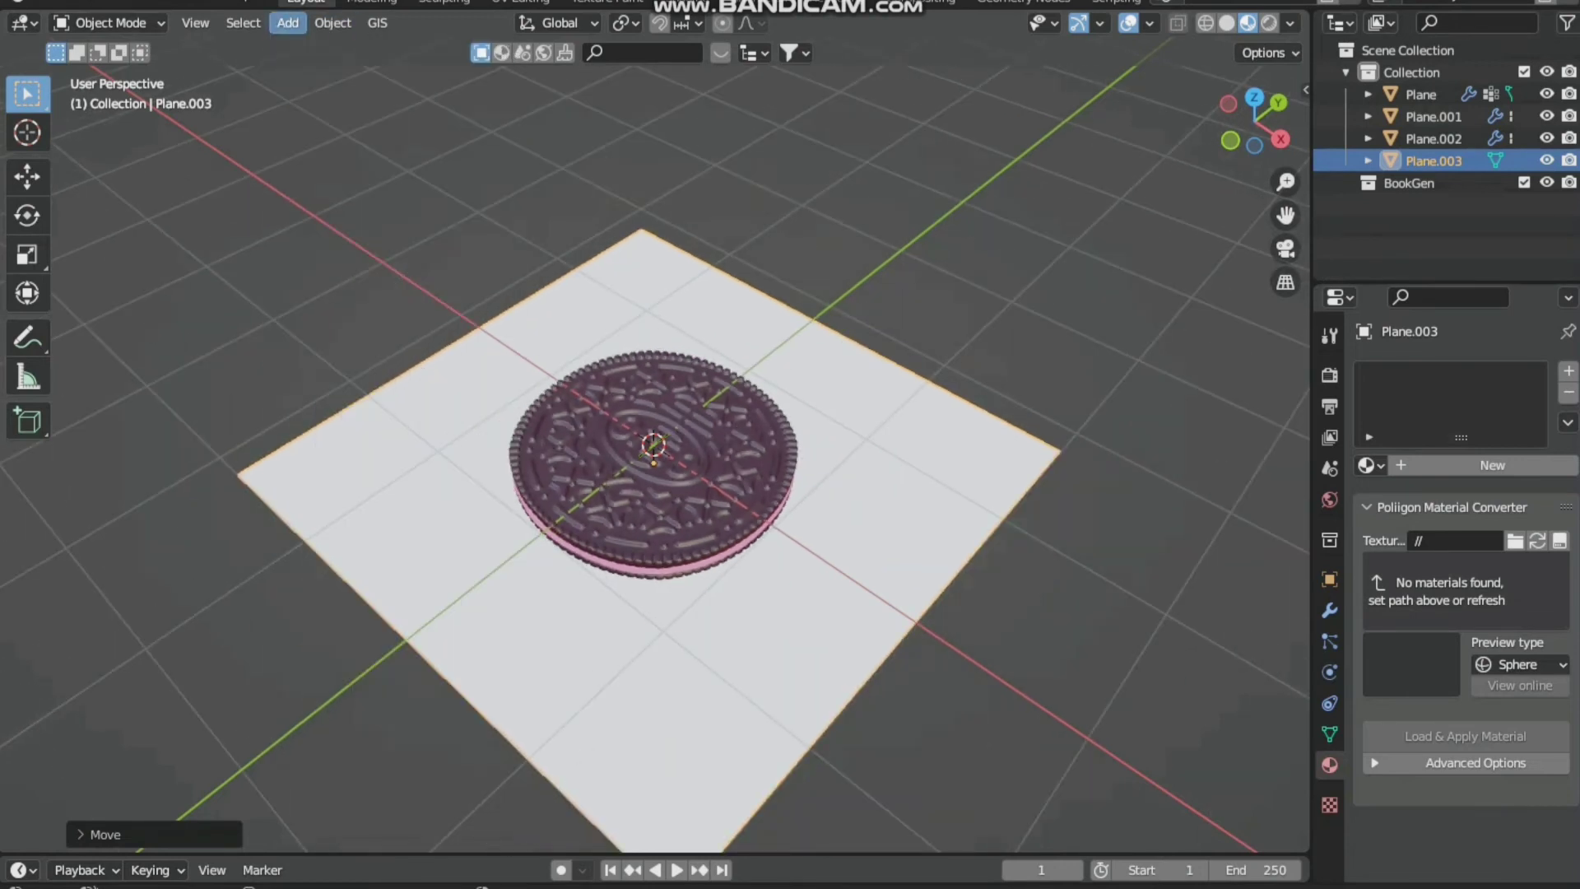
left_click(288, 22)
mouse_move(362, 368)
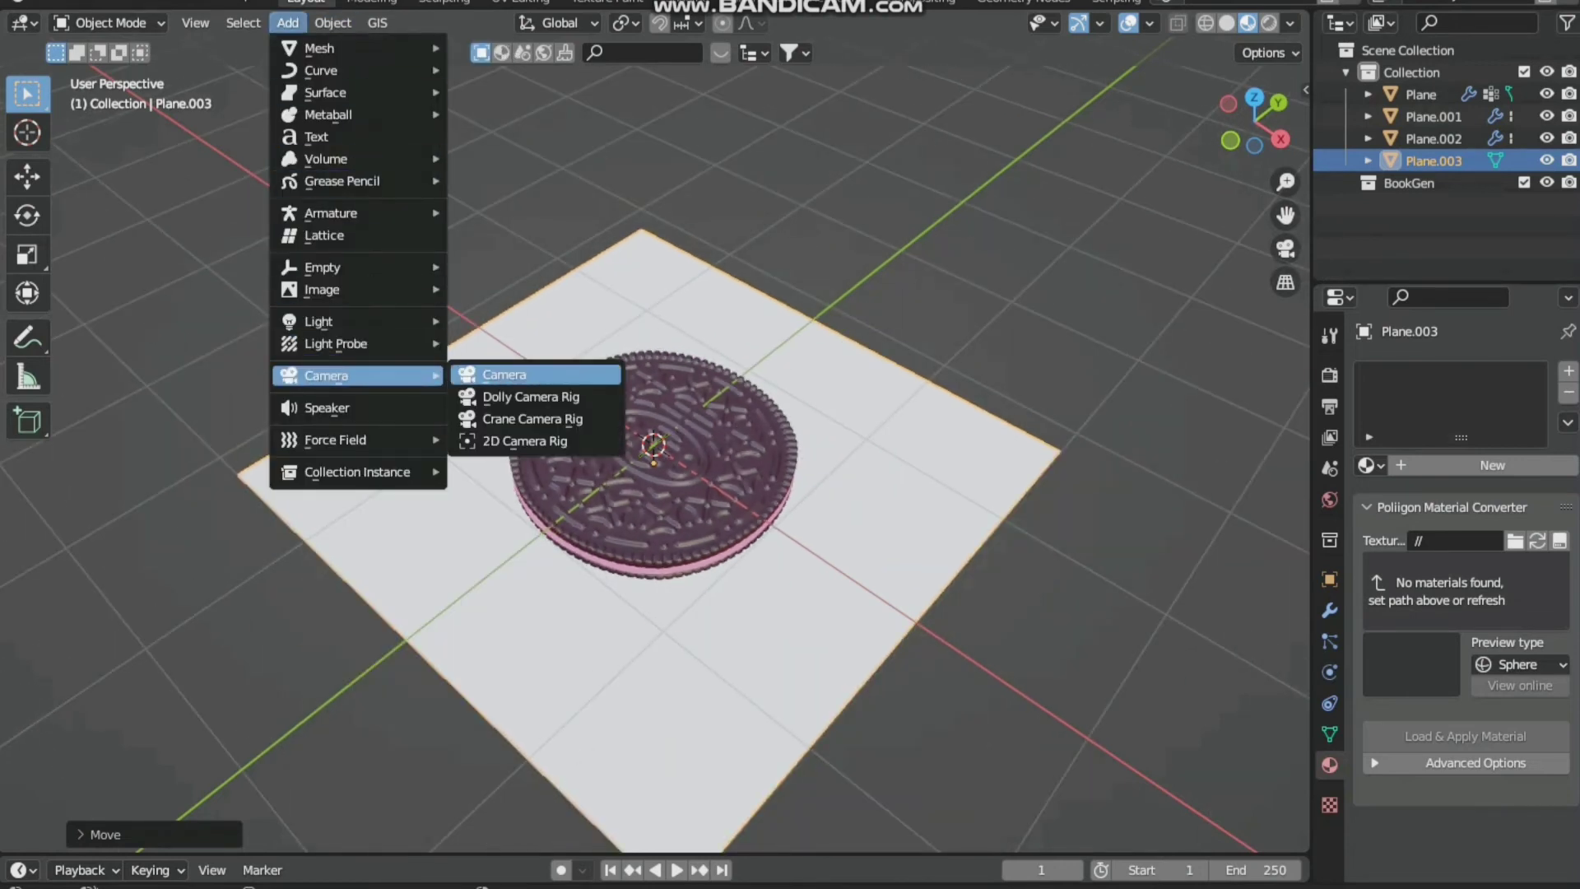
left_click(494, 375)
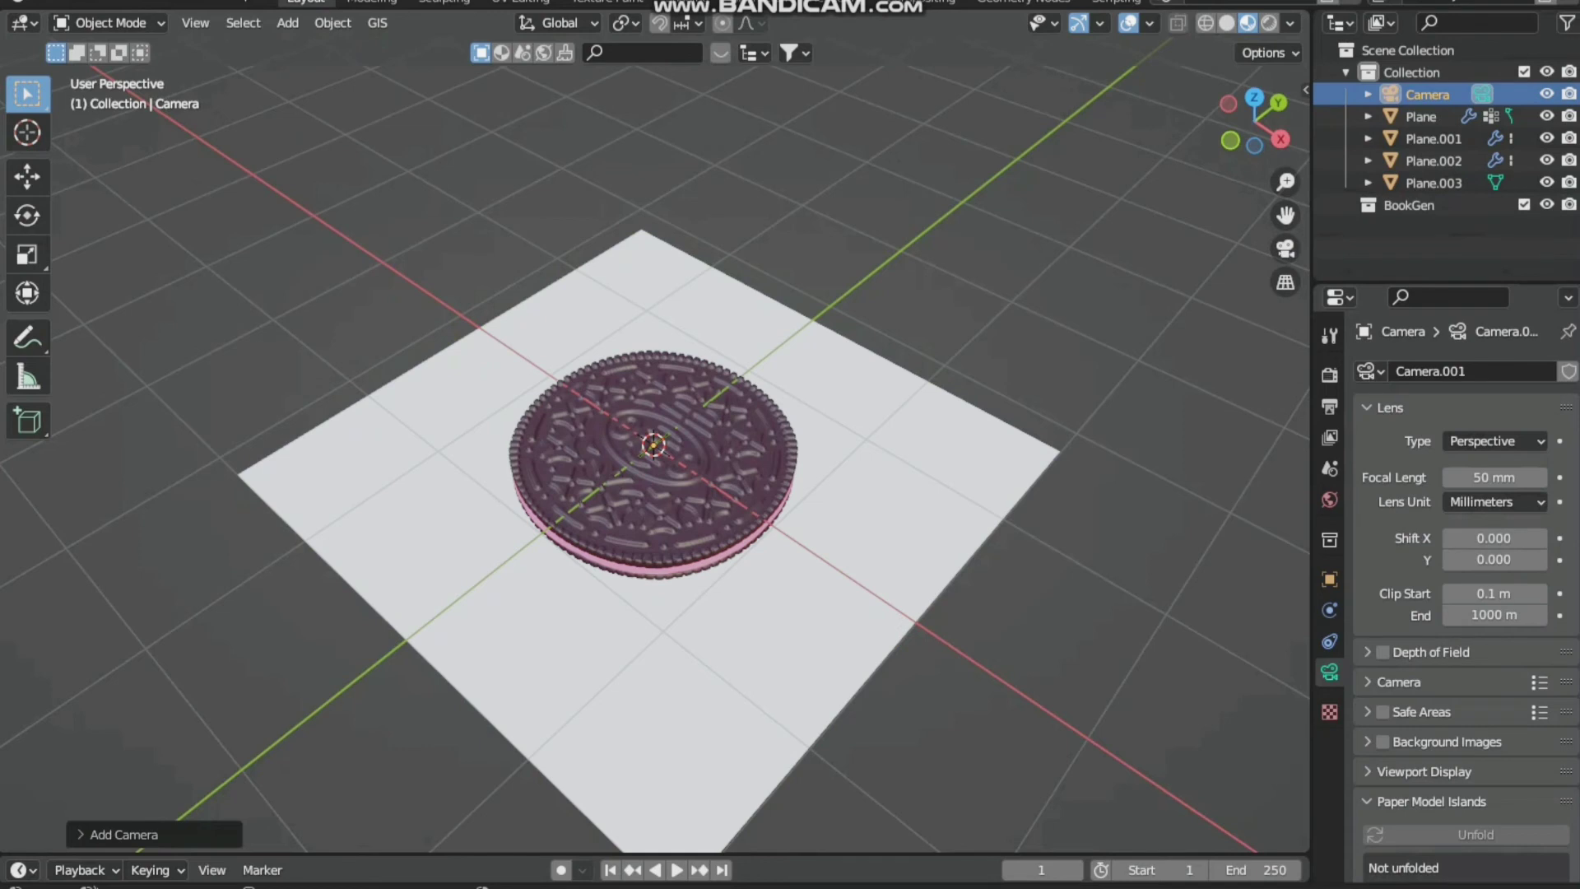
key("ctrl+alt+KP_0")
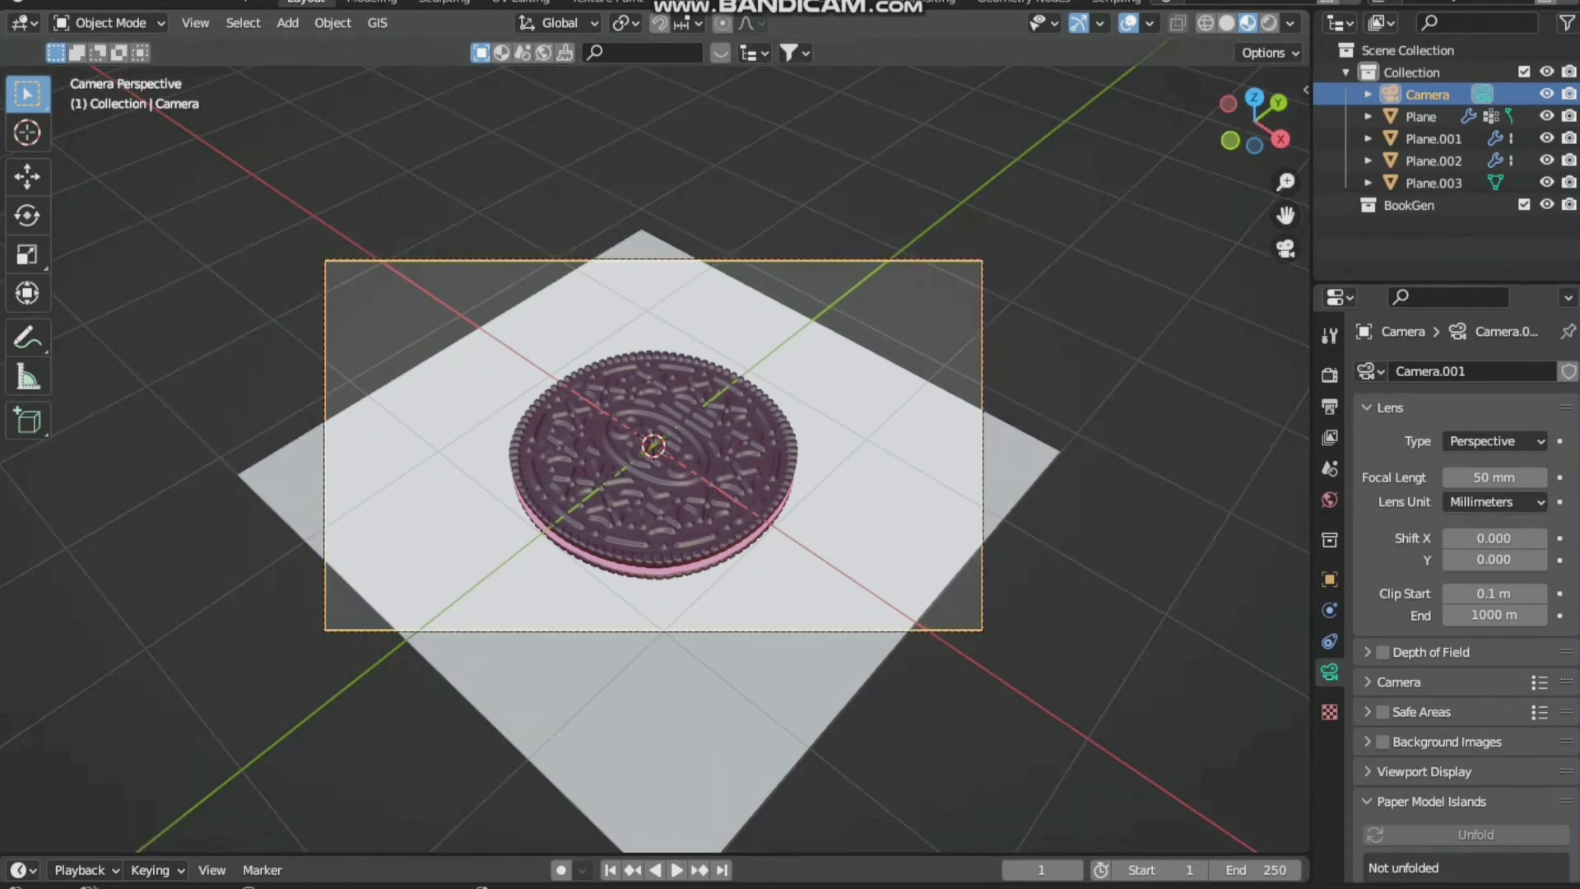
Scale up the ground plane until it fills the whole camera frame
left_click(852, 438)
key("s")
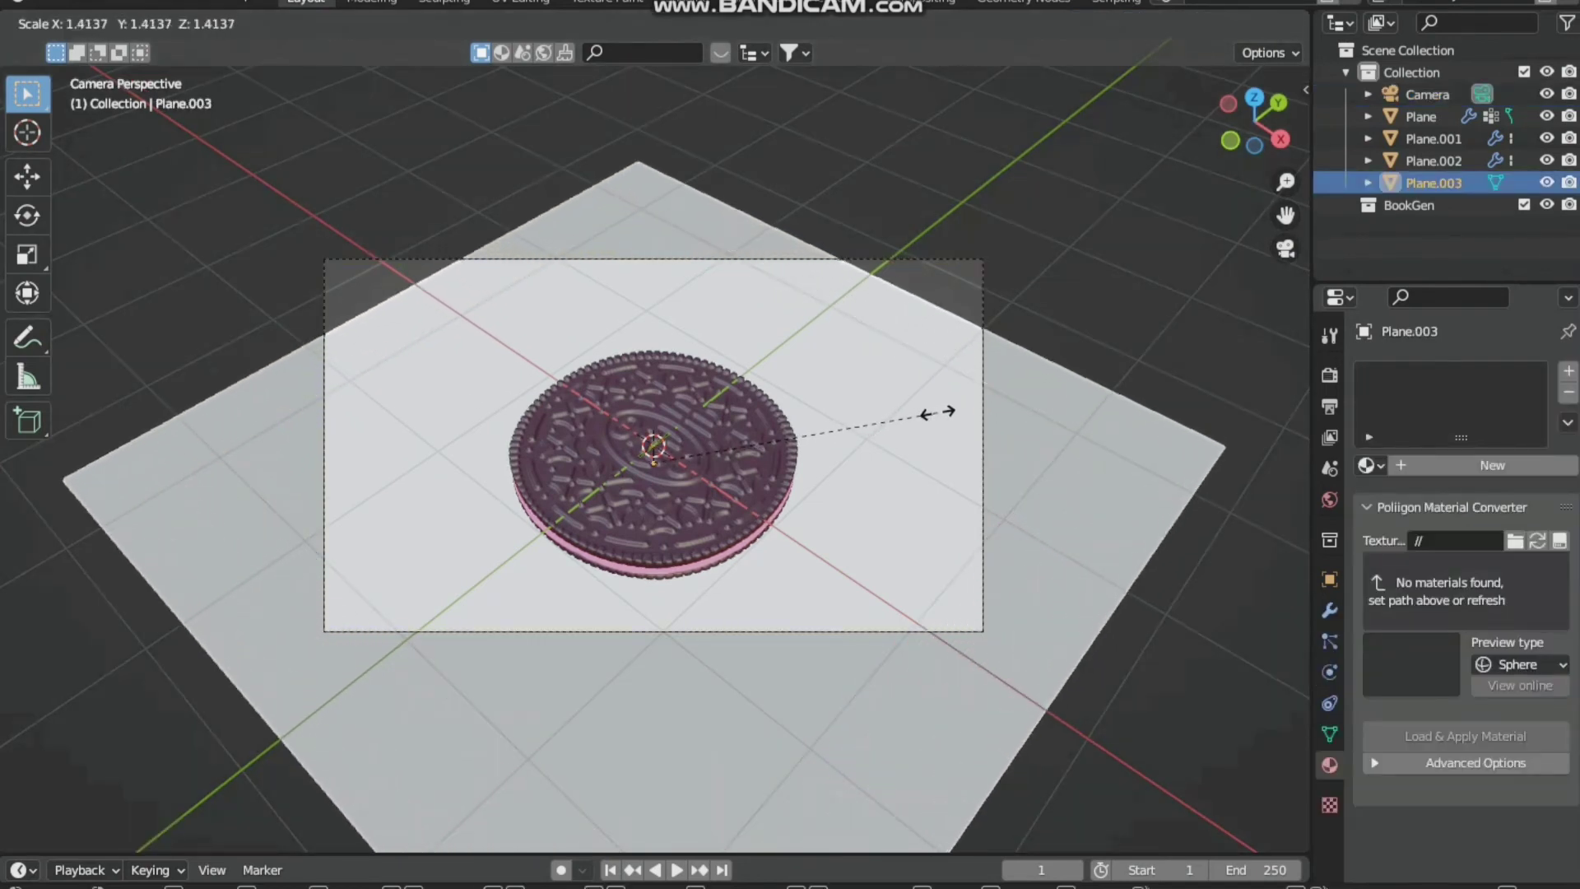
left_click(995, 387)
scroll(994, 387, "down", 2)
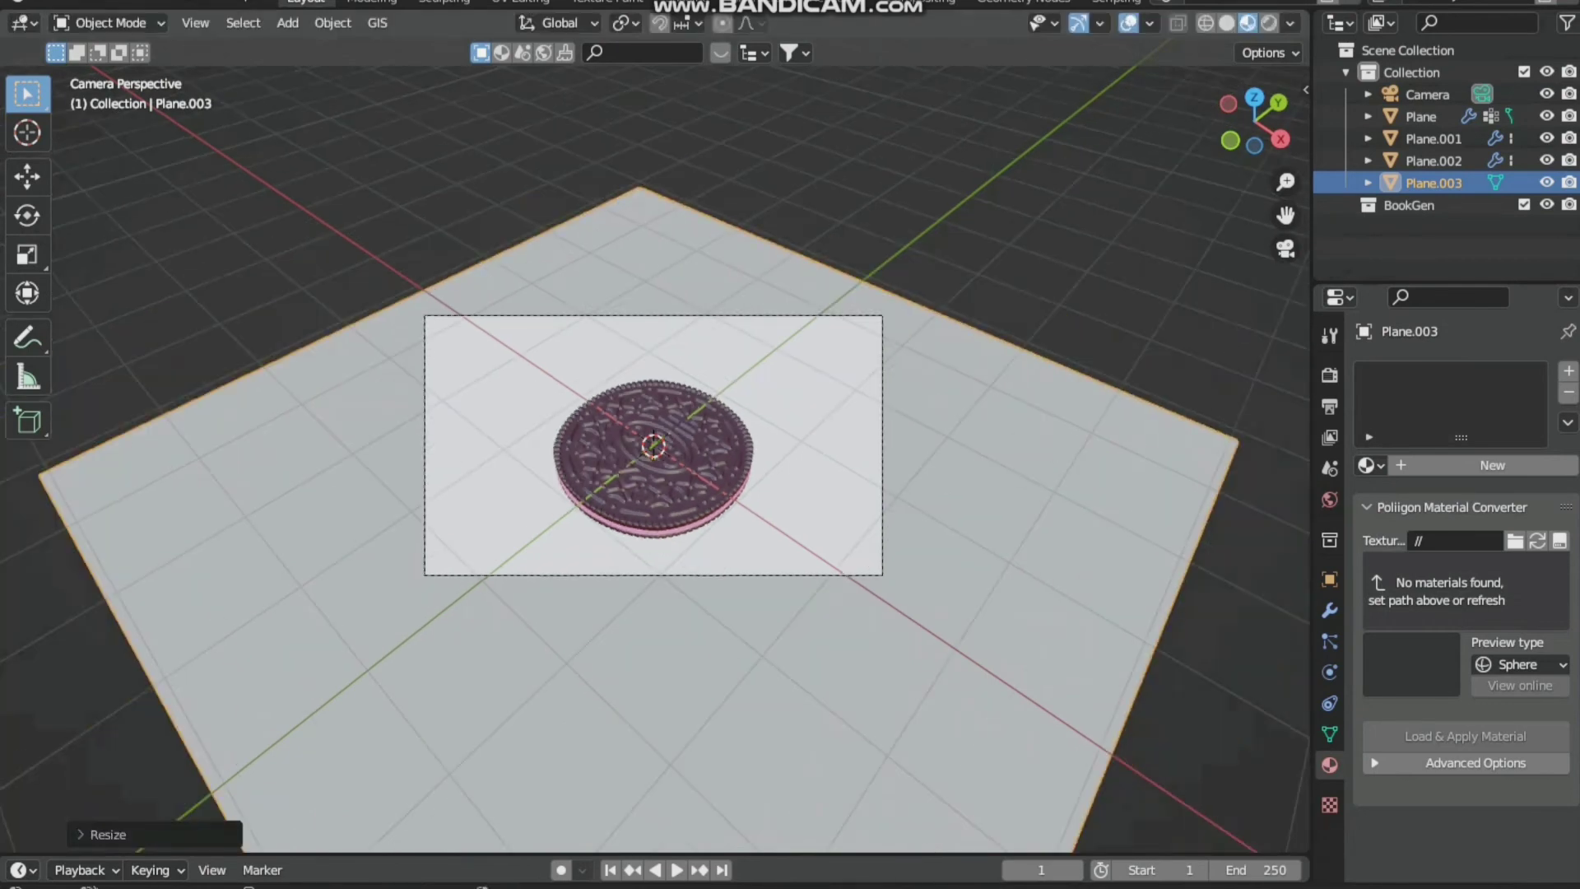
Give the ground plane a new material with a very dark purple-grey base colour
left_click(1493, 465)
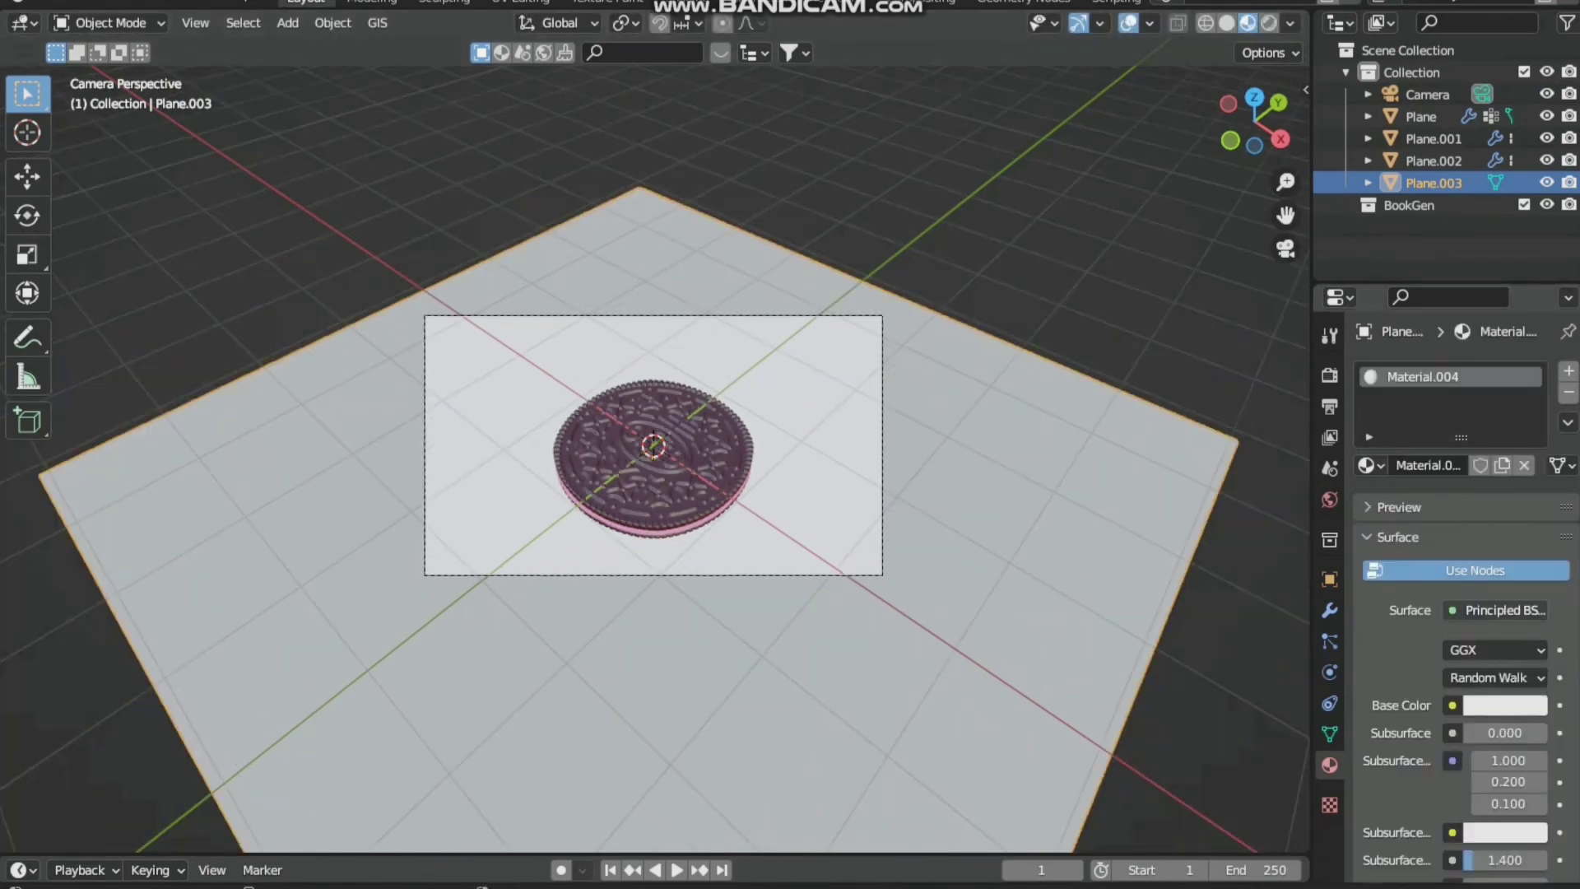
left_click(1506, 705)
left_click_drag(1433, 468, 1451, 468)
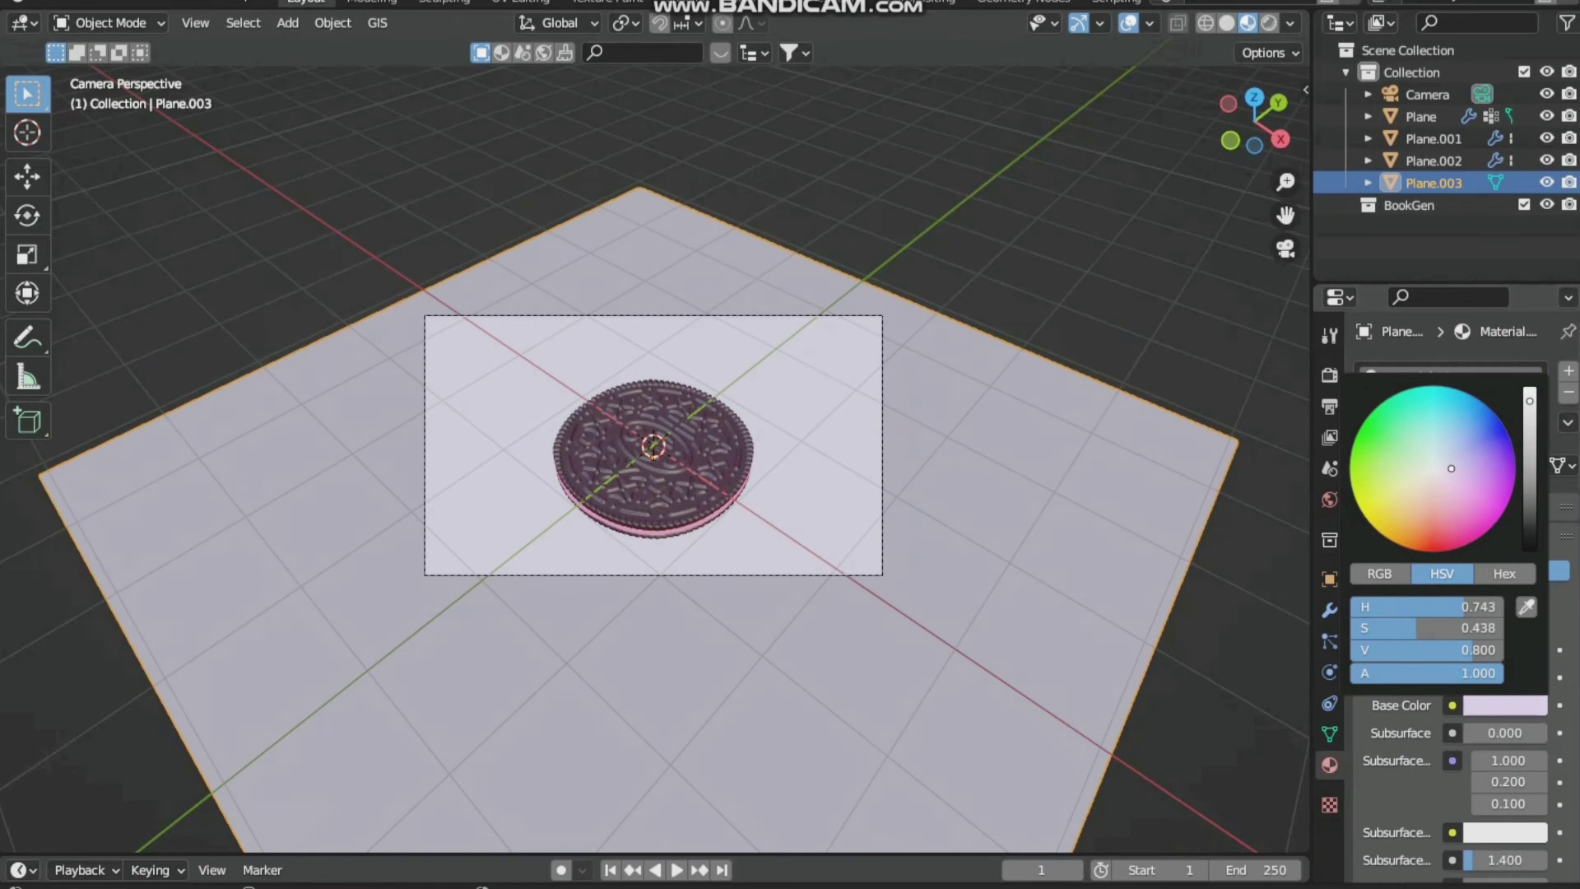
left_click_drag(1530, 402, 1530, 529)
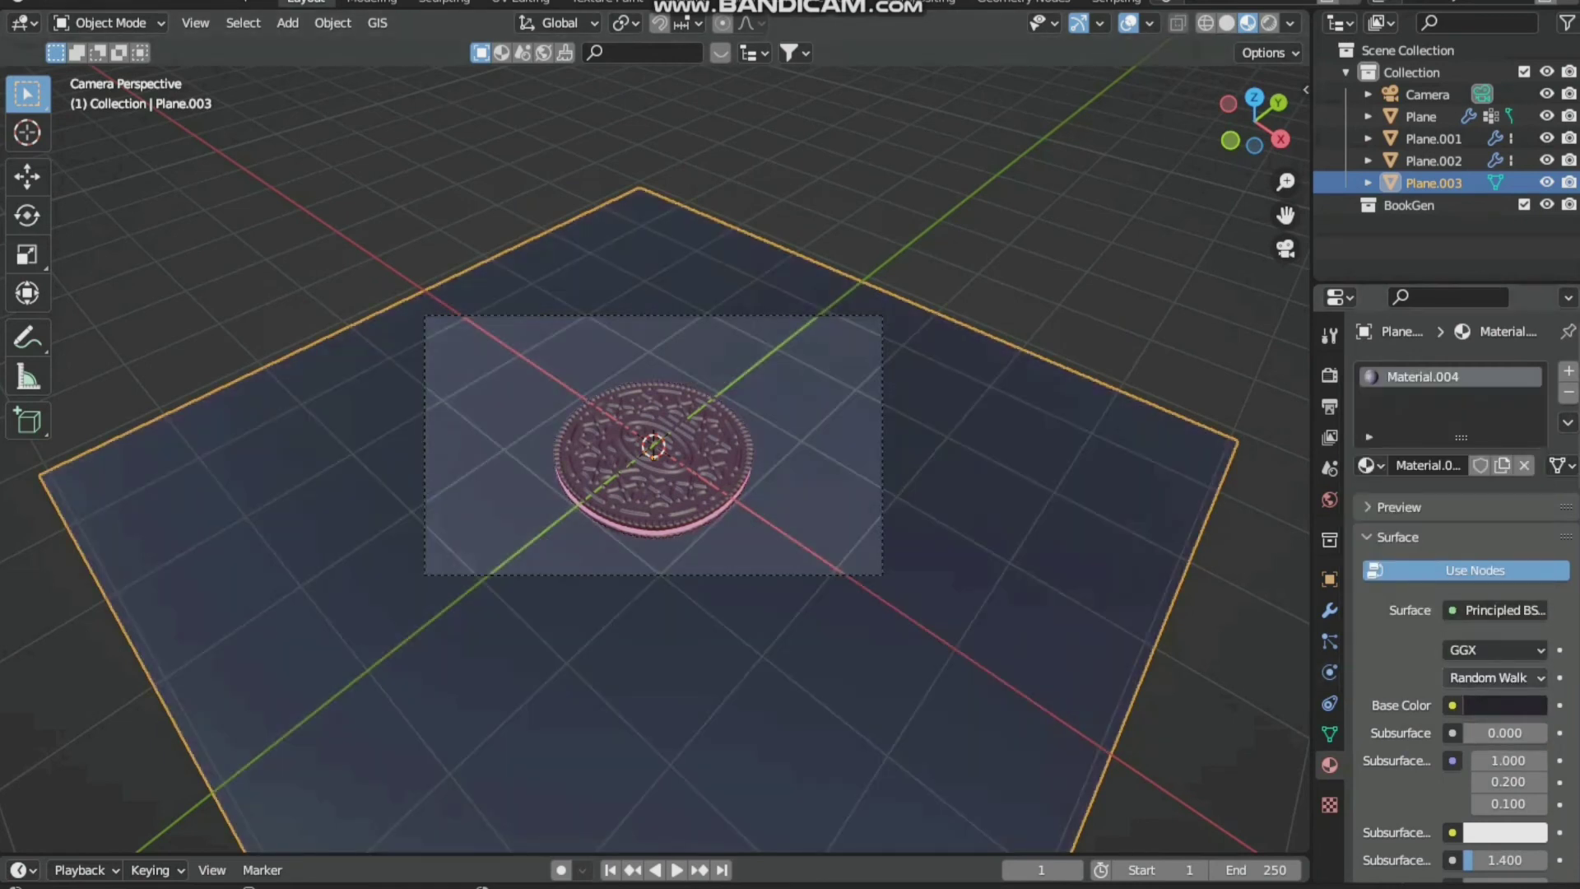
Set the ground material's Metallic to 0.779 and Roughness to 0.773
scroll(1508, 781, "down", 4)
left_click_drag(1508, 782, 1526, 782)
scroll(1506, 774, "down", 1)
scroll(1465, 592, "down", 4)
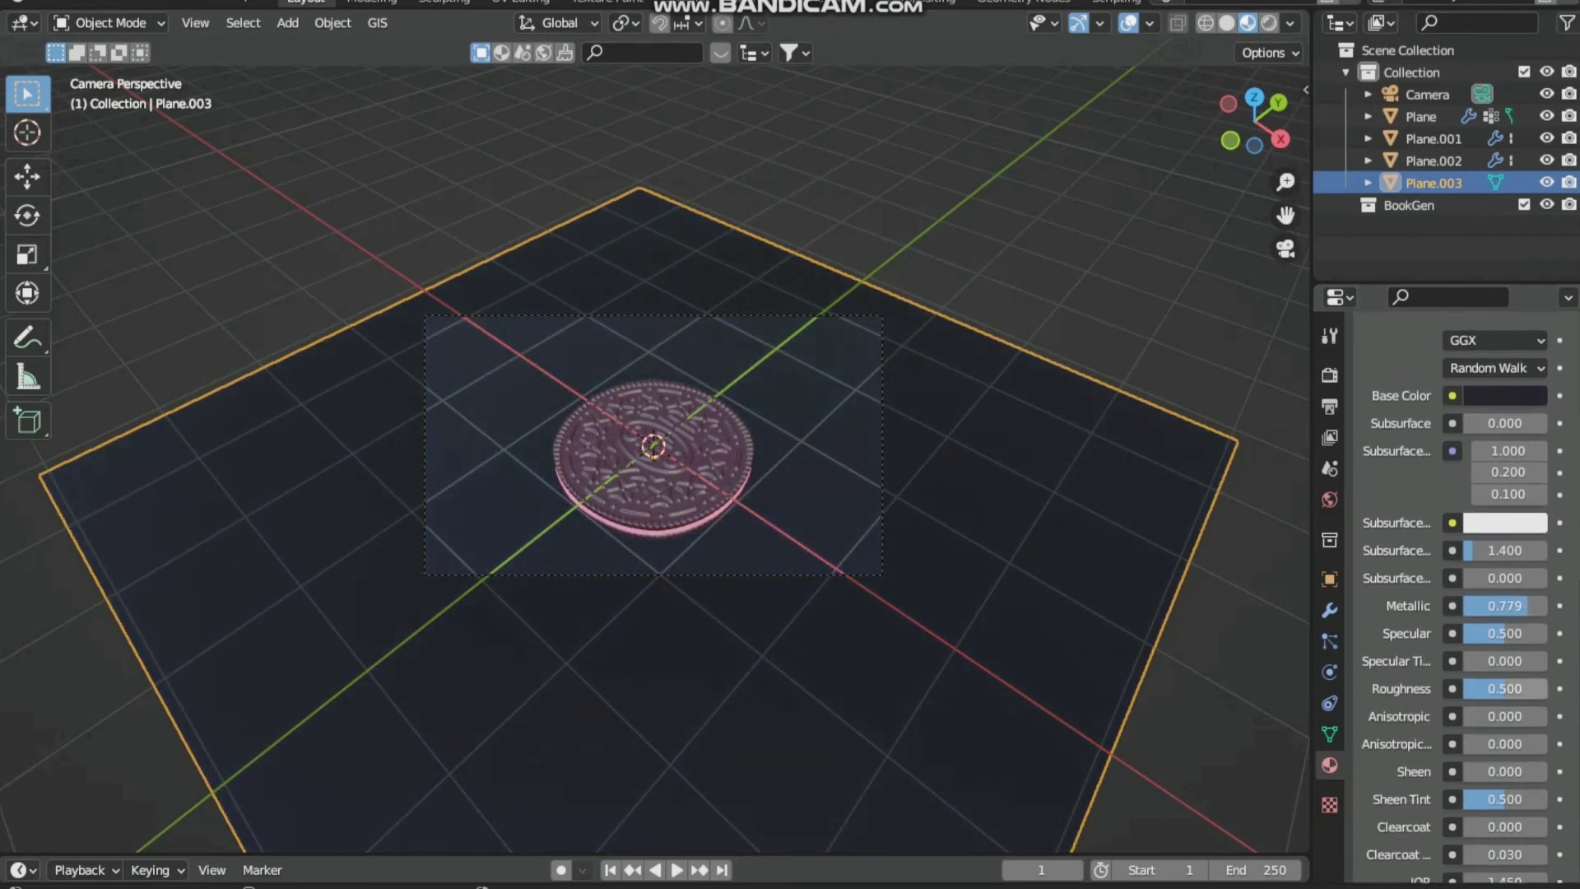
scroll(654, 445, "up", 1)
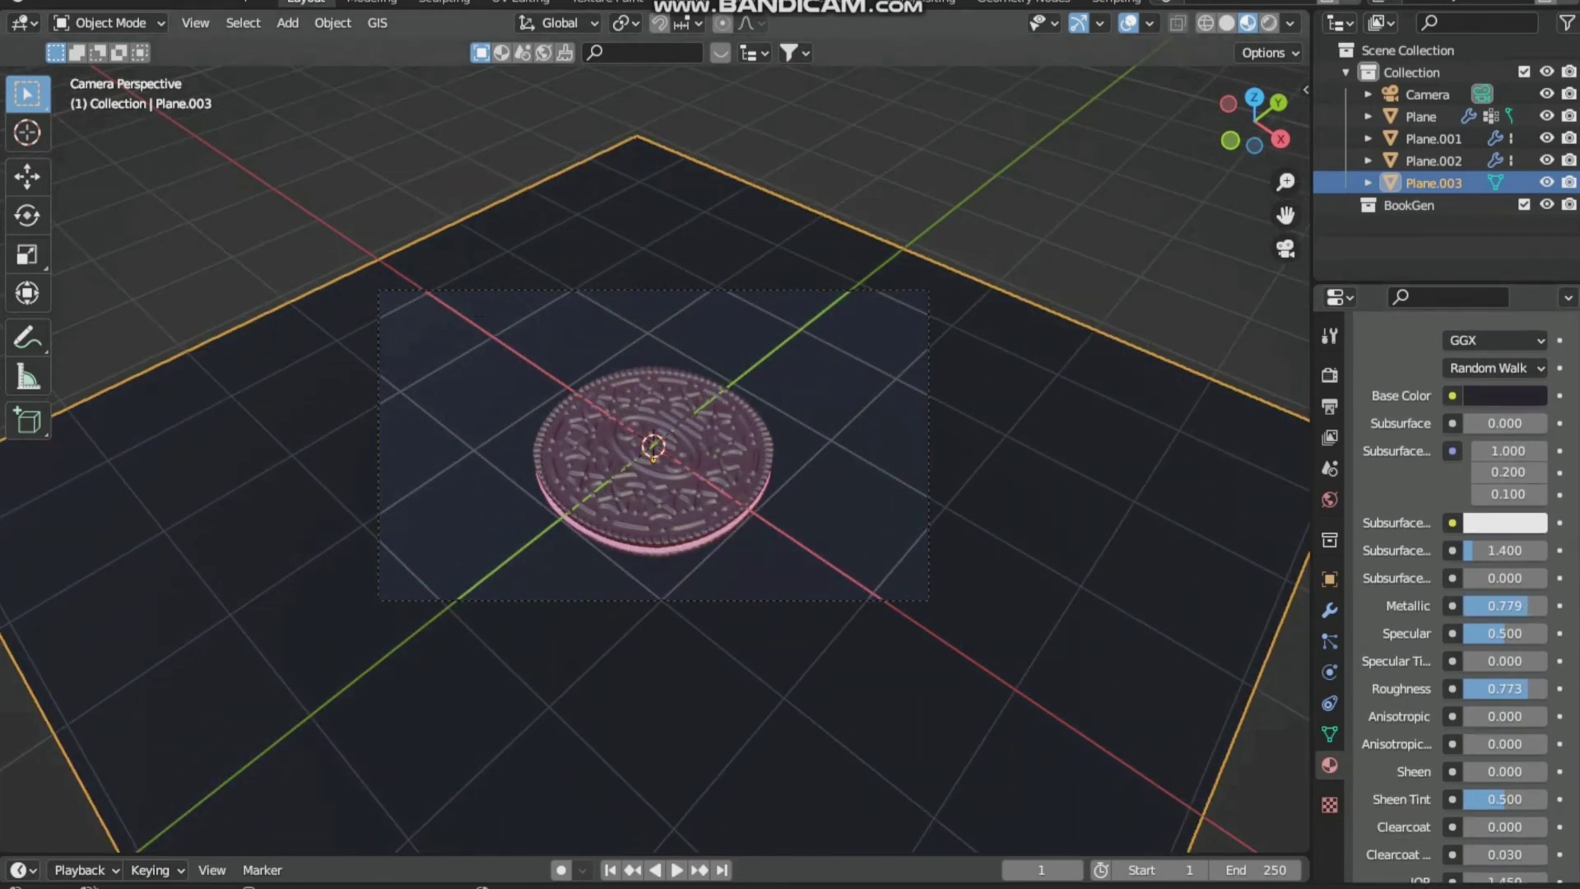
Set the render engine to Cycles and switch the viewport to Rendered shading
left_click(1329, 375)
scroll(1465, 576, "up", 3)
left_click(1510, 371)
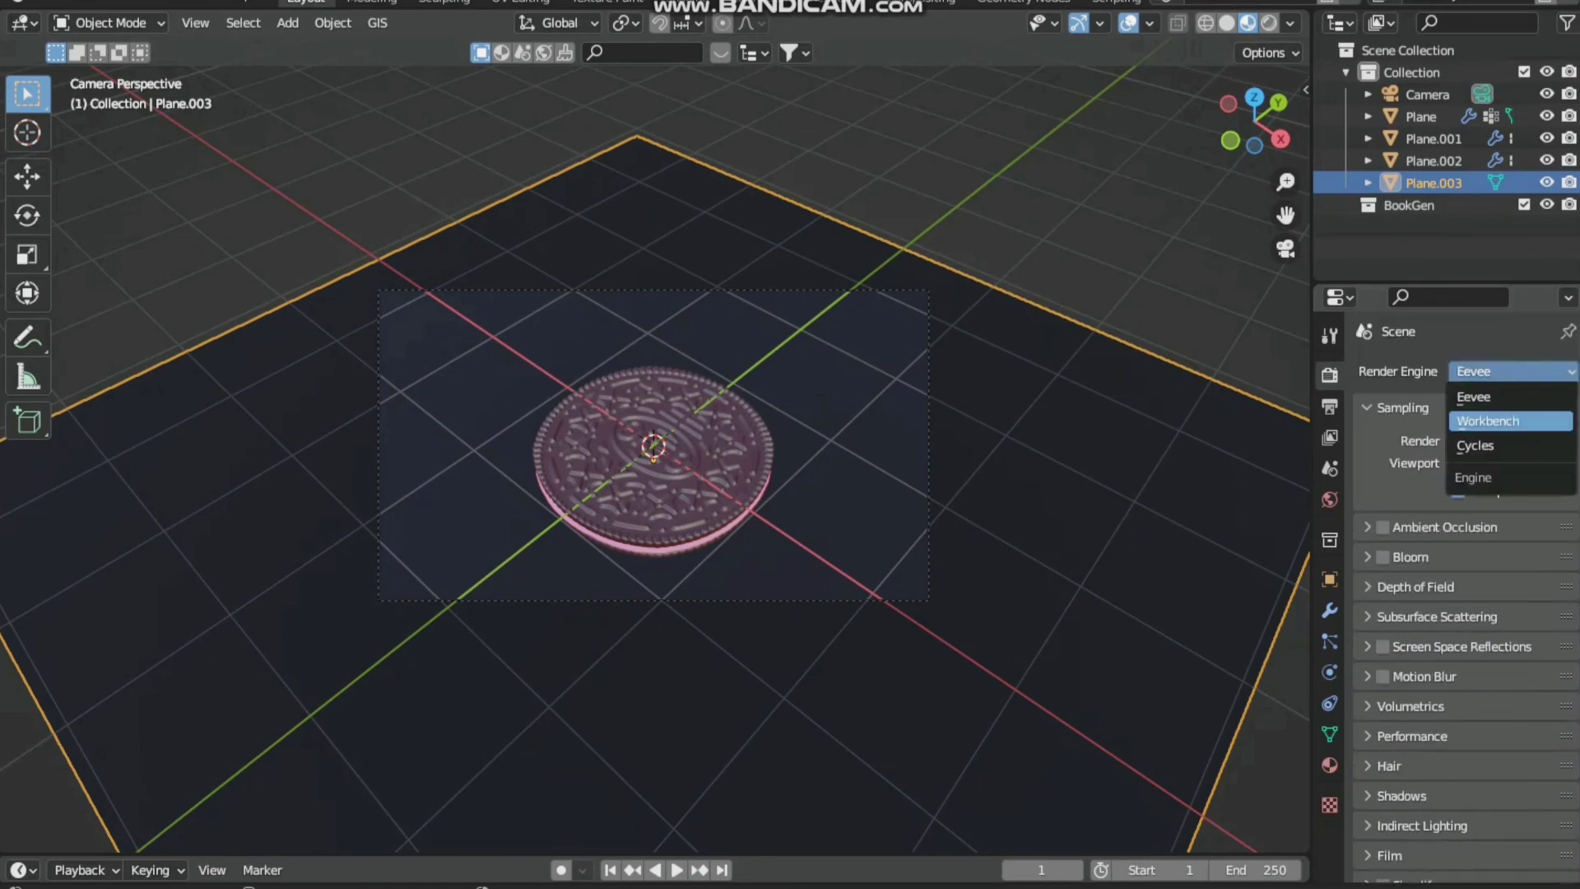
left_click(1490, 445)
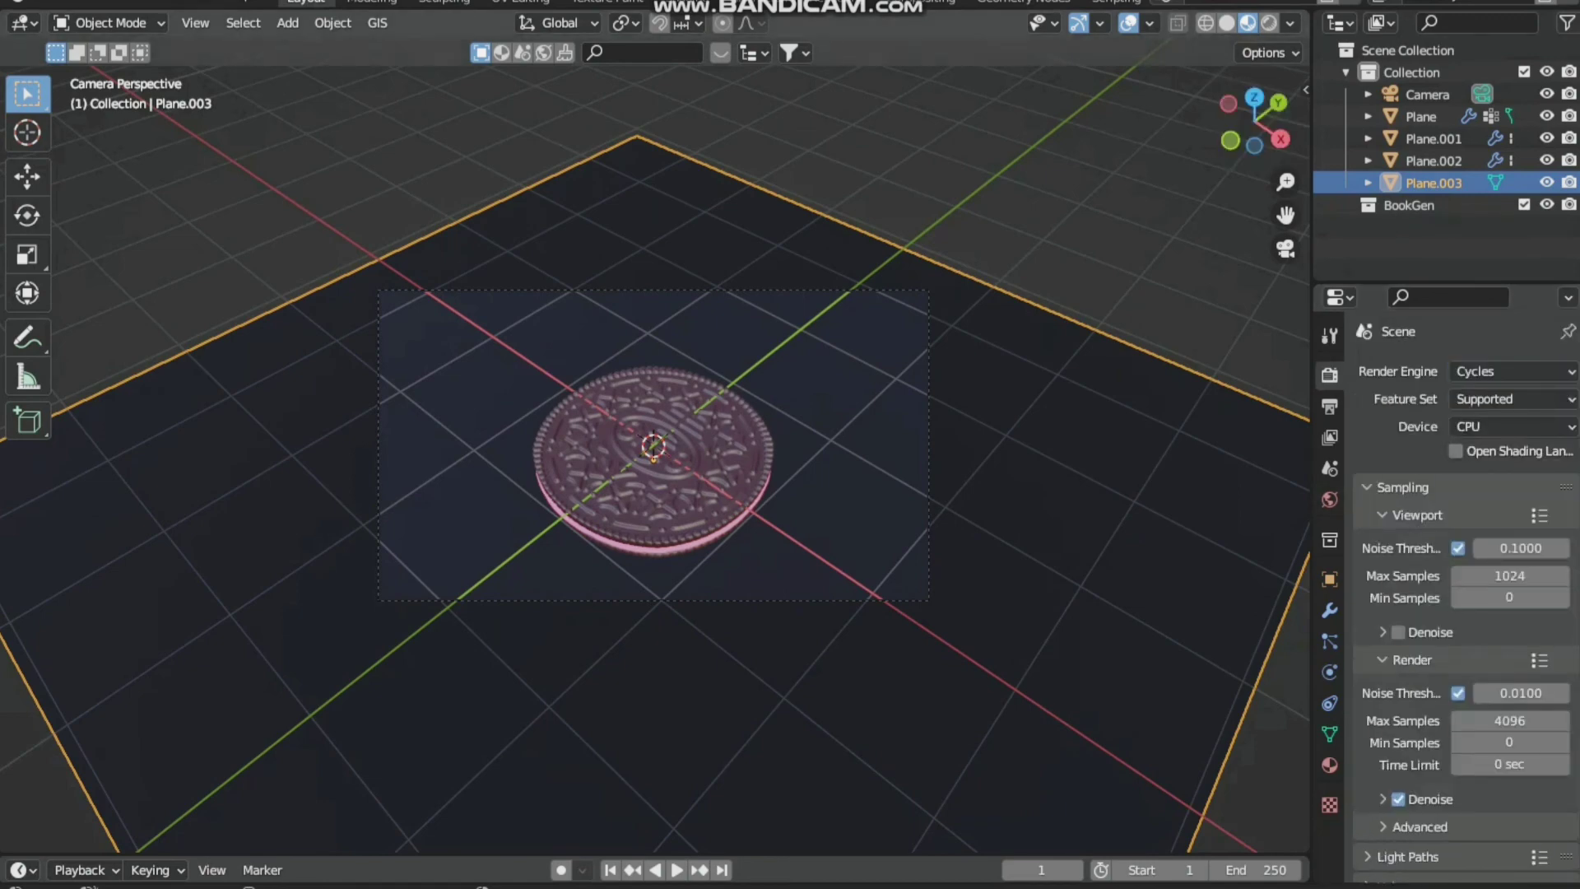
left_click(1269, 23)
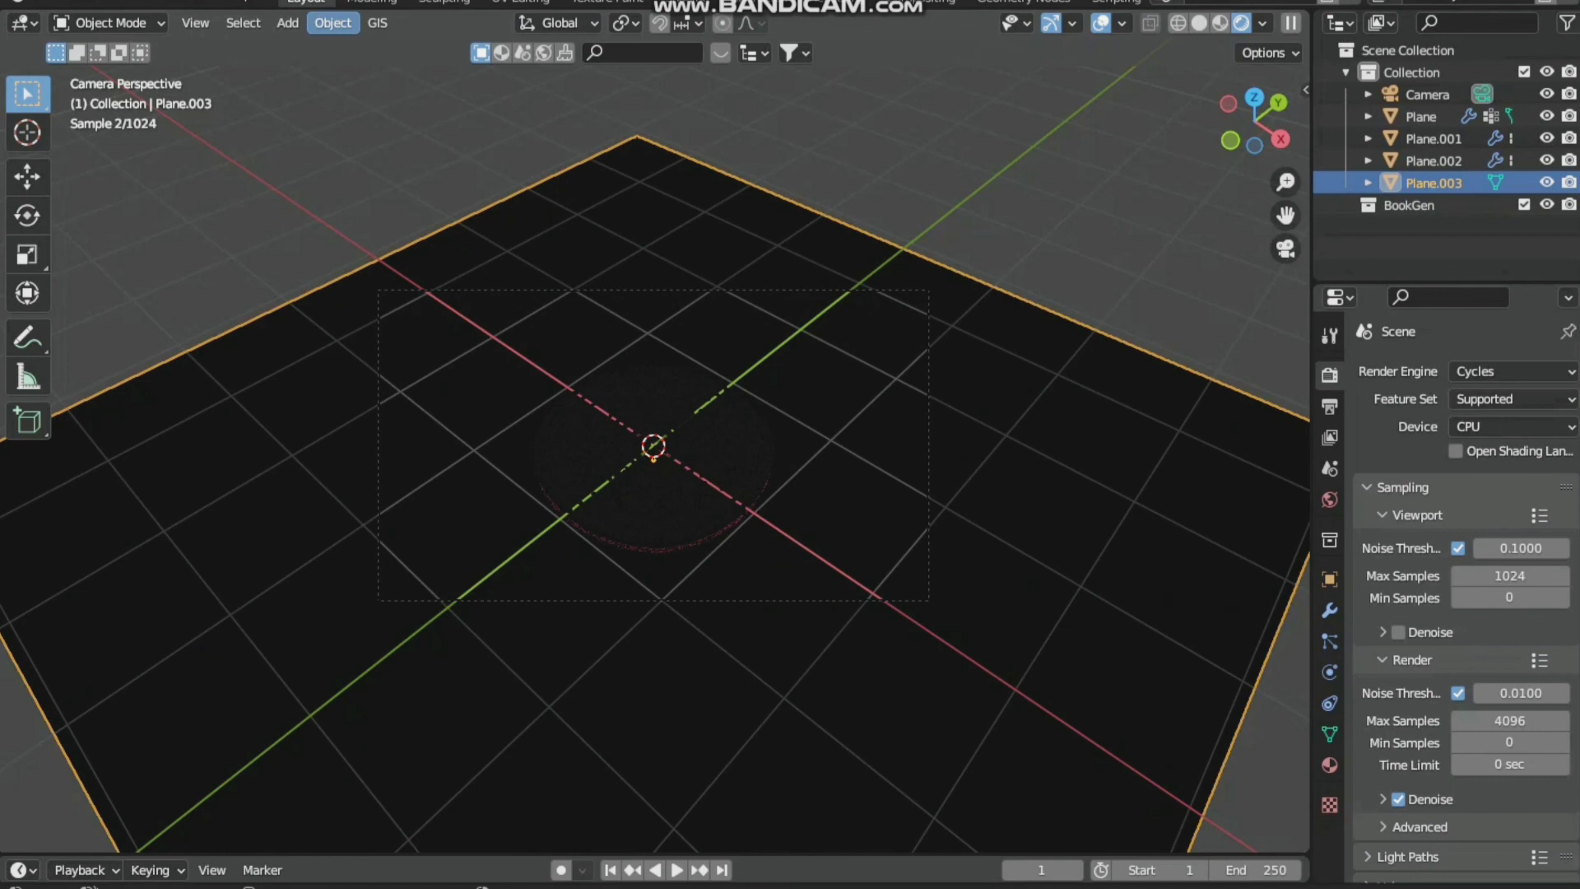
Add an Area light at the cookie's centre and scale it up until it extends past the cookie on all sides
left_click(287, 22)
mouse_move(354, 321)
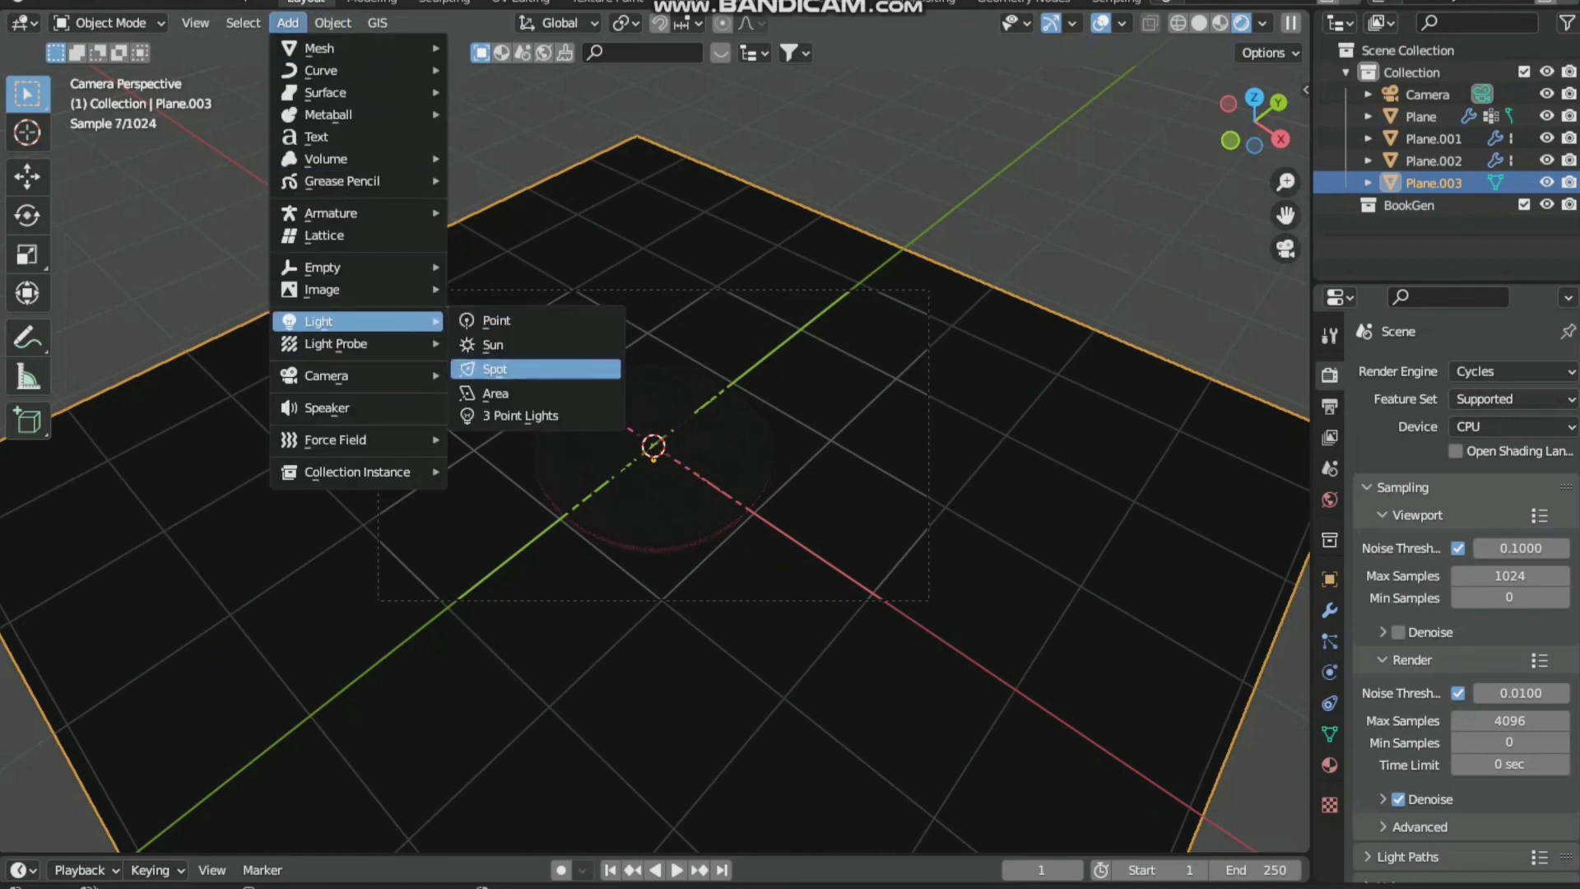
left_click(496, 393)
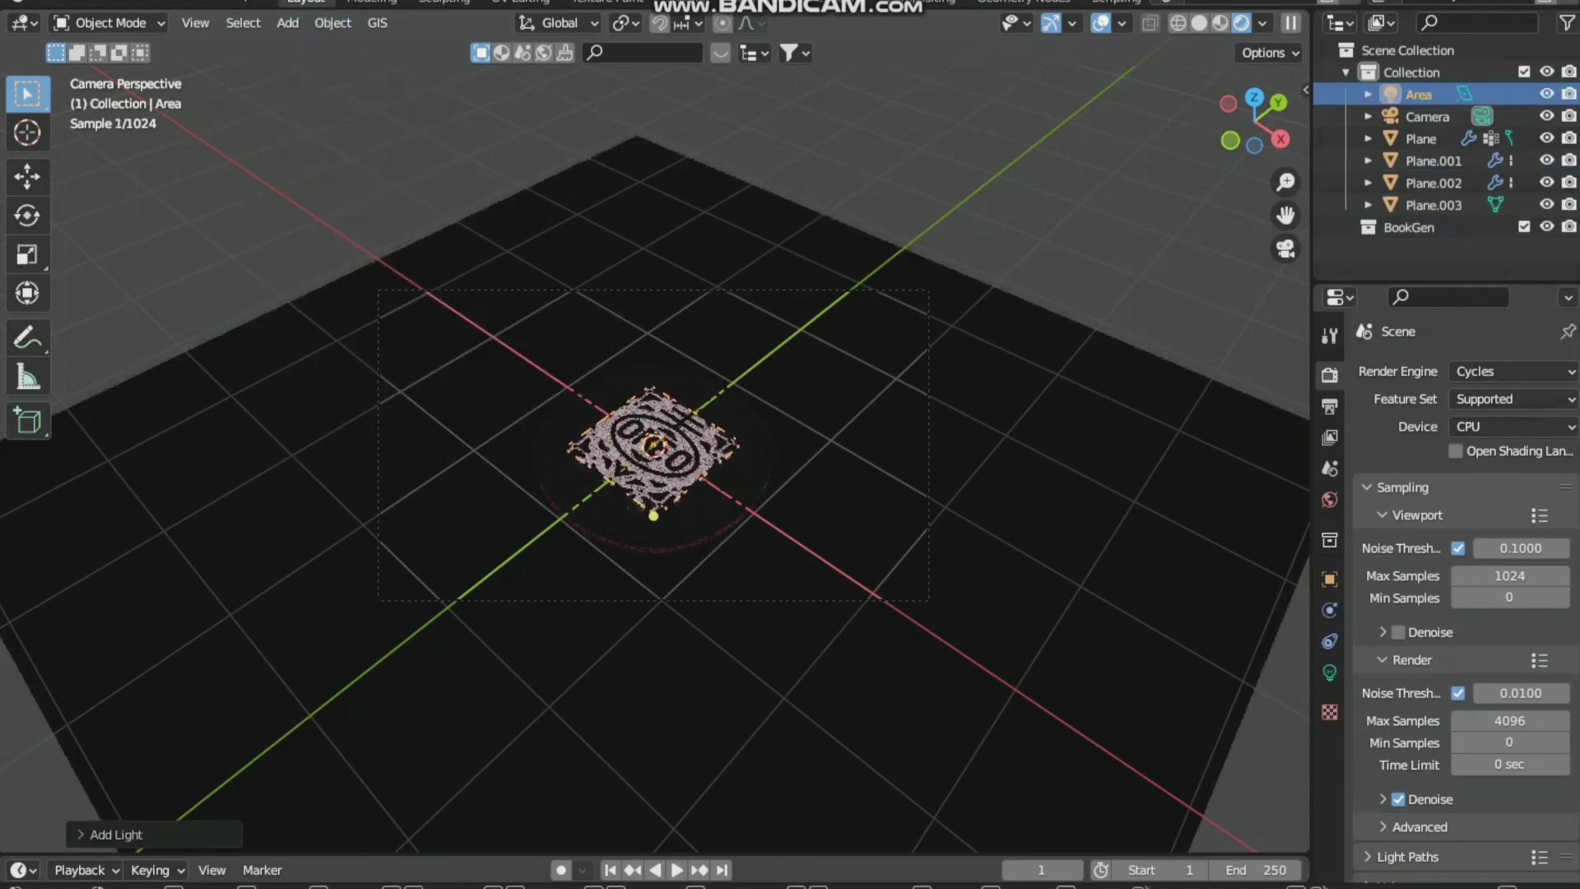
key("s")
key("Return")
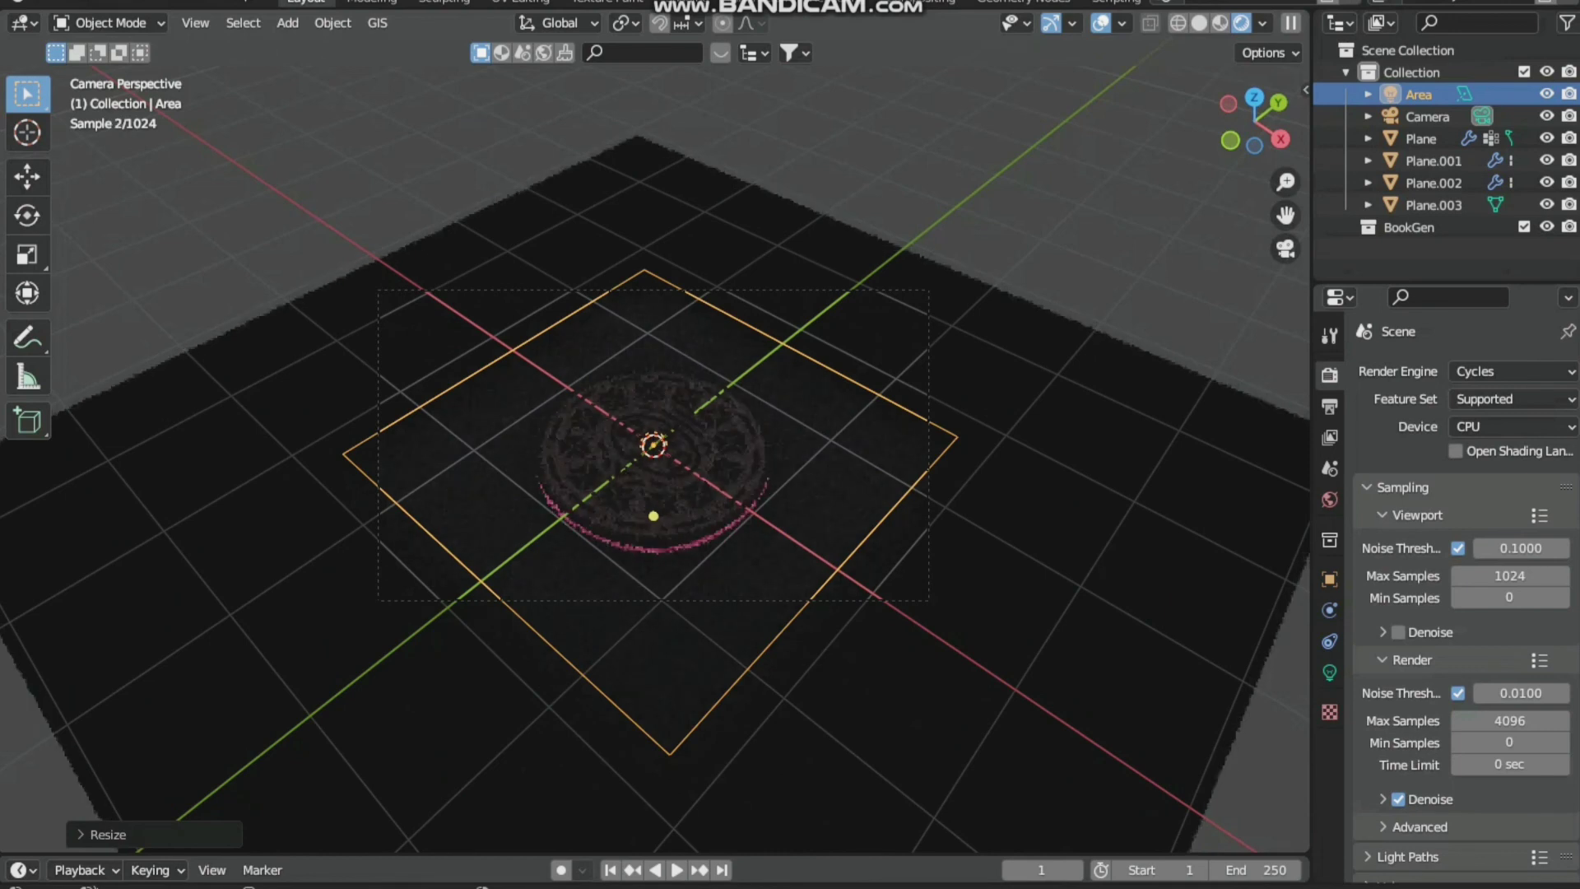
Raise the Area light straight up along the global Z axis until it is well above the cookie
key("g")
key("z")
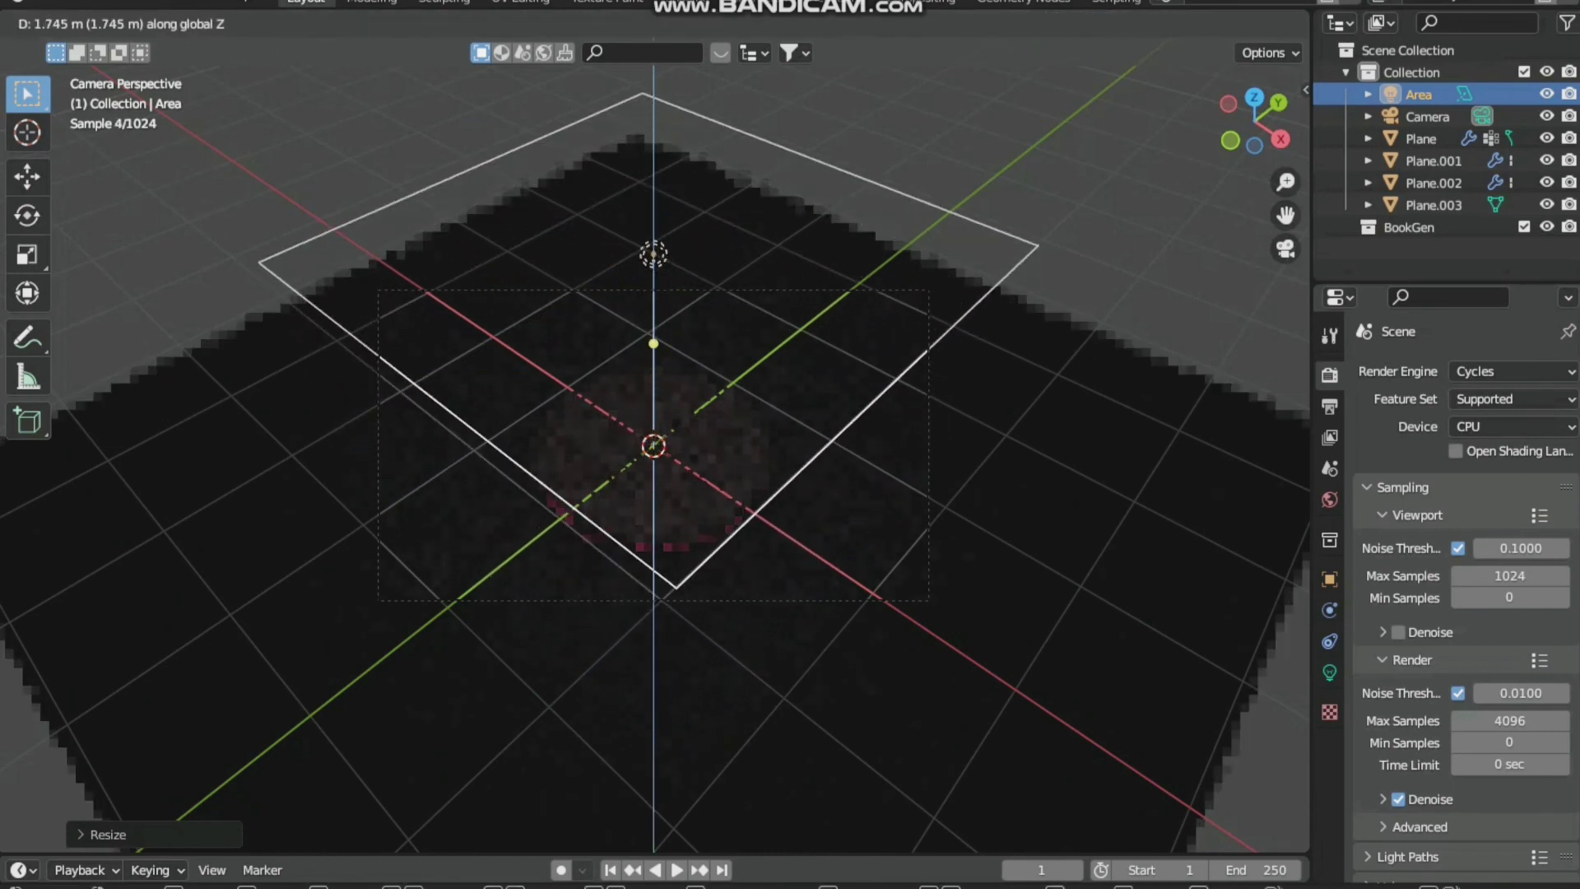
key("Return")
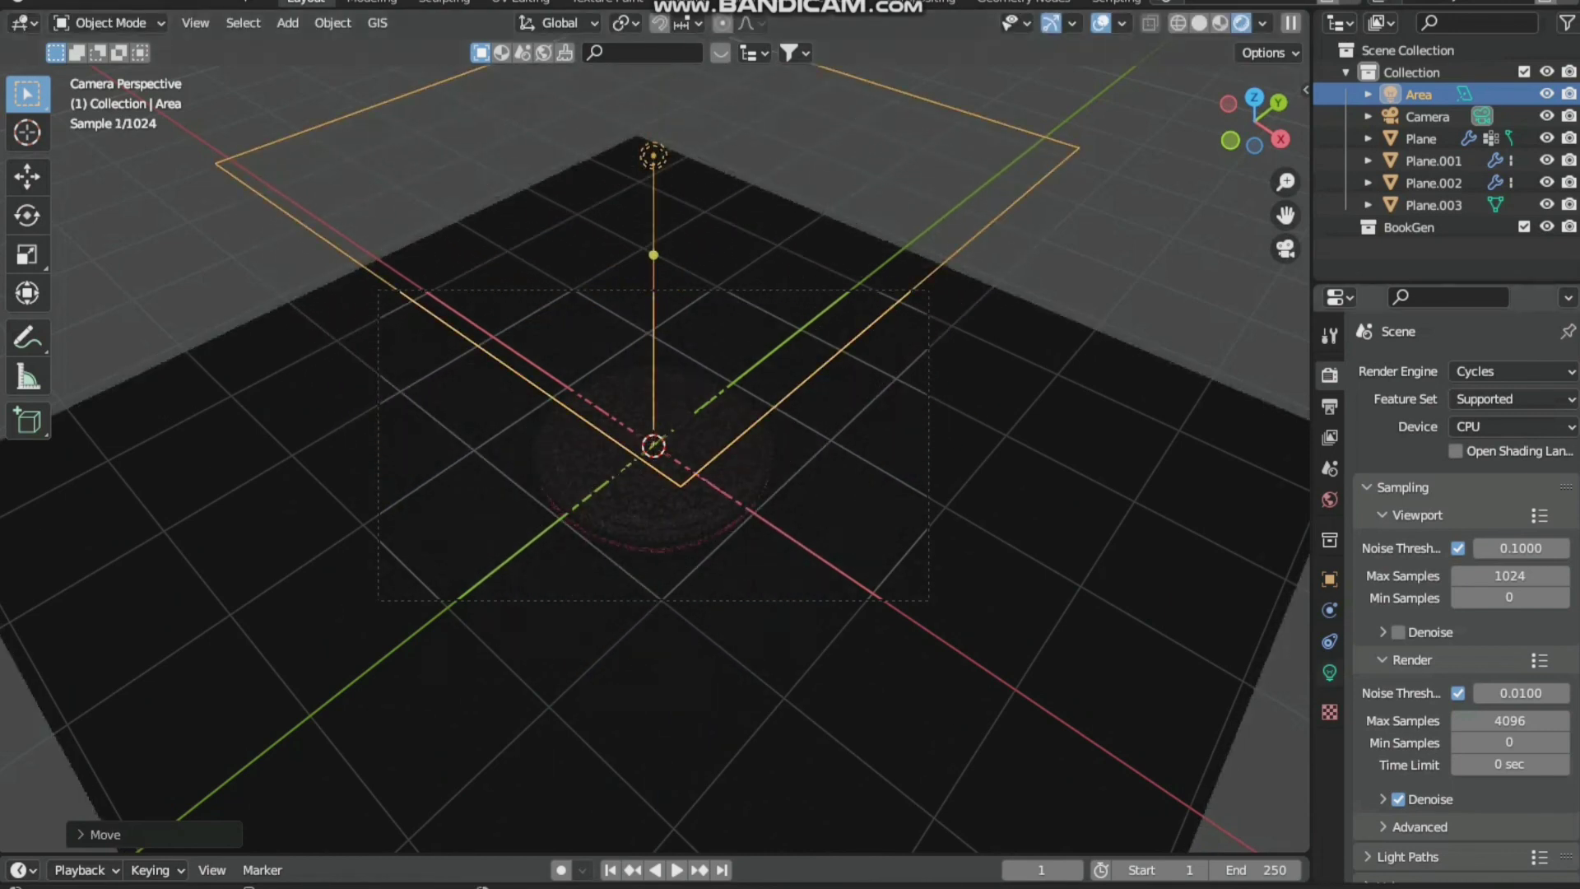
Set the Area light's Power to 100 W and tint its colour a very pale blue
left_click(1330, 673)
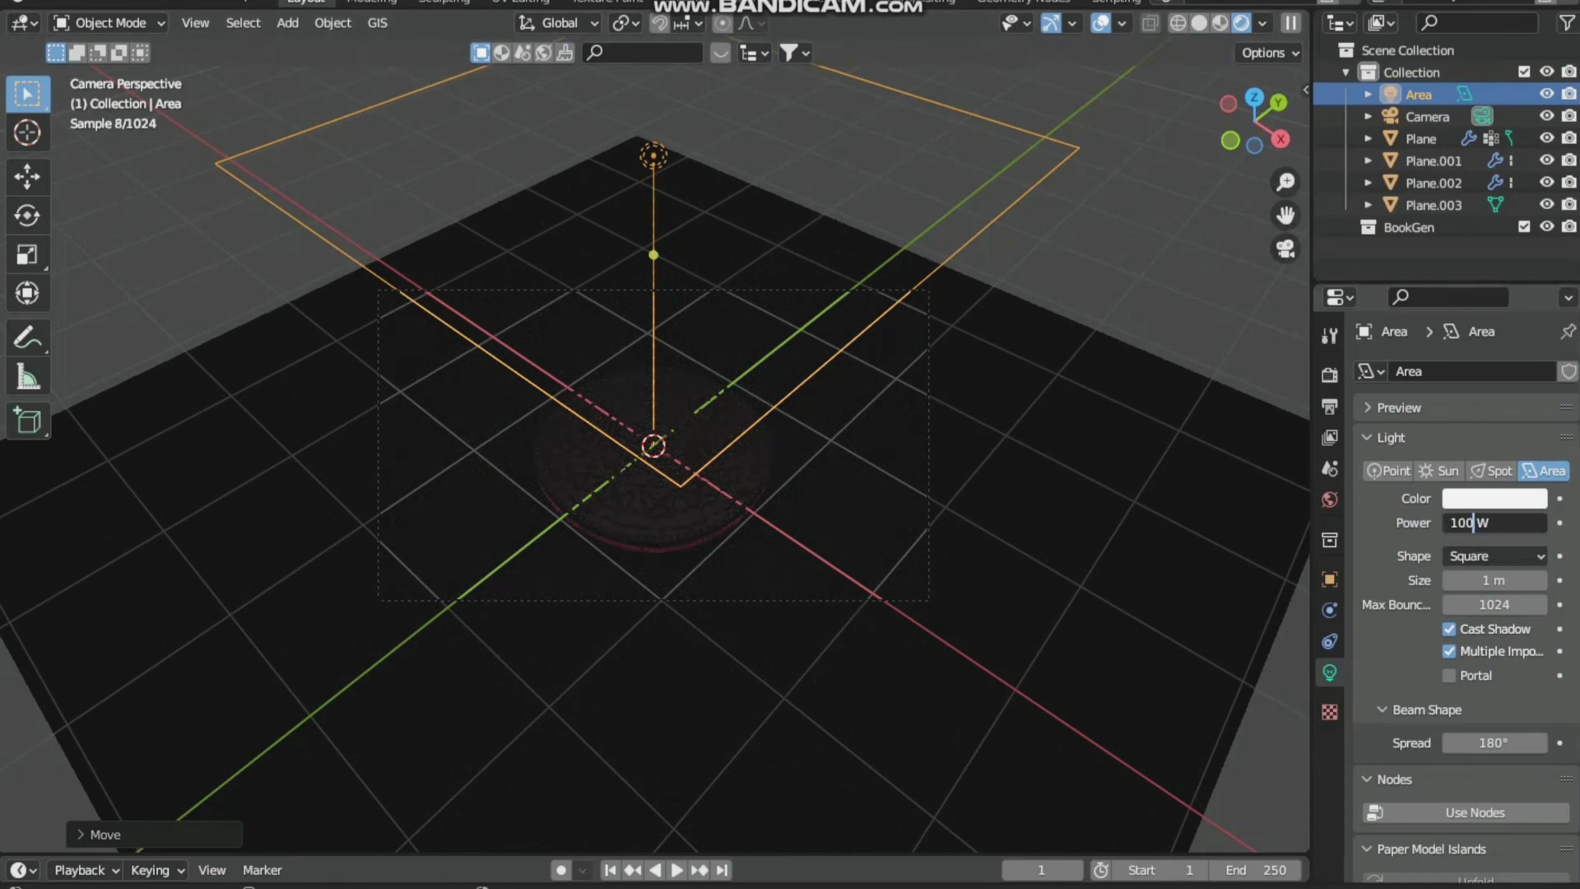
key("Return")
scroll(654, 446, "up", 2)
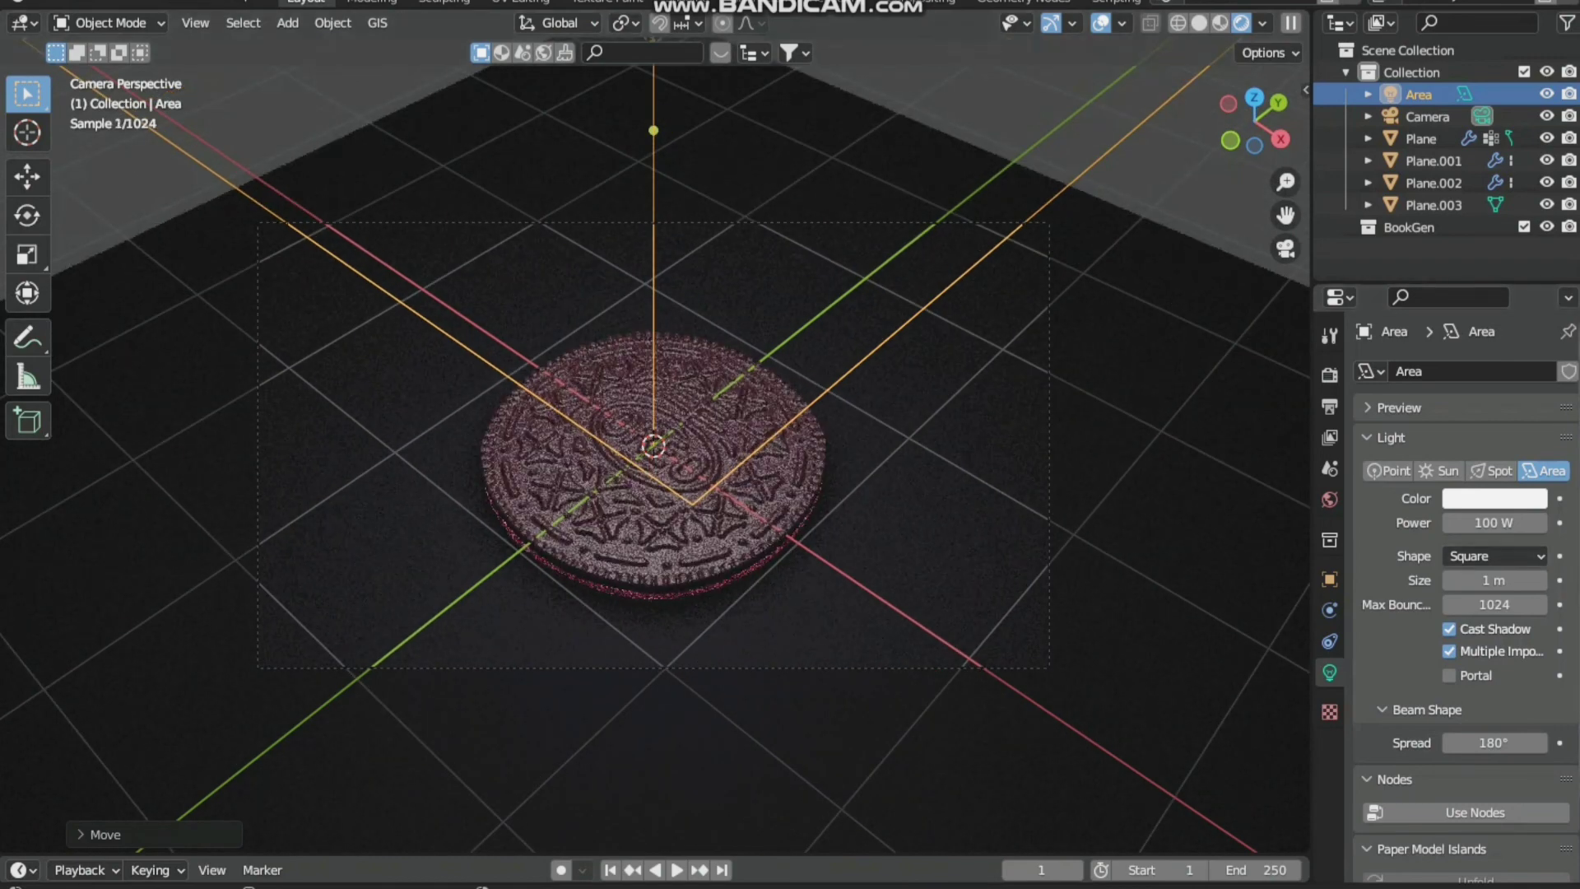
left_click(1495, 498)
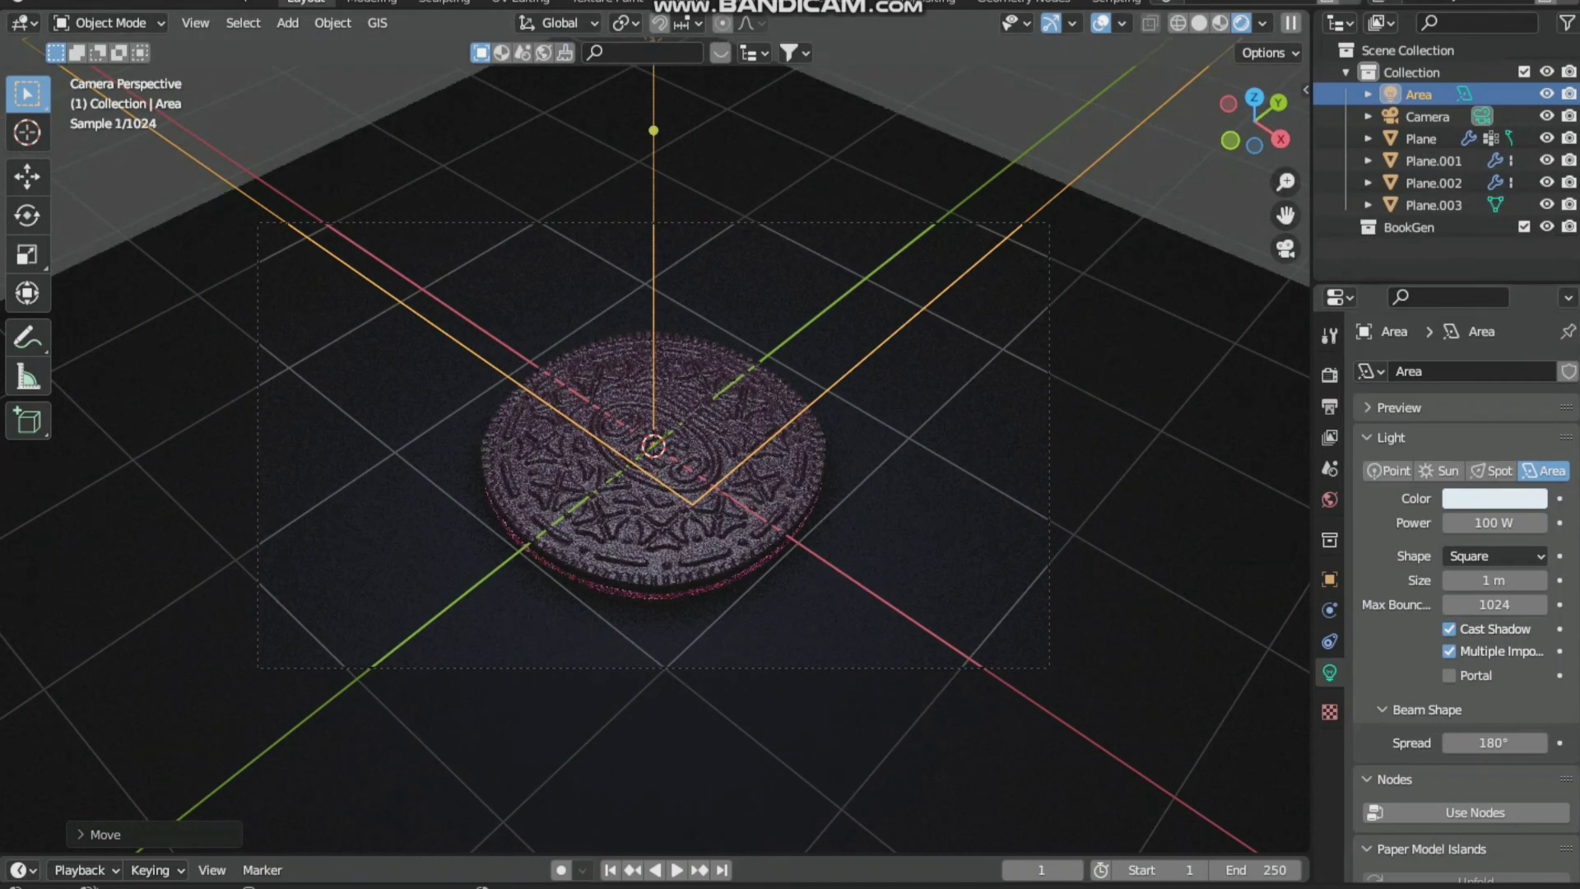
Set the render Max Samples to 20 and render the camera view of the cookie as a still image
left_click(1330, 375)
left_click(129, 2)
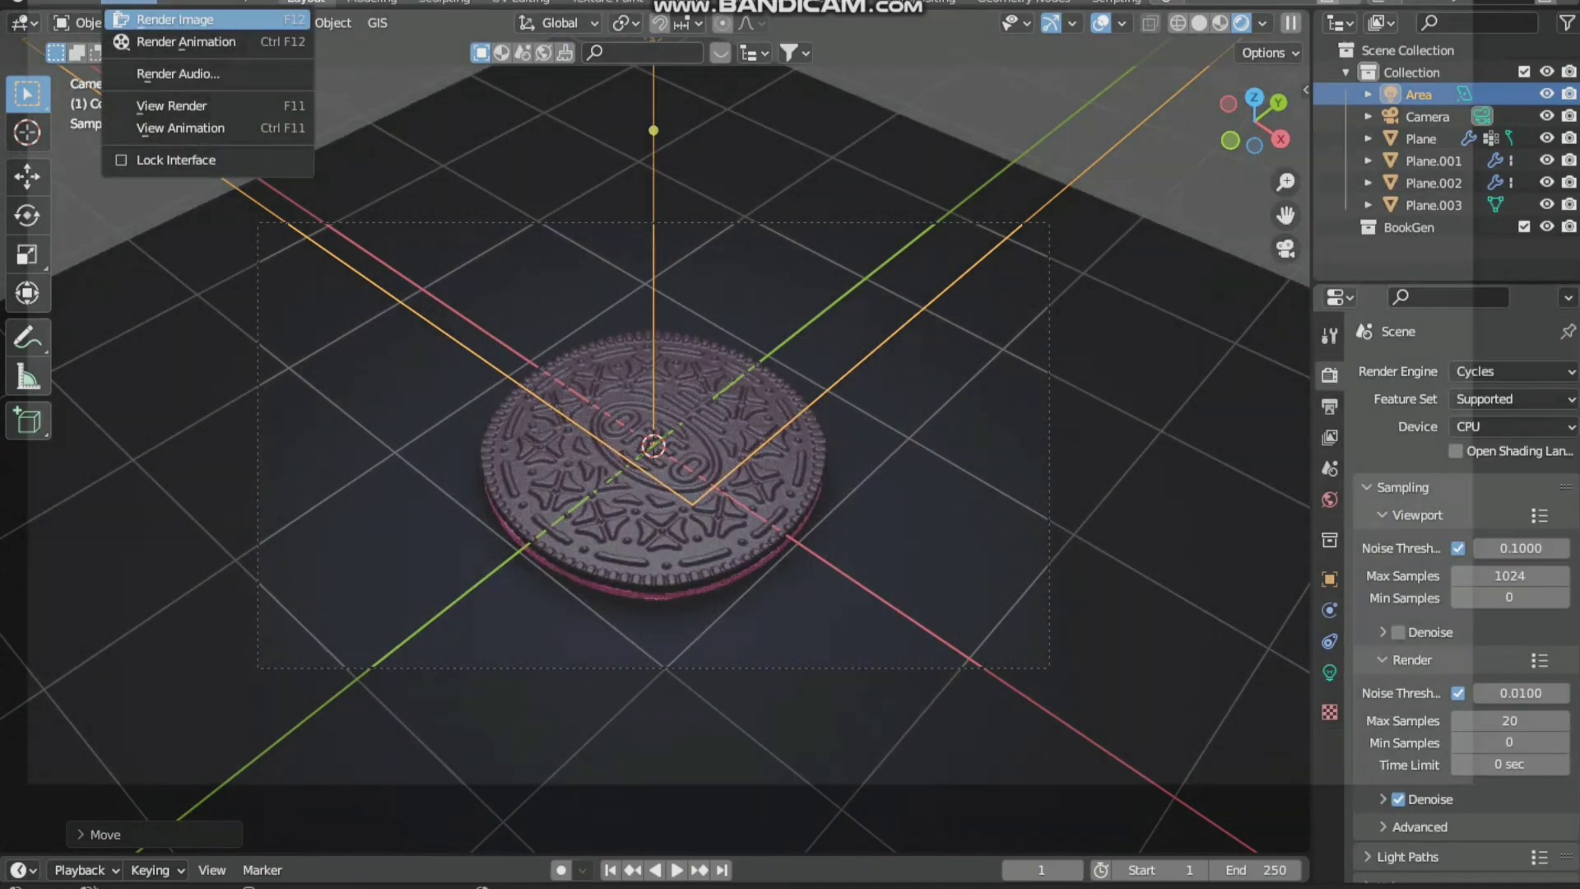
left_click(174, 19)
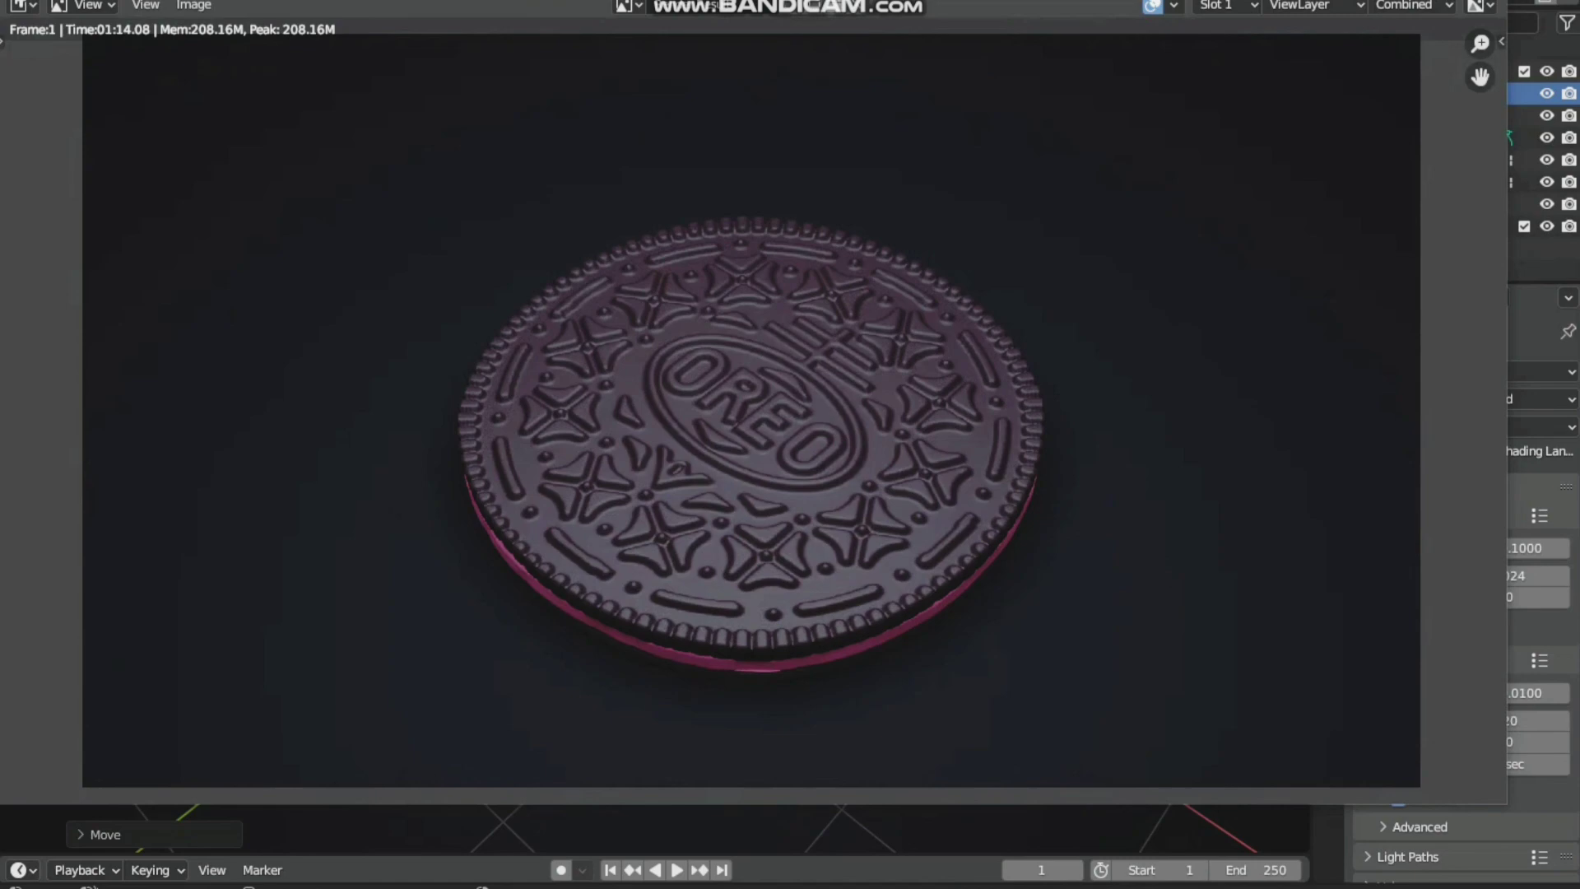
middle_click_drag(765, 428, 727, 429)
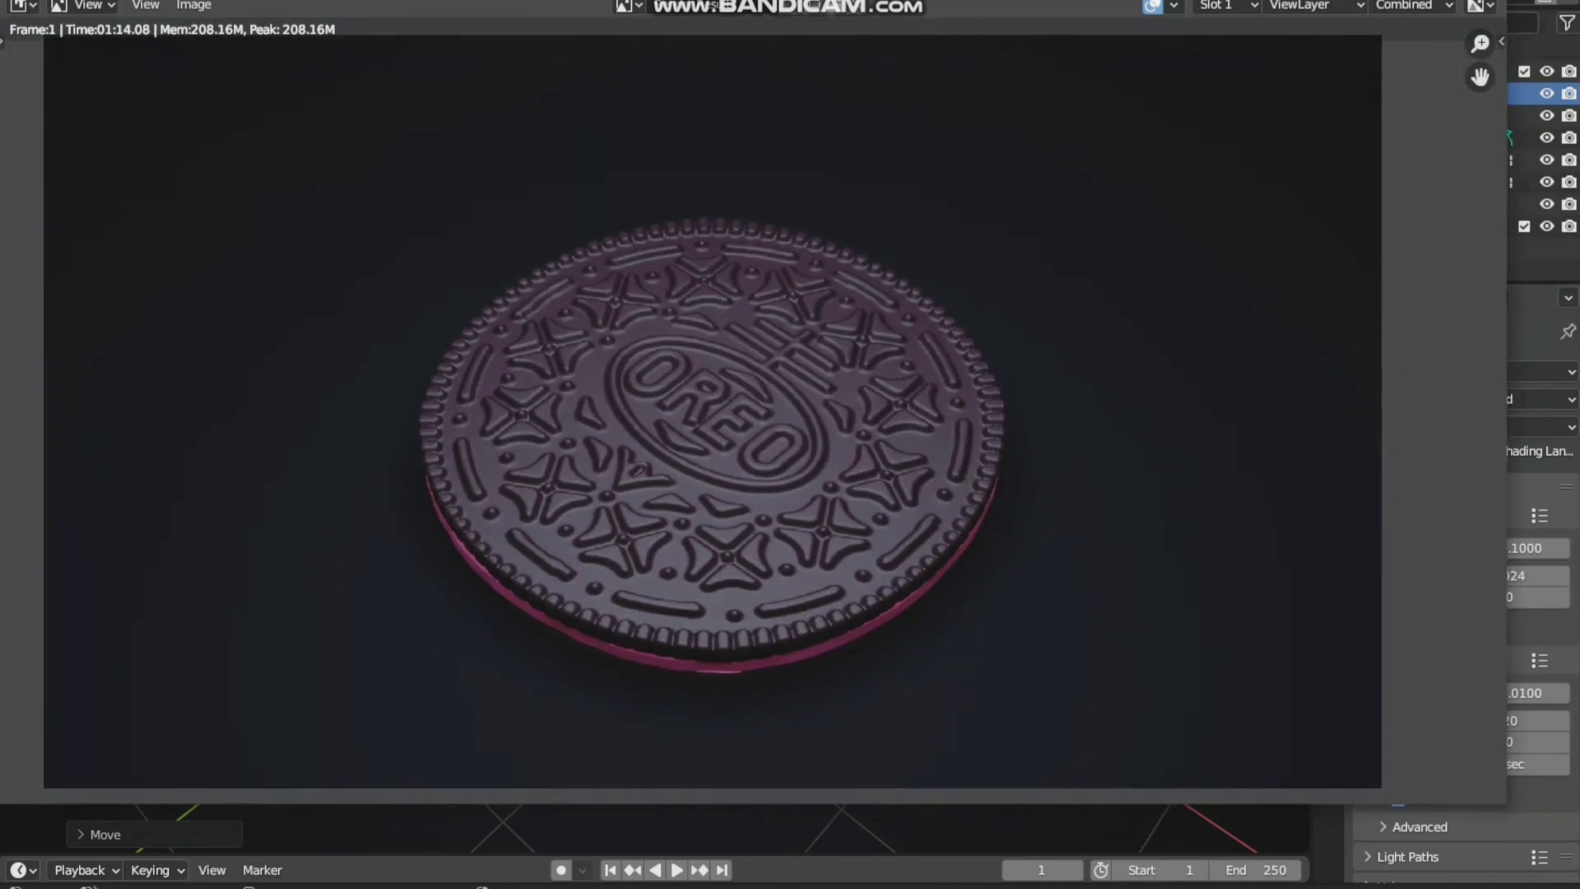